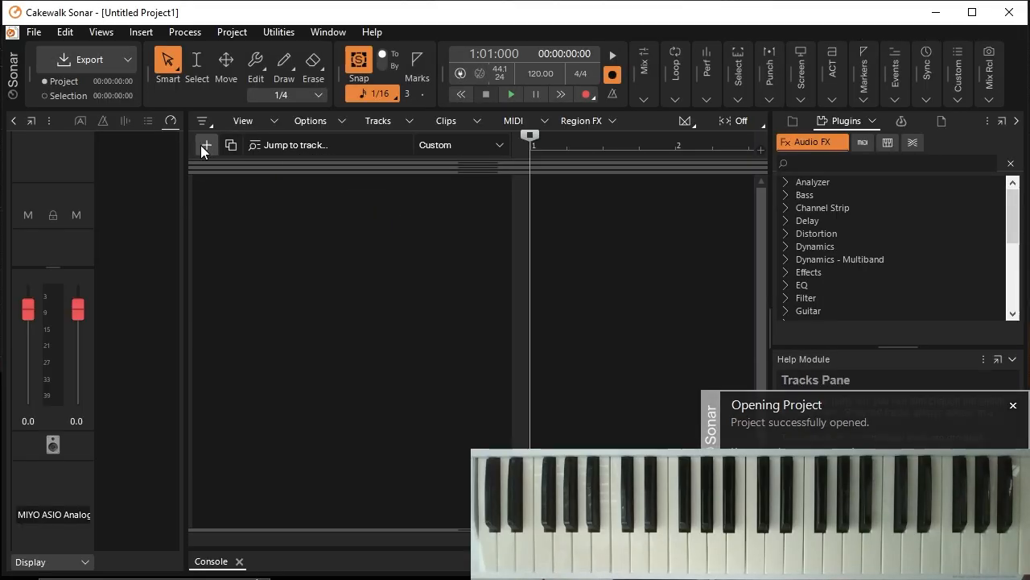
Step: Add an instrument track that uses the Reality VST soft synth
left_click(201, 148)
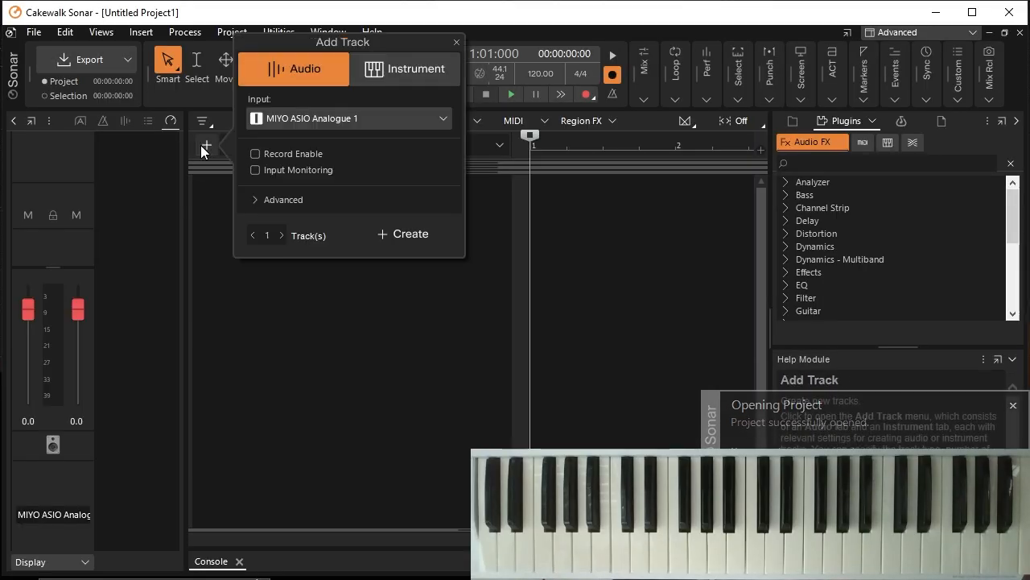
left_click(414, 66)
left_click(336, 119)
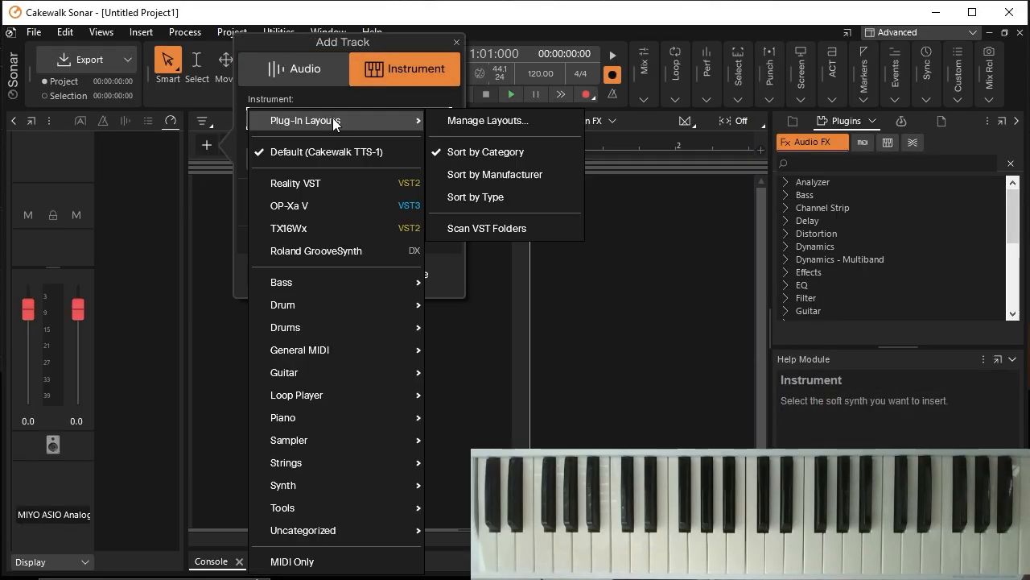
left_click(323, 182)
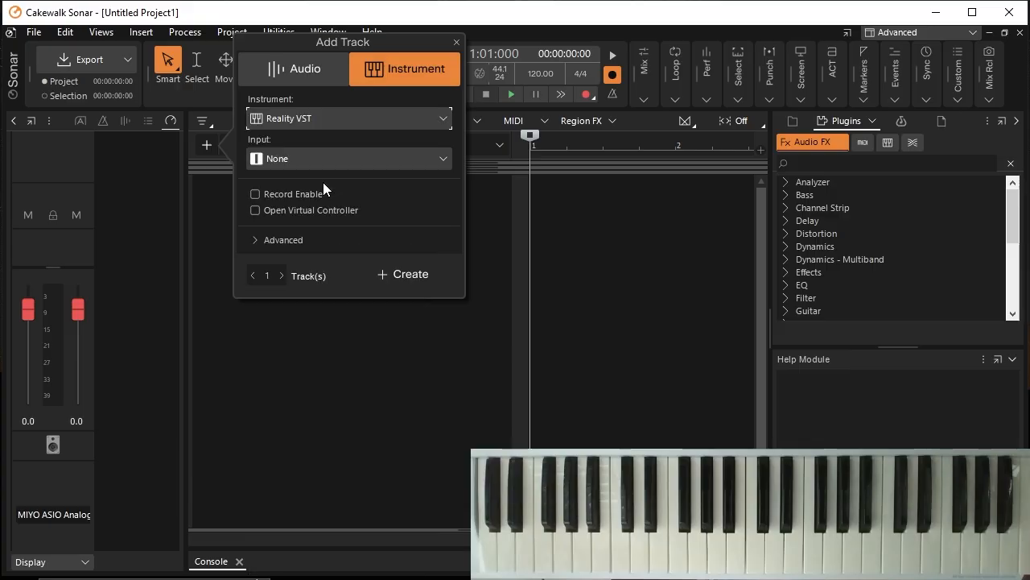
left_click(411, 275)
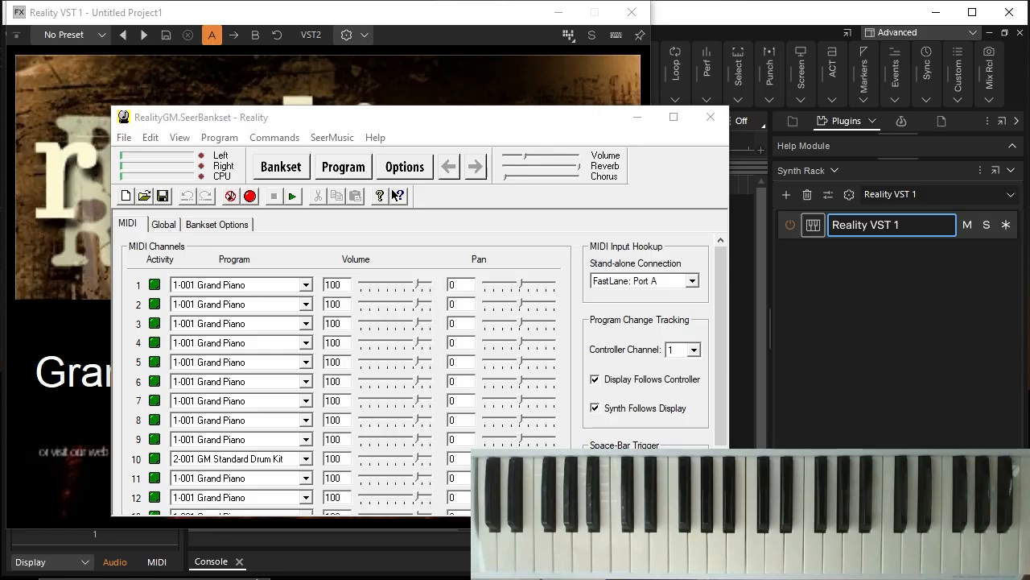
Step: Load the Bass & Lead preset in Reality VST, close the plugin window, and enable input echo on its track
left_click(108, 38)
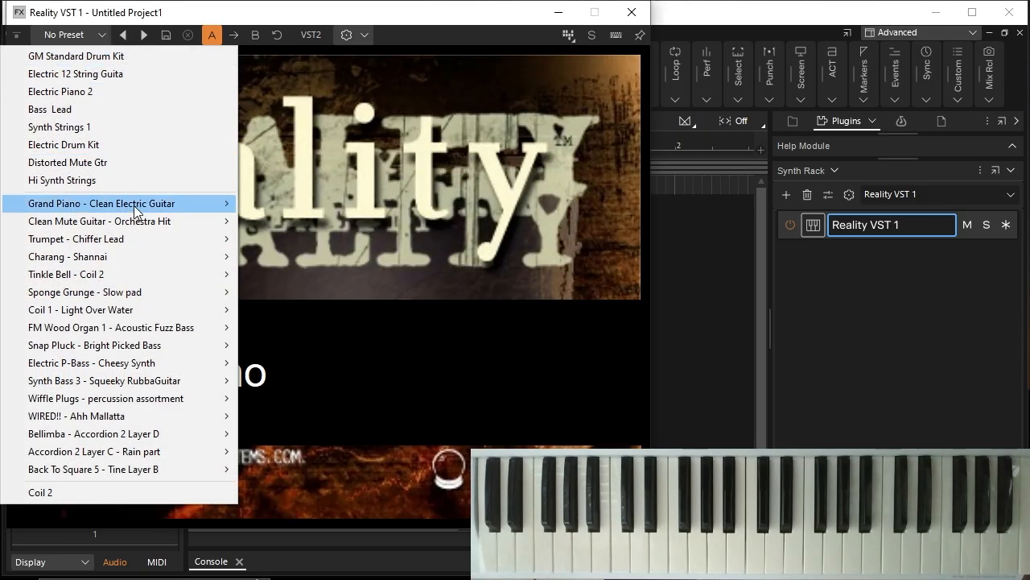
mouse_move(133, 256)
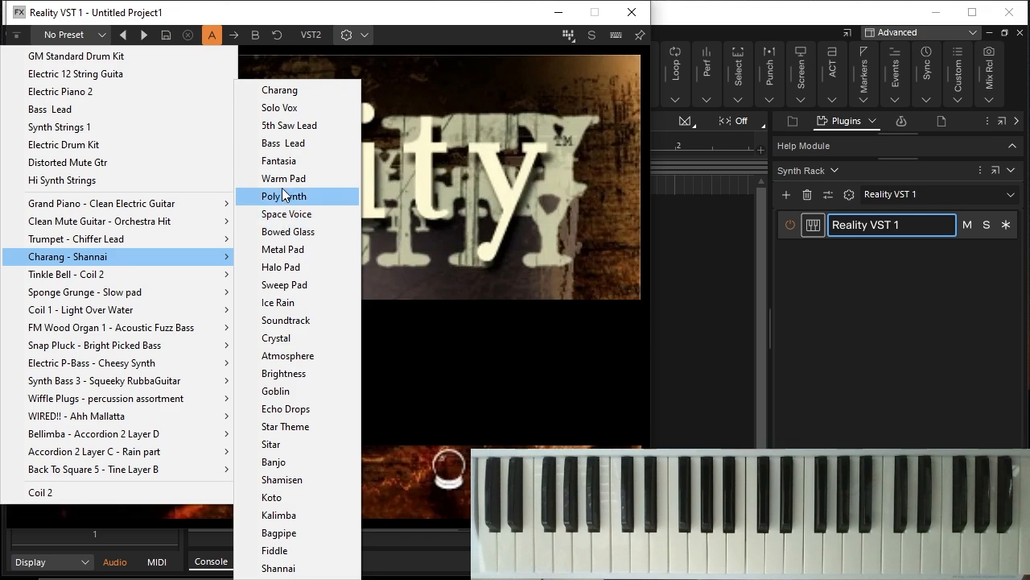
left_click(295, 143)
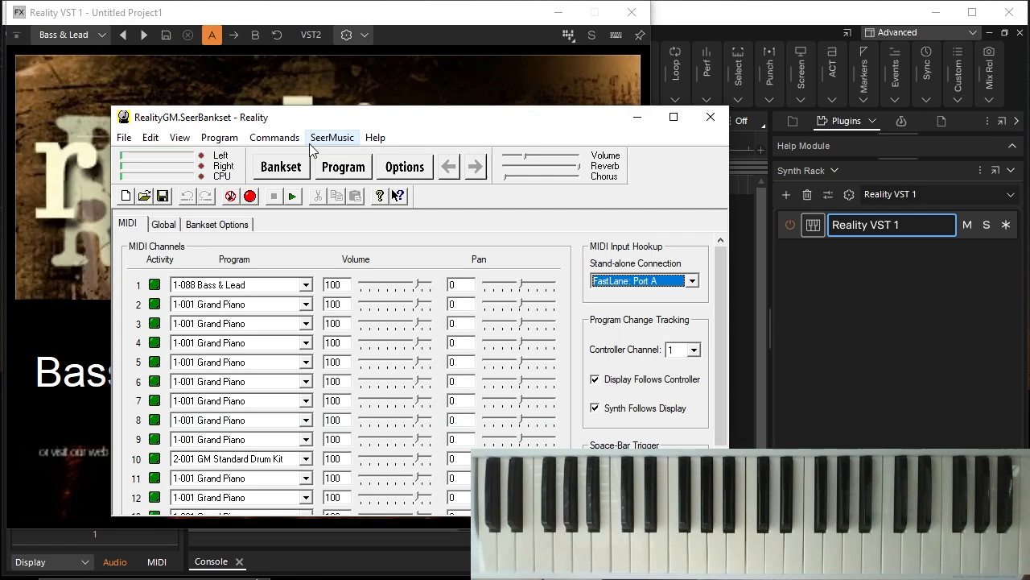
left_click(632, 12)
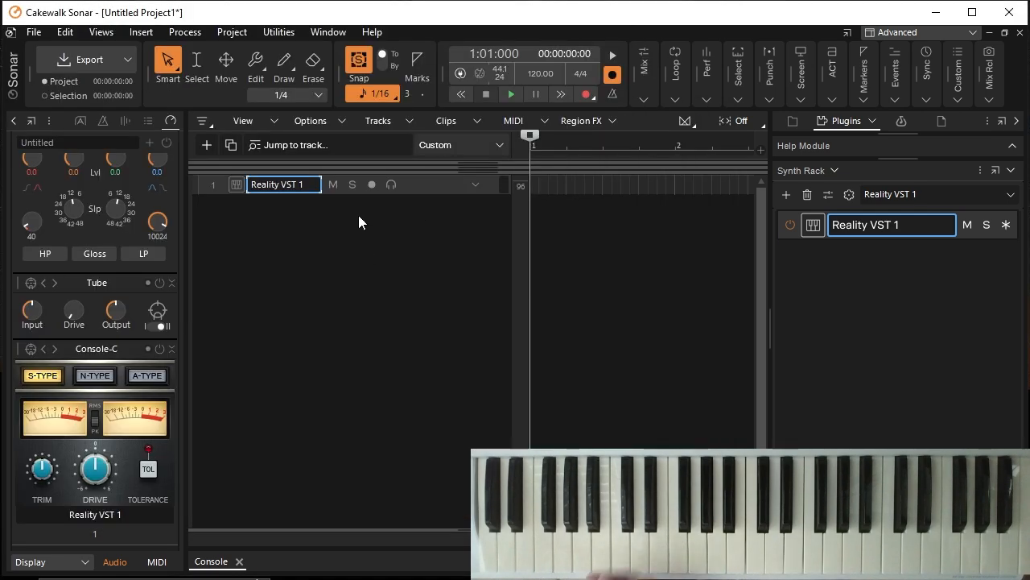
left_click(391, 184)
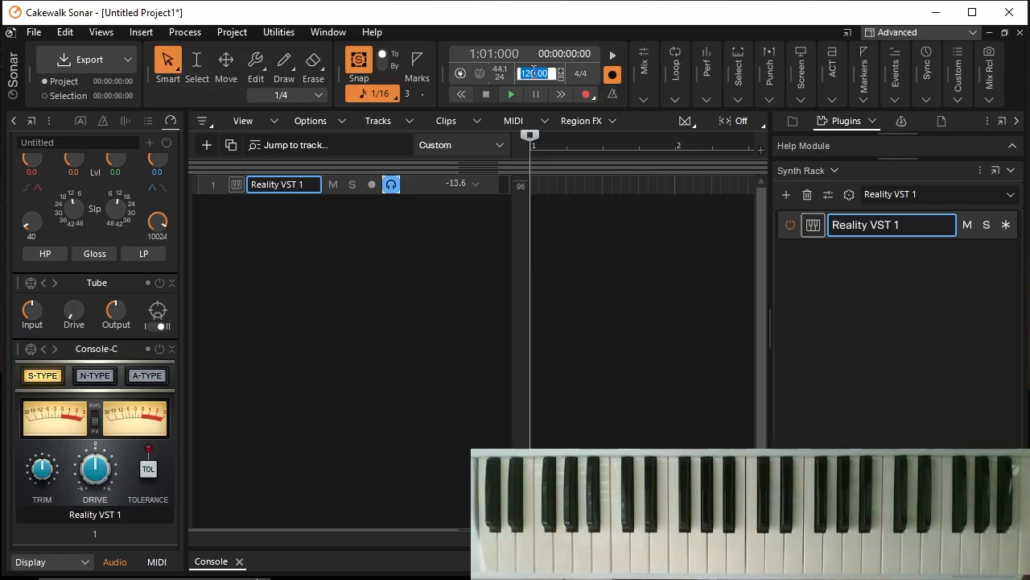
Step: Set the project tempo to 125 and the metronome's record count-in to 1 measure
type("5")
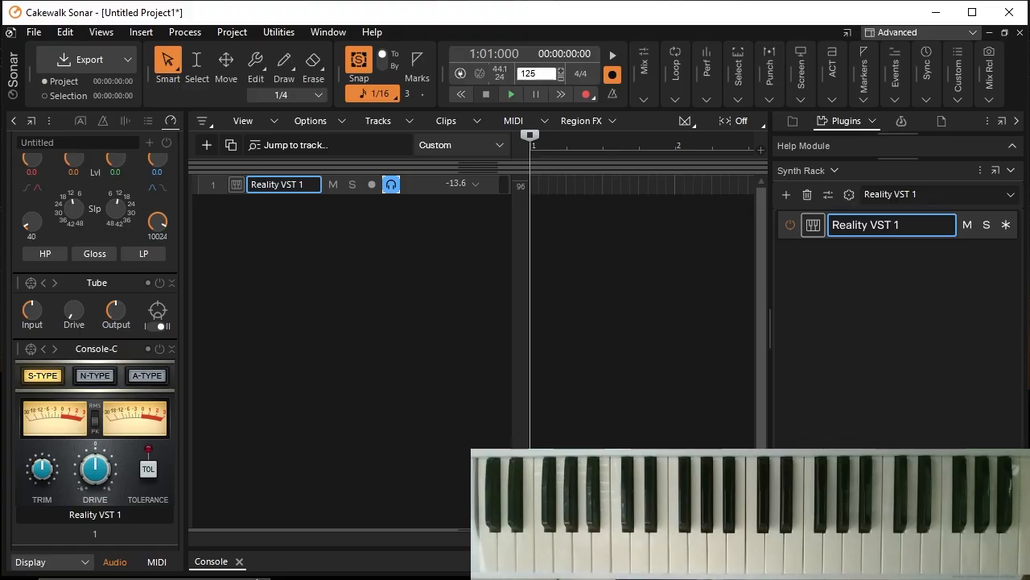
key("Return")
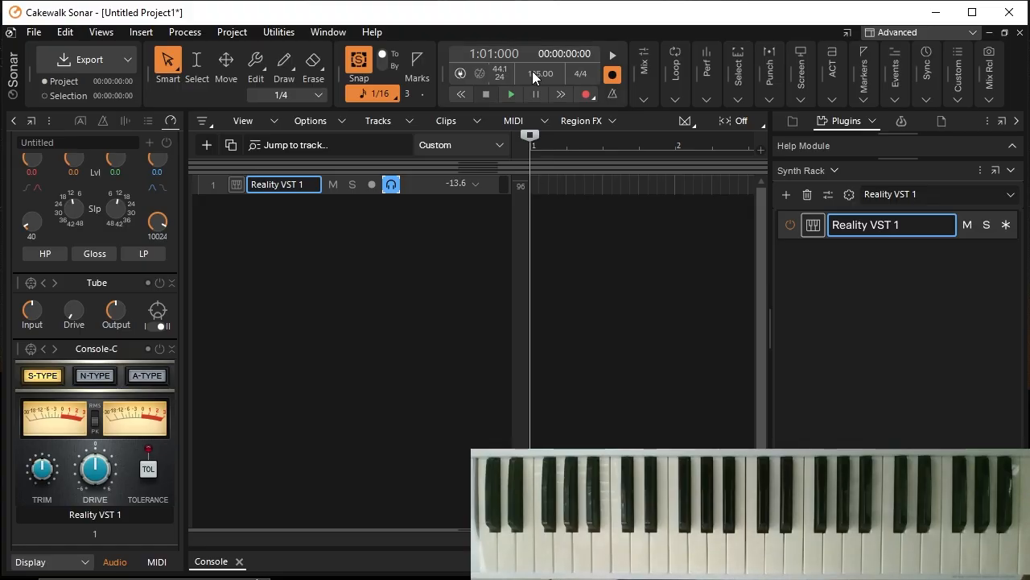
left_click(614, 95)
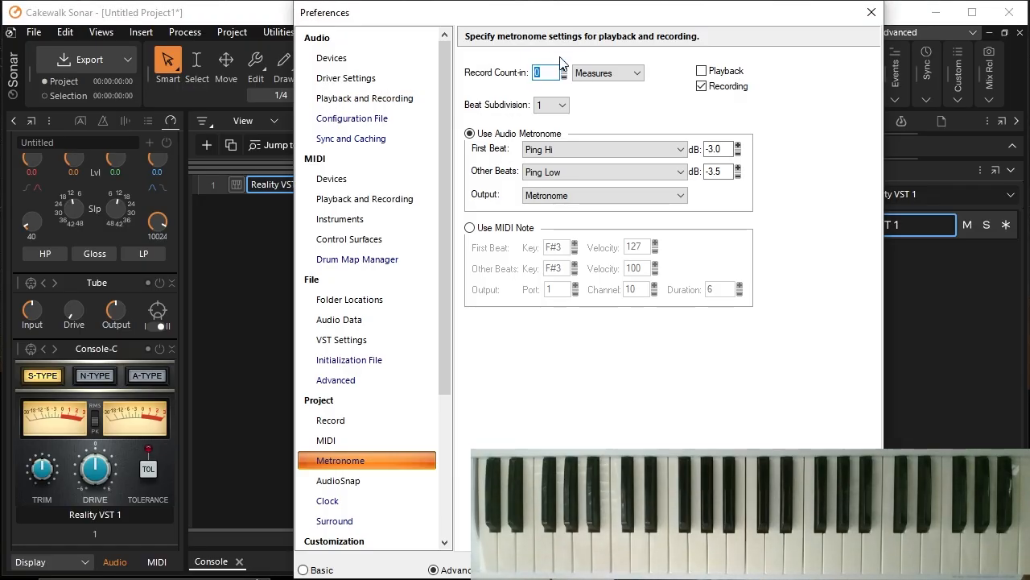
left_click(565, 69)
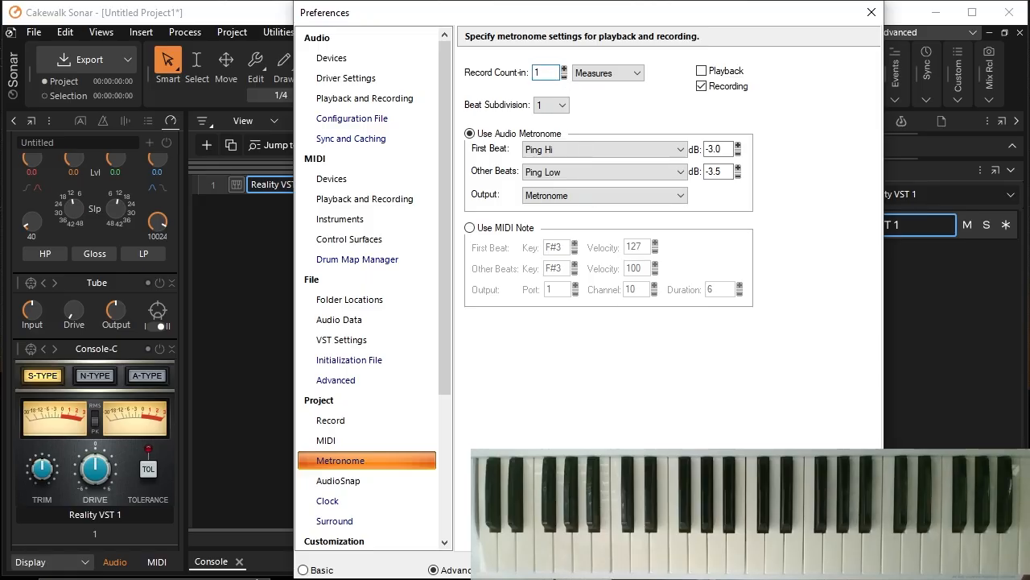
left_click(697, 569)
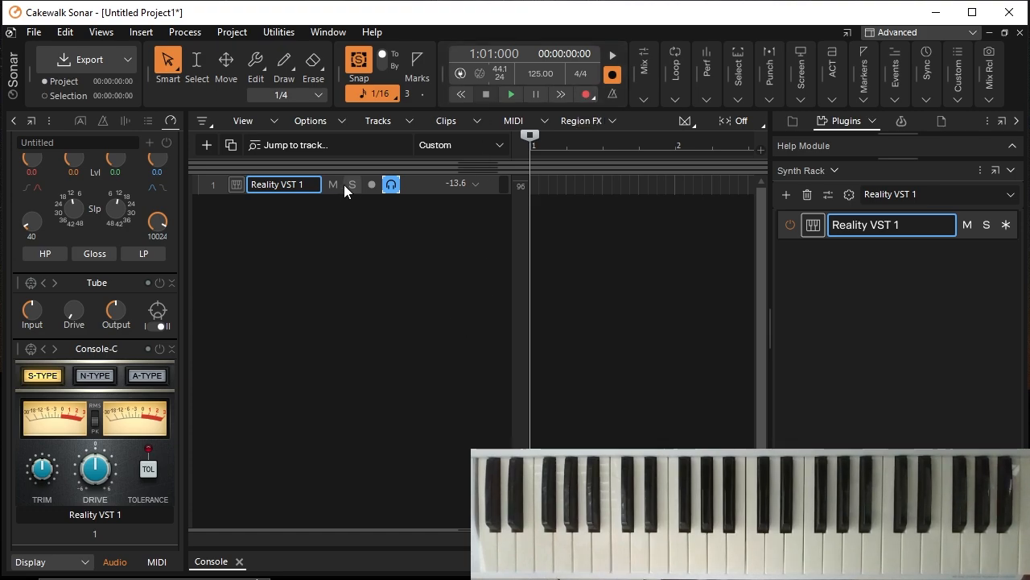
Step: Arm the Reality VST 1 track and record a four-measure bass line from the start of the project
left_click(371, 184)
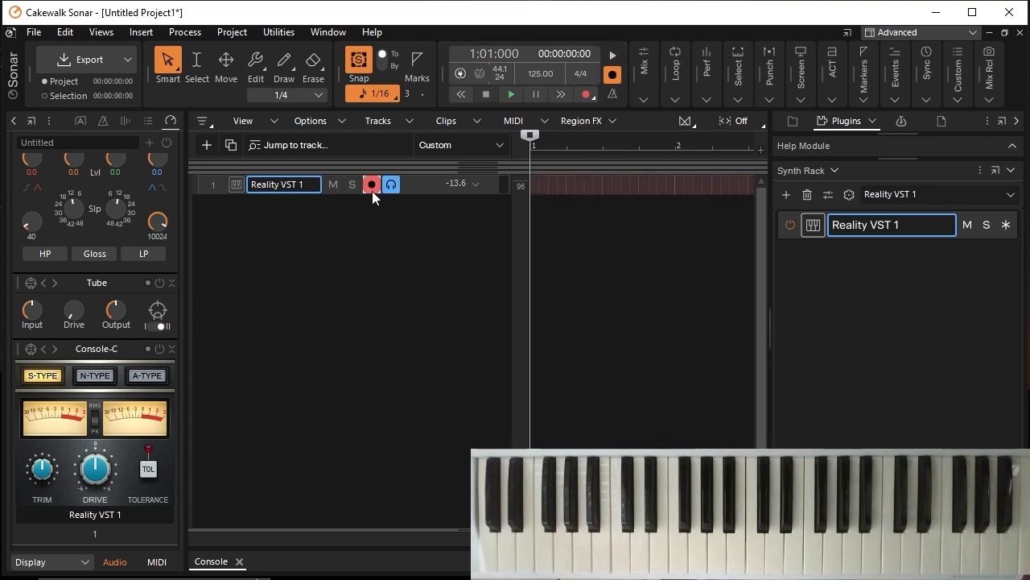
left_click(585, 94)
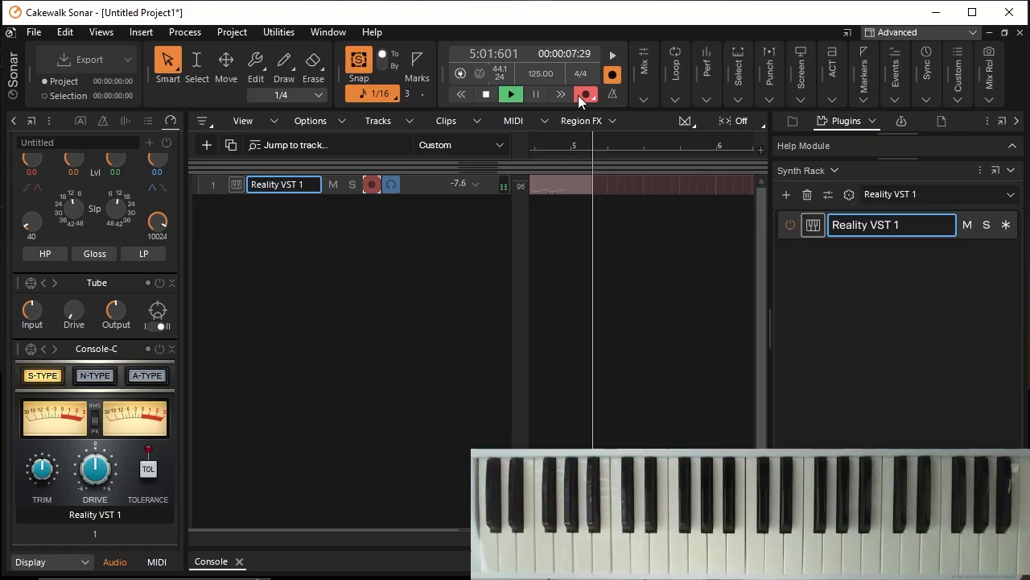
left_click(485, 95)
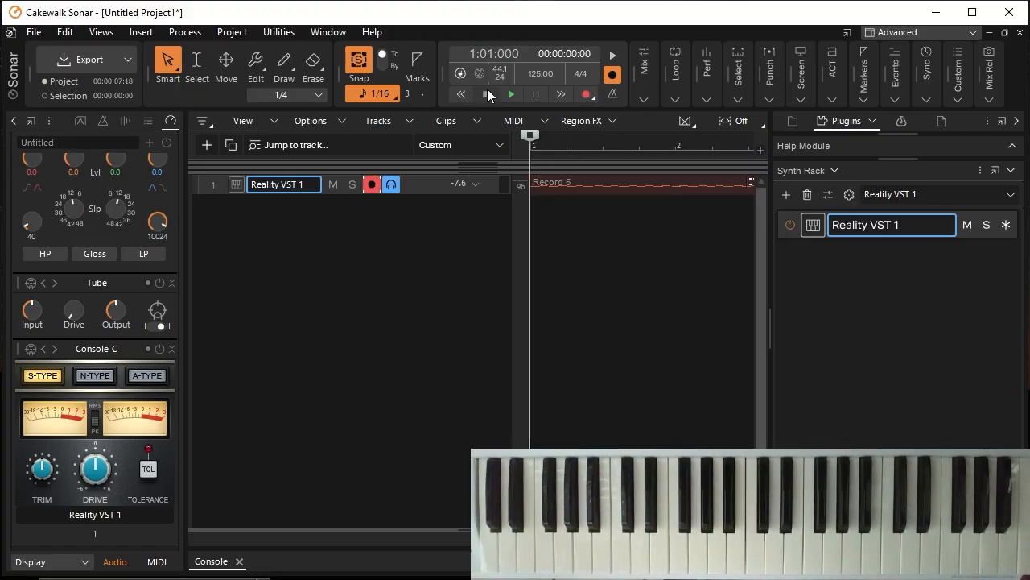
Step: Open the recorded Reality VST 1 clip in the Piano Roll with all four measures in view
double_click(534, 188)
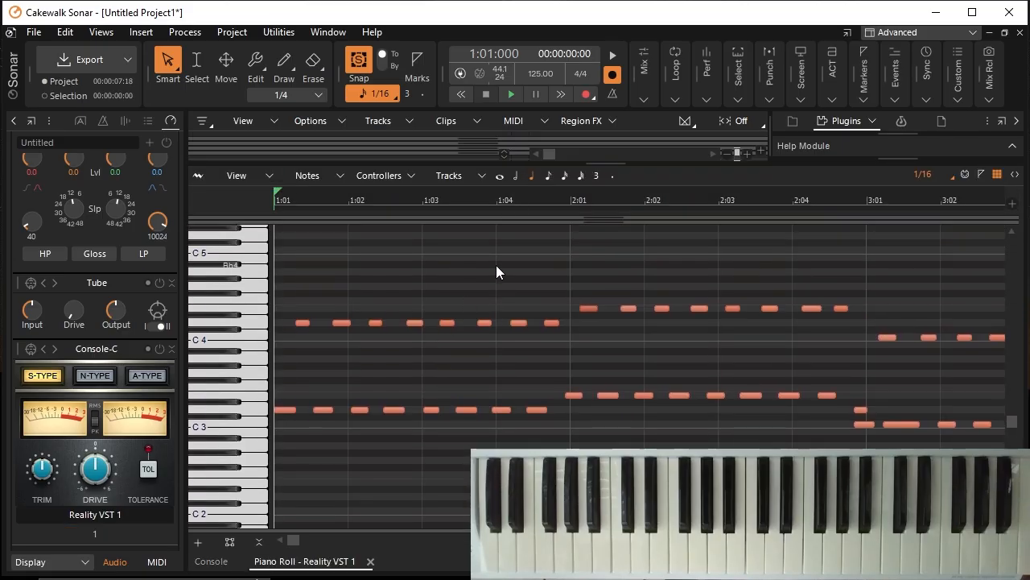
left_click(977, 540)
left_click(978, 540)
left_click(977, 540)
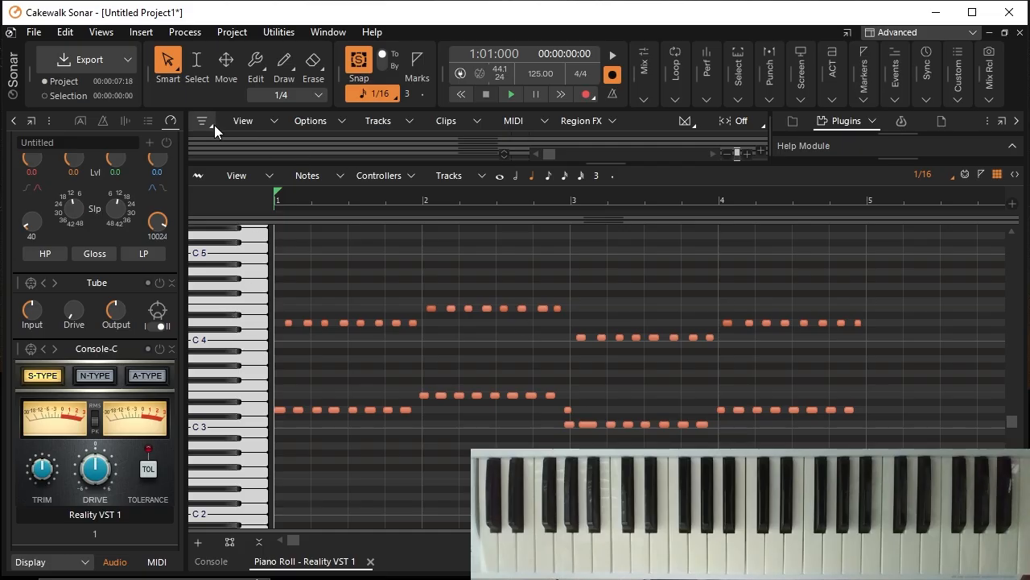
Step: Quantize all the recorded notes to a 1/16 duration and play the clip back
left_click(196, 62)
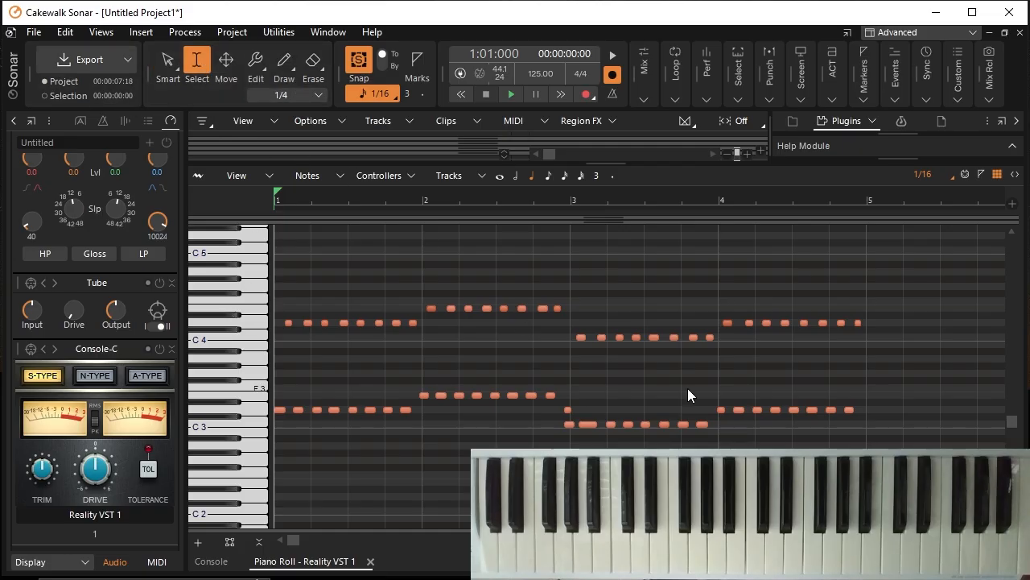
left_click_drag(903, 482, 218, 234)
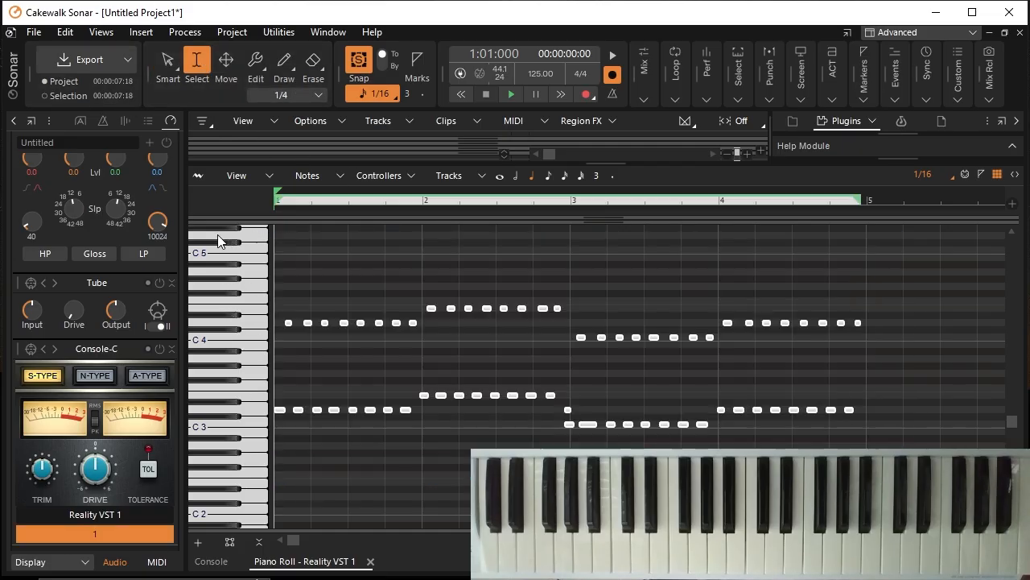
left_click(180, 32)
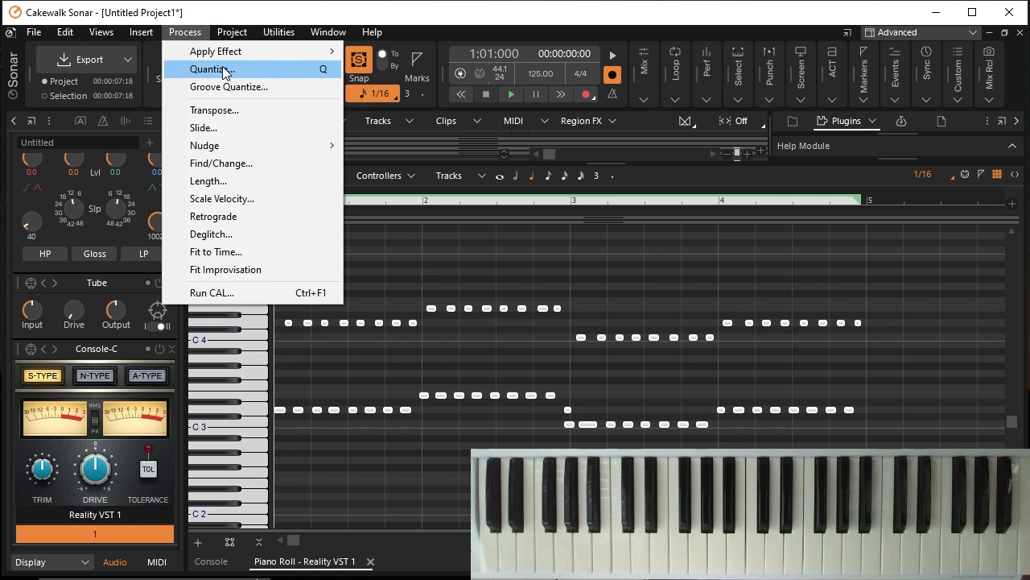
left_click(224, 71)
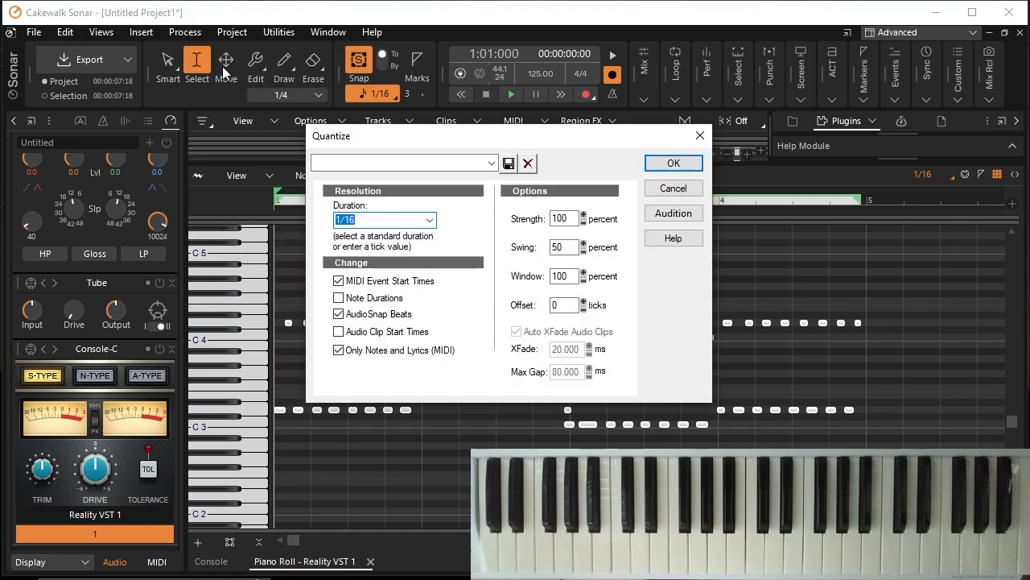
left_click(675, 165)
left_click(512, 95)
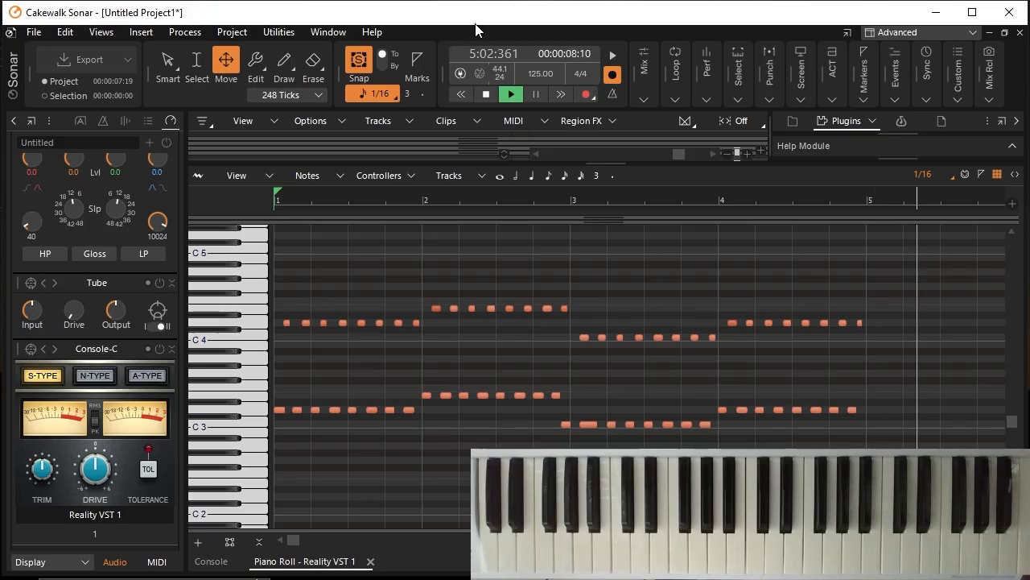
left_click(486, 95)
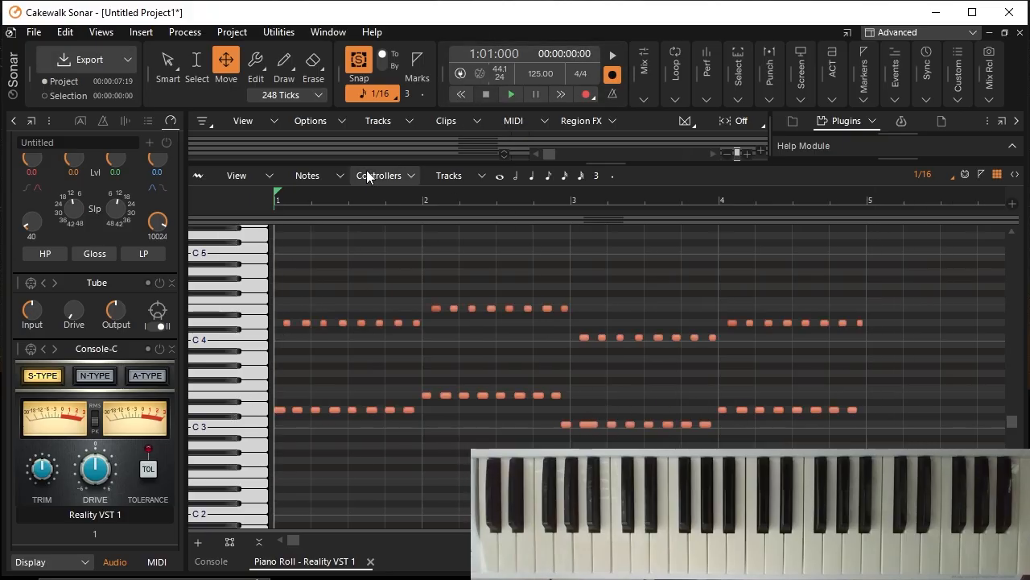
Step: Shorten the overlong C3 note at the beginning of measure 3 to a 1/16 length
left_click(194, 64)
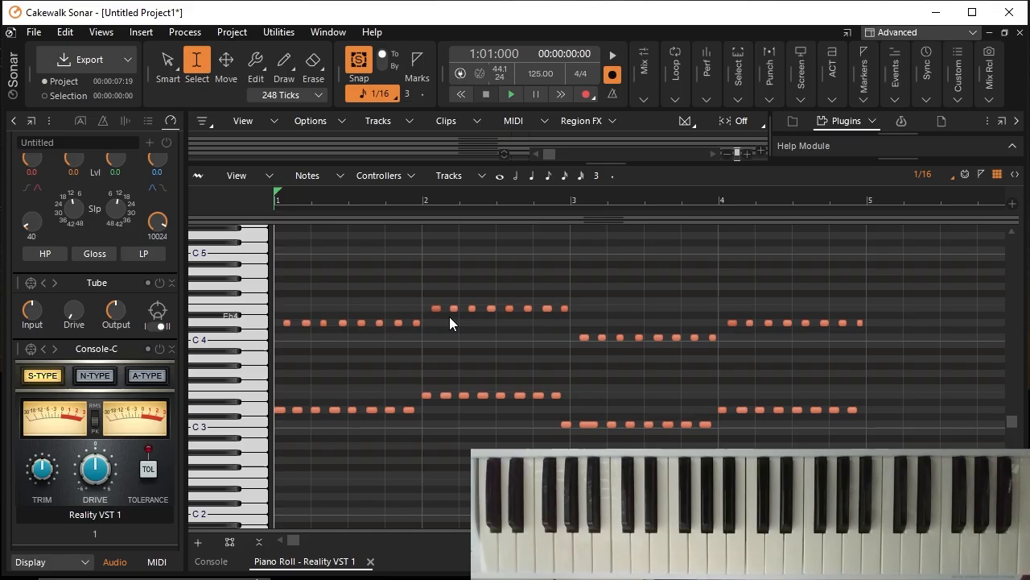
left_click(594, 425)
key("F8")
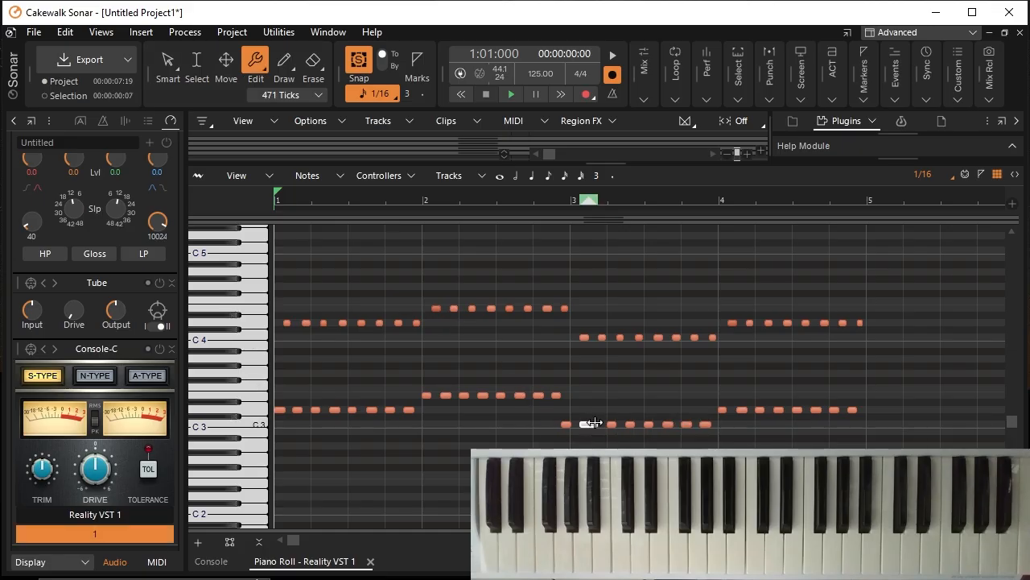
left_click_drag(595, 422, 589, 423)
Step: Move the first two notes of the C3 run one 1/16 step later so the run starts on measure 3
left_click(223, 60)
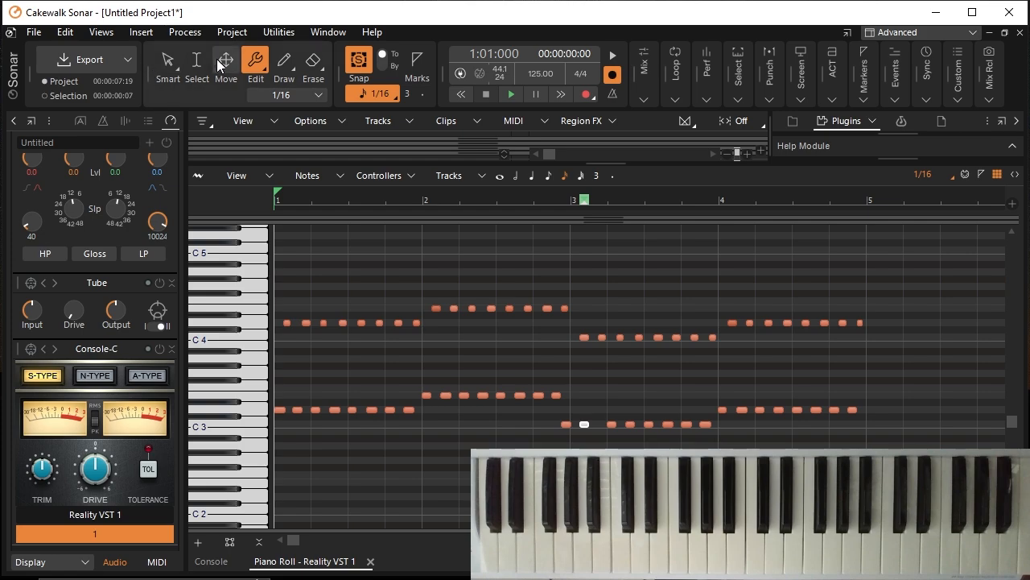
left_click(197, 65)
left_click(519, 442)
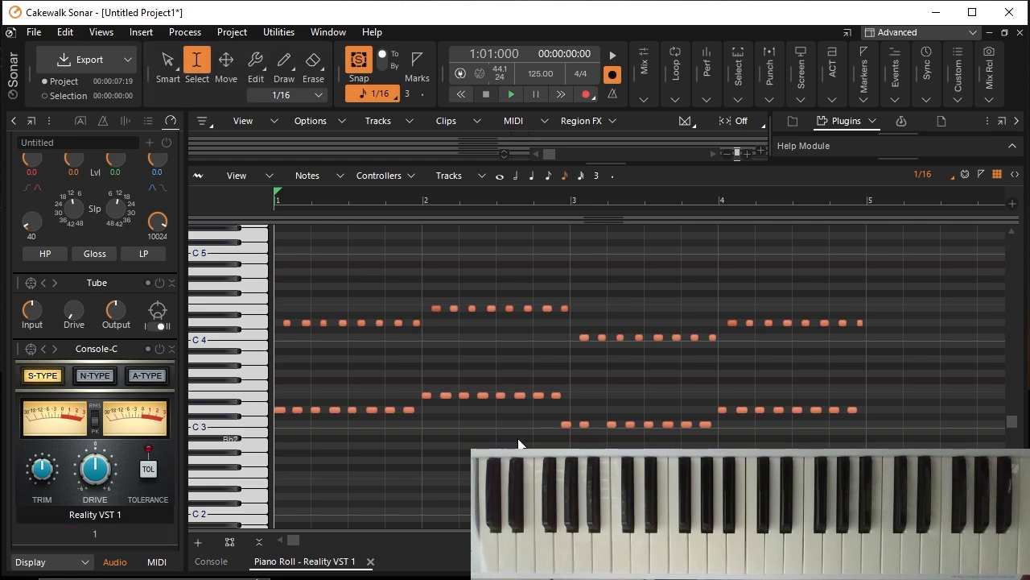
left_click_drag(555, 415, 574, 423)
left_click(227, 59)
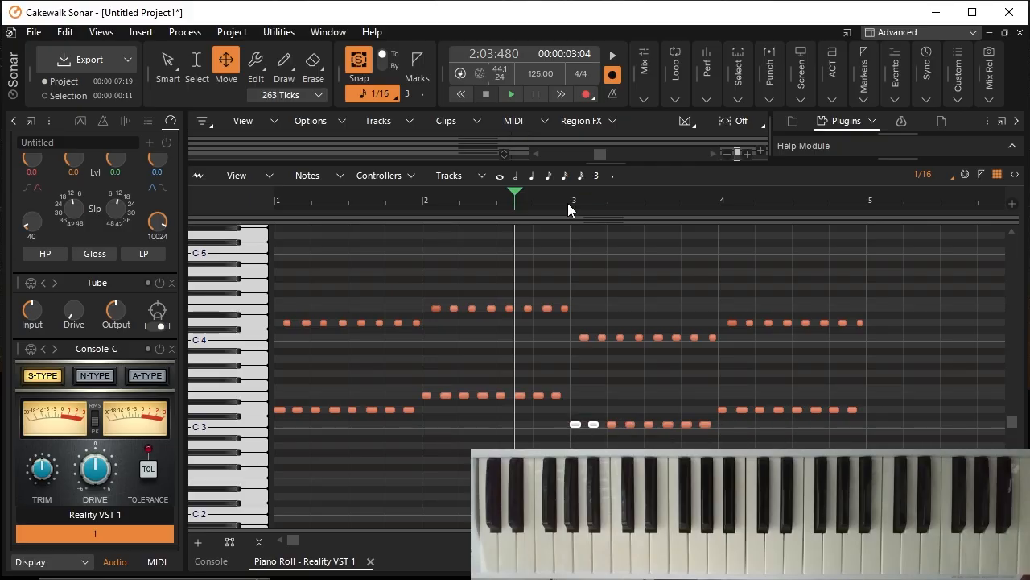
Step: Play the corrected bass line from the start of measure 3 to check its timing
left_click(568, 203)
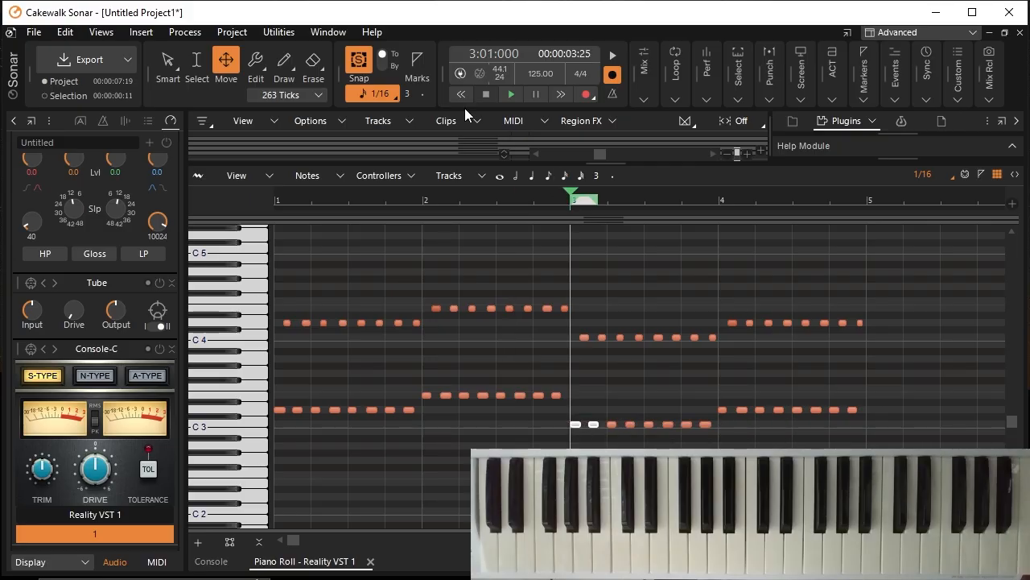
left_click(506, 95)
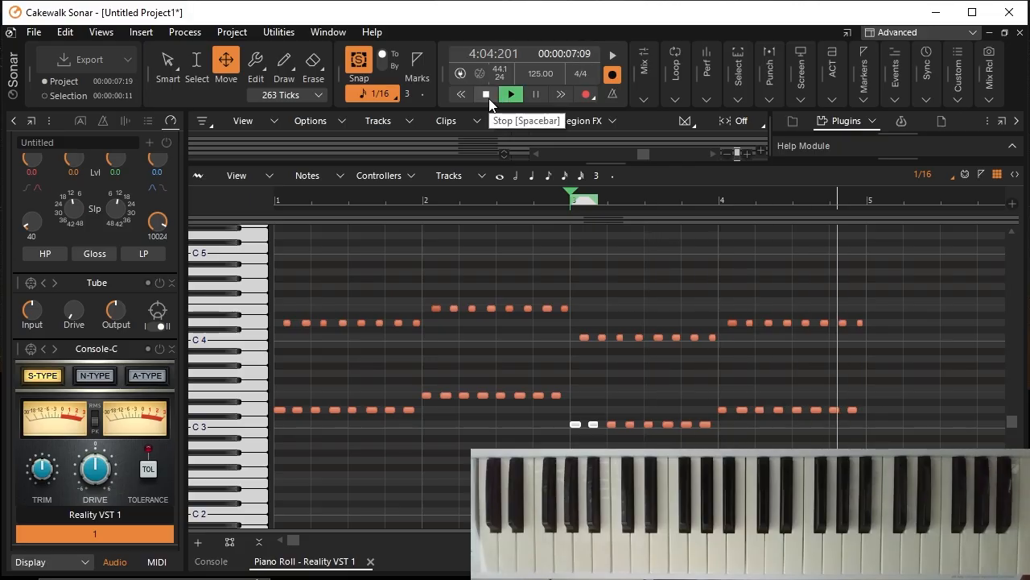
left_click(489, 98)
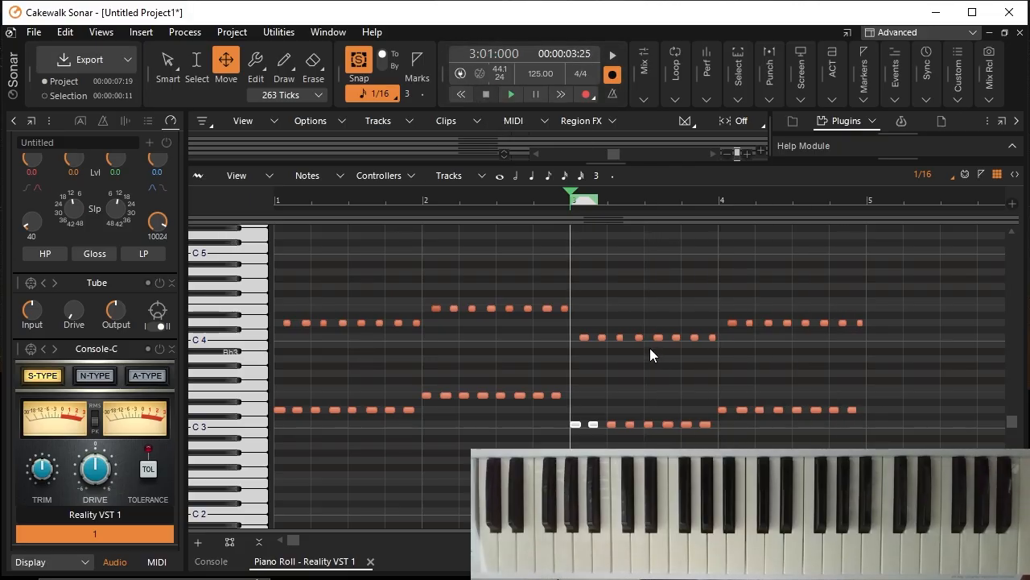
Step: Return the playhead to measure 1 and shrink the Piano Roll to uncover the track list and clips
left_click(274, 200)
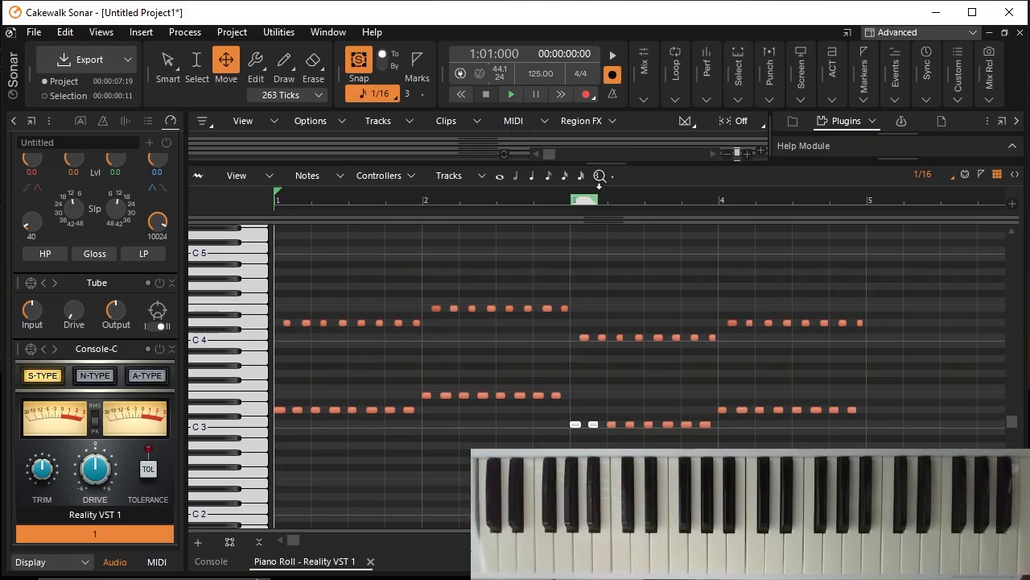
left_click_drag(603, 168, 628, 369)
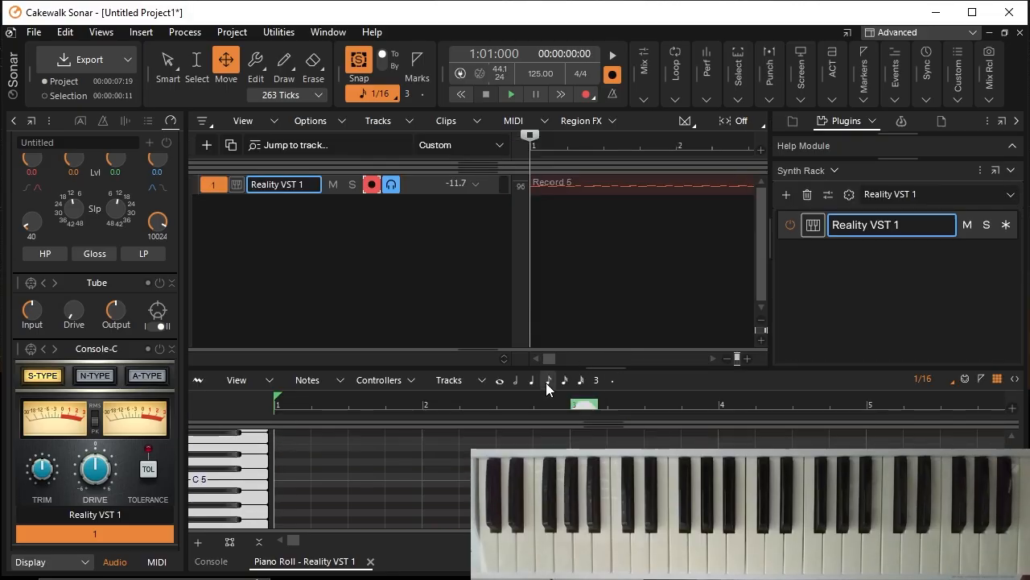
Step: Select the time range from measure 1 to measure 5 over the recorded bass clip
left_click(727, 358)
left_click(727, 359)
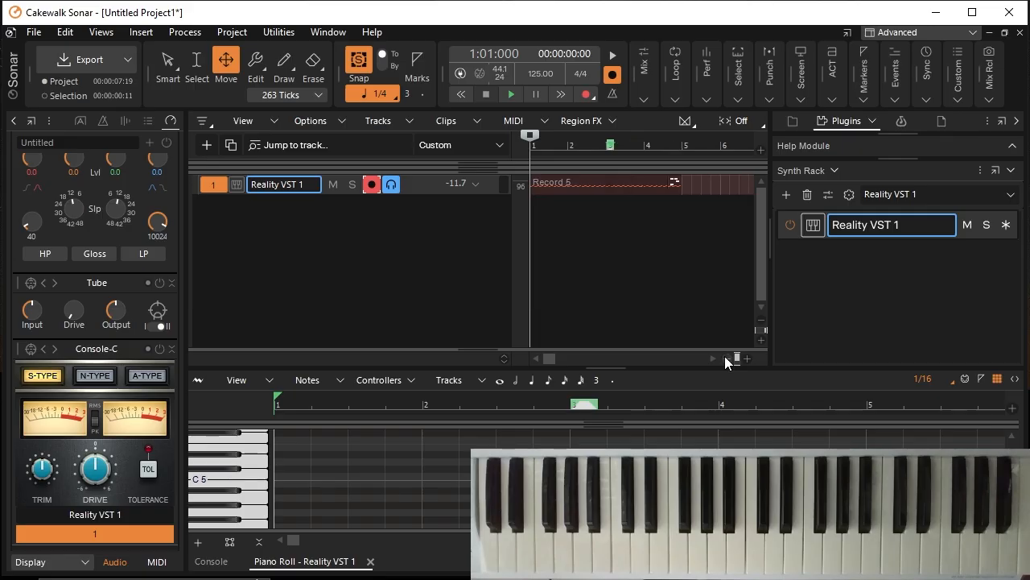
left_click(682, 152)
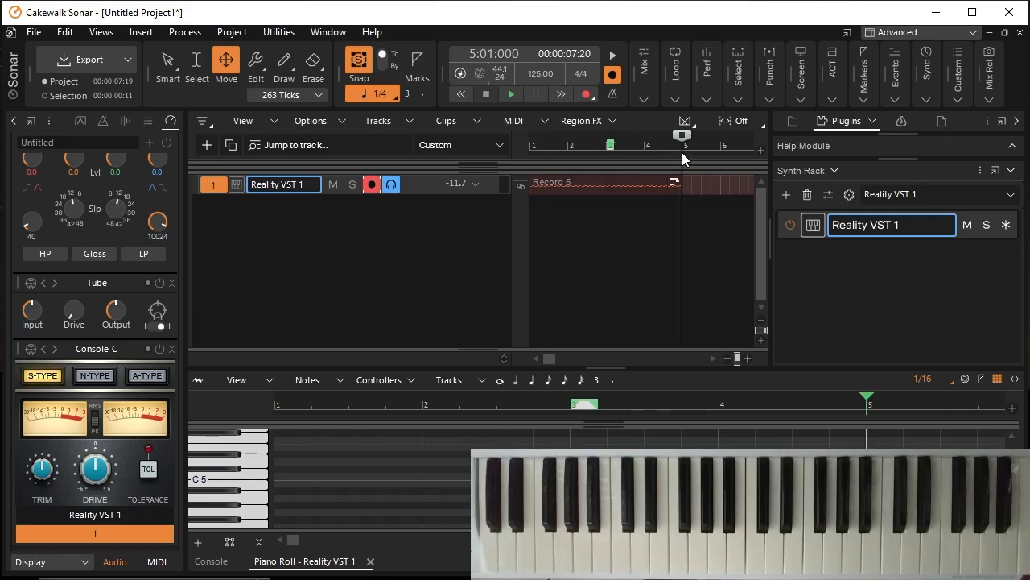
left_click_drag(682, 148, 503, 153)
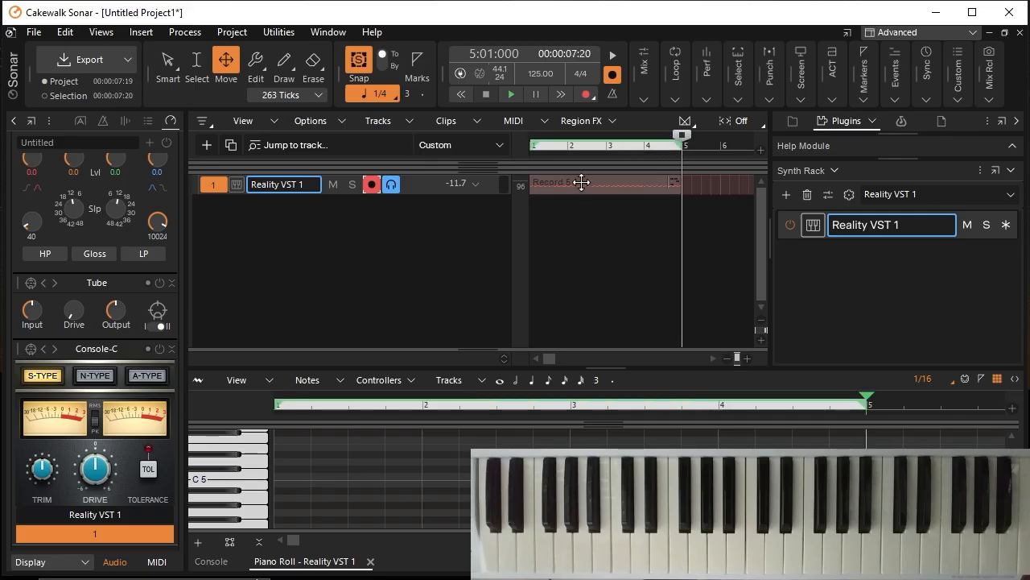
Step: Play the four-measure bass line from measure 1 and enlarge the Piano Roll to uncover its notes
left_click(460, 94)
left_click_drag(665, 137, 472, 142)
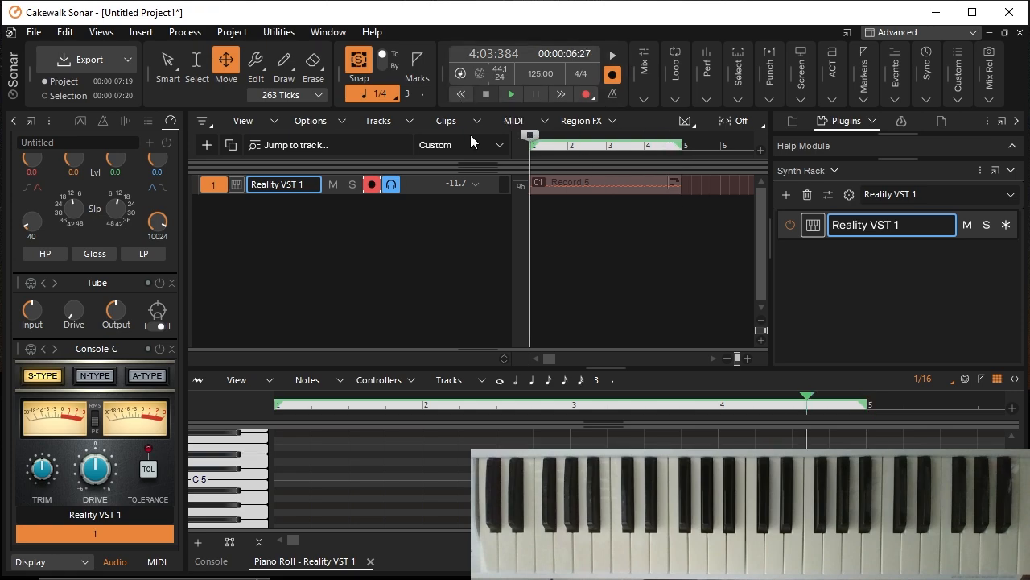
left_click(507, 94)
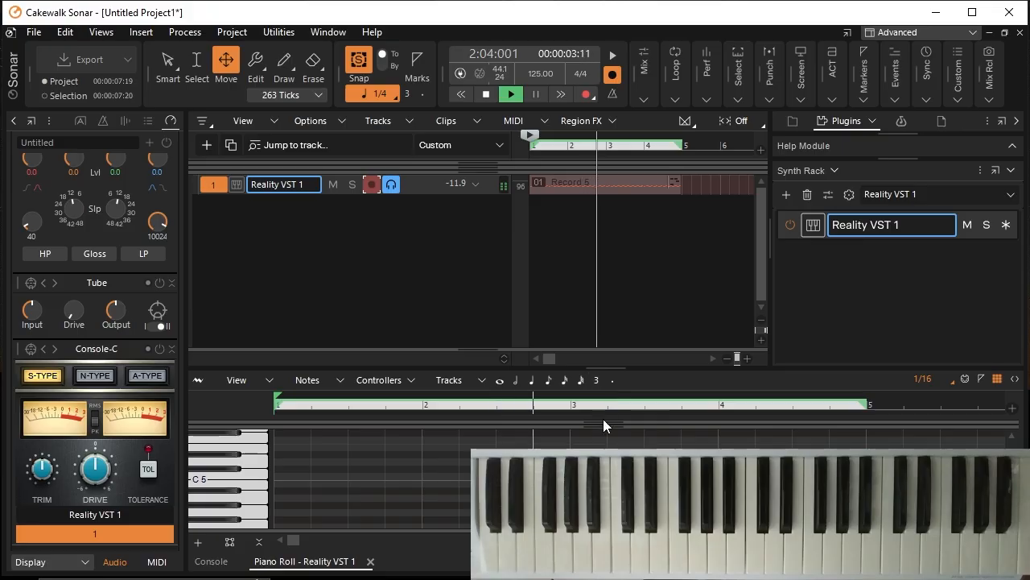
left_click_drag(602, 368, 602, 280)
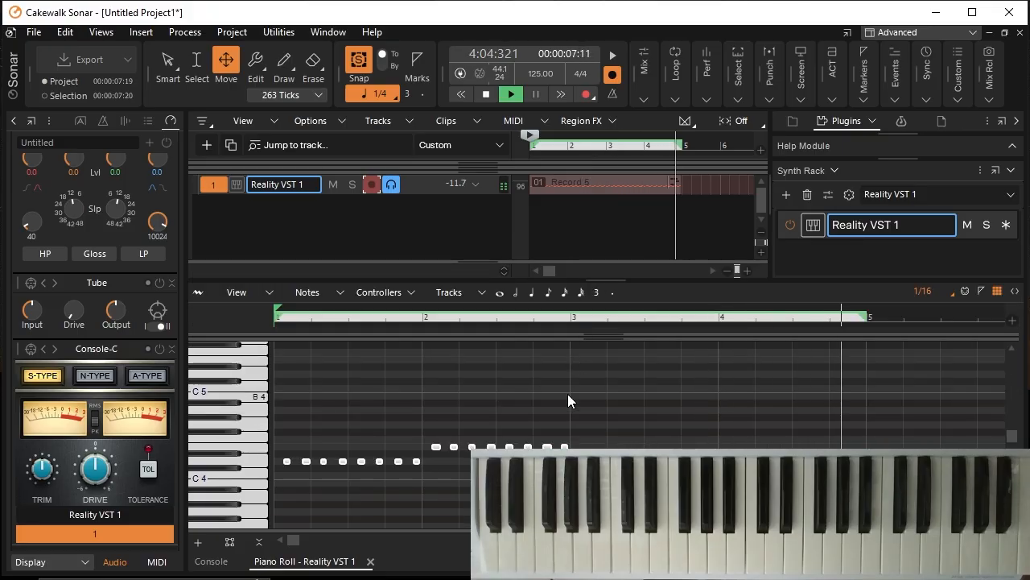
left_click(487, 94)
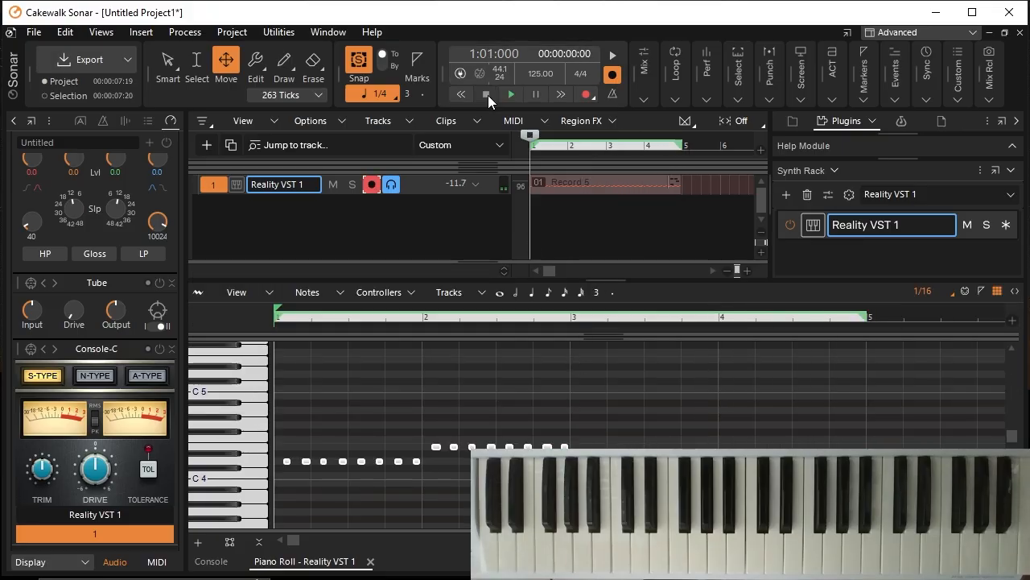
left_click(747, 271)
left_click(747, 271)
left_click(748, 272)
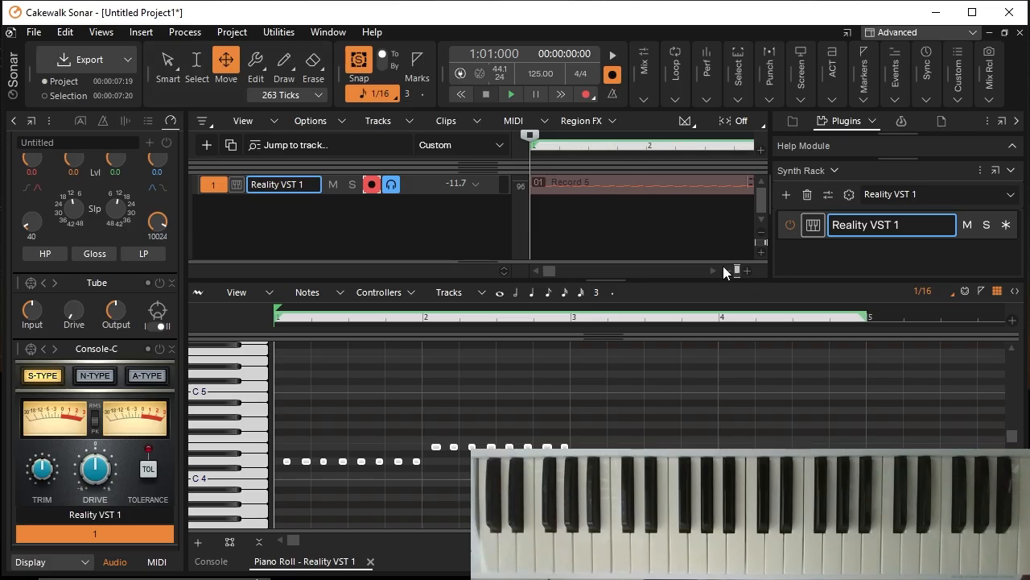
left_click(723, 272)
left_click(723, 273)
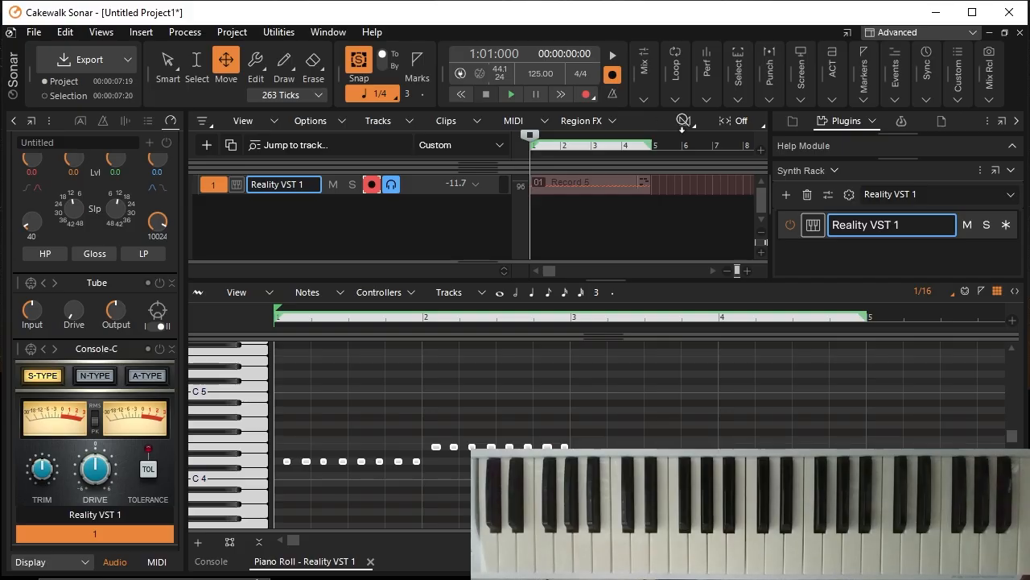
left_click(645, 248)
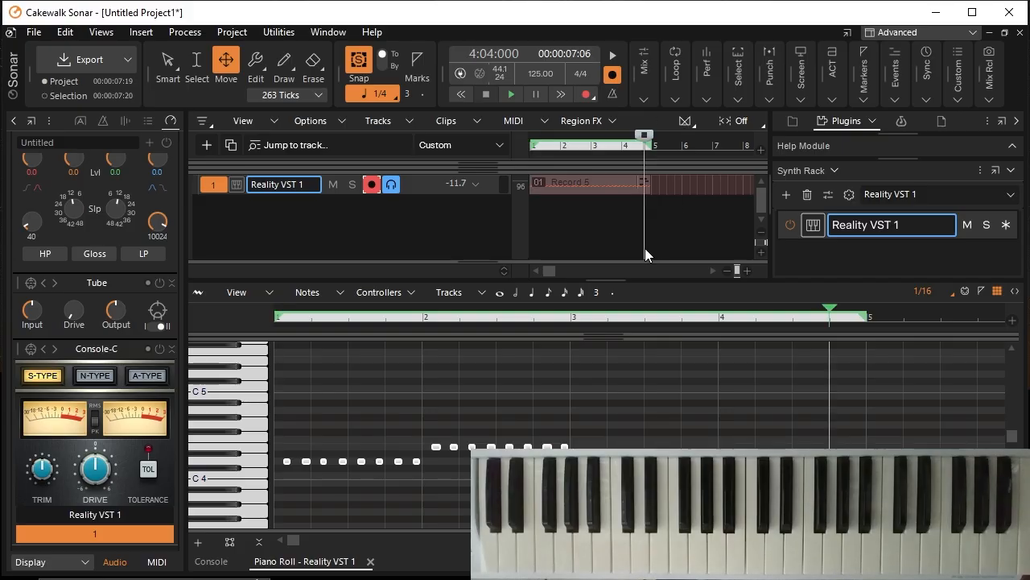
left_click(652, 144)
left_click(566, 216)
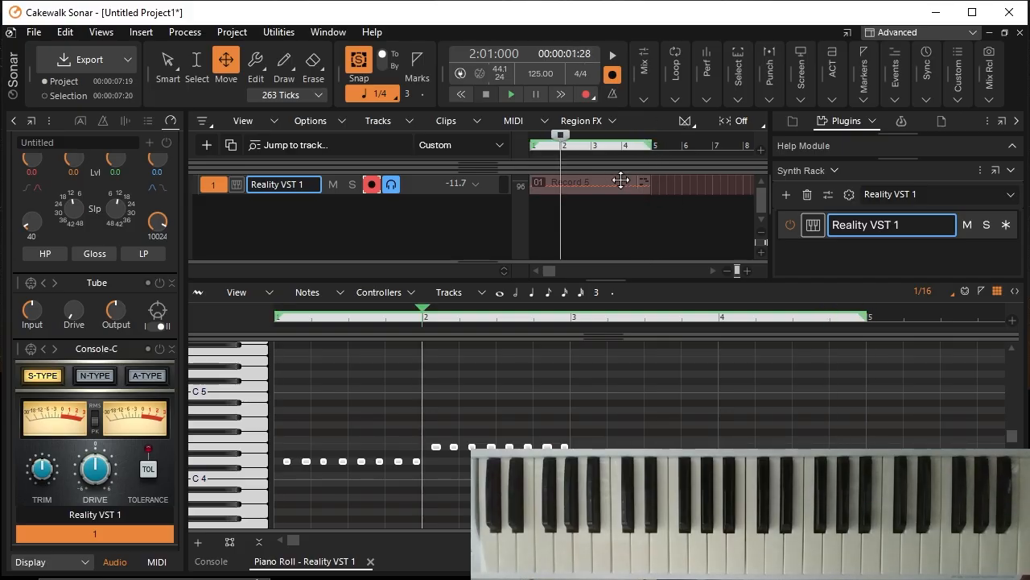
left_click(256, 64)
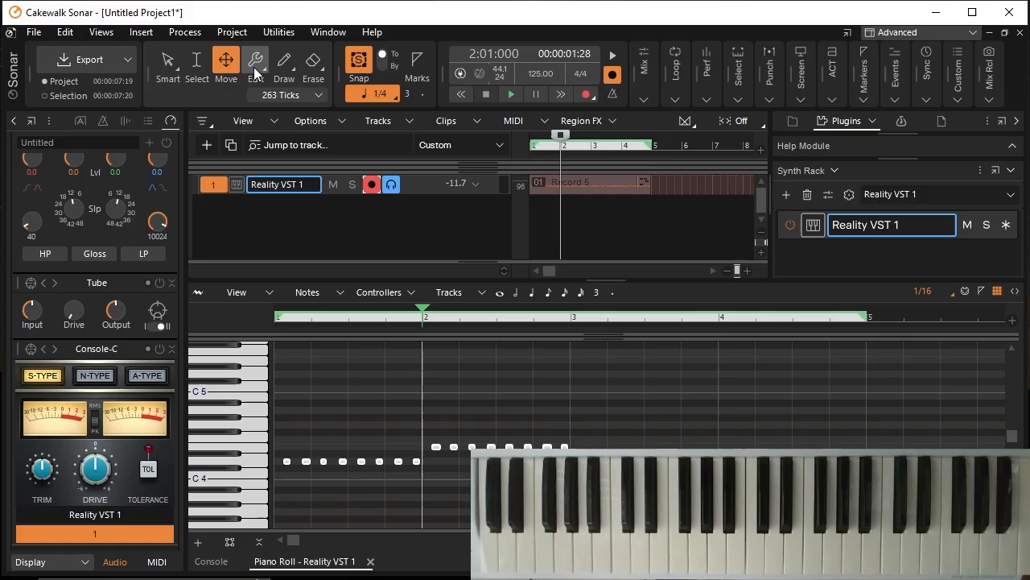
left_click(653, 146)
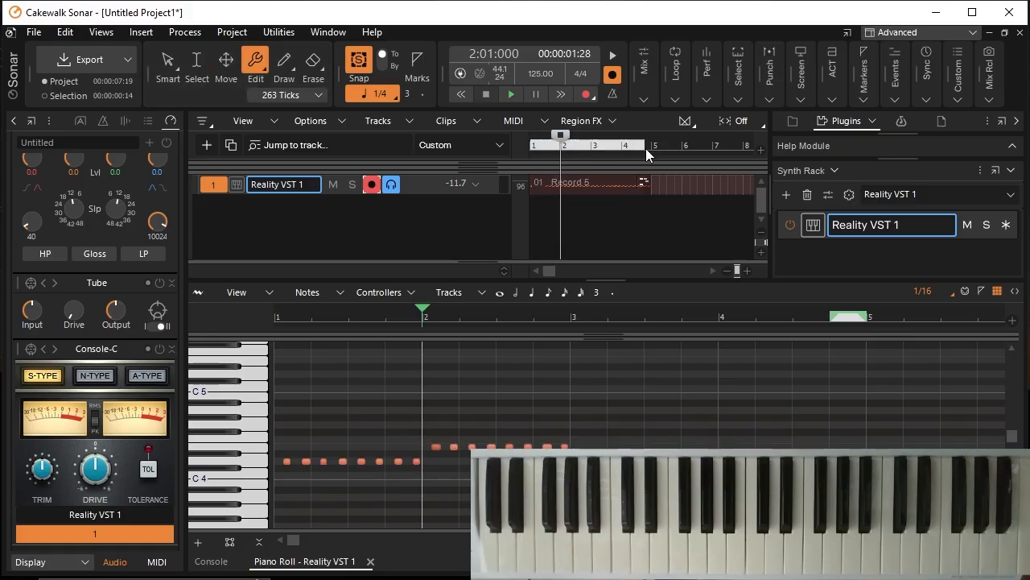
Step: Select the whole four-measure bass clip and paste a copy of it at the start of measure 5
key("ctrl+a")
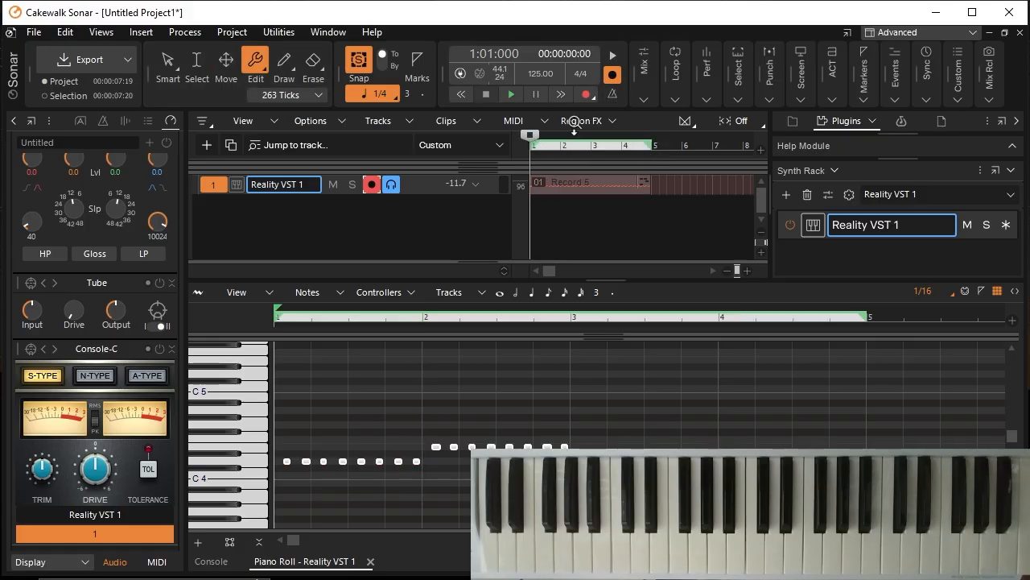
left_click(652, 146)
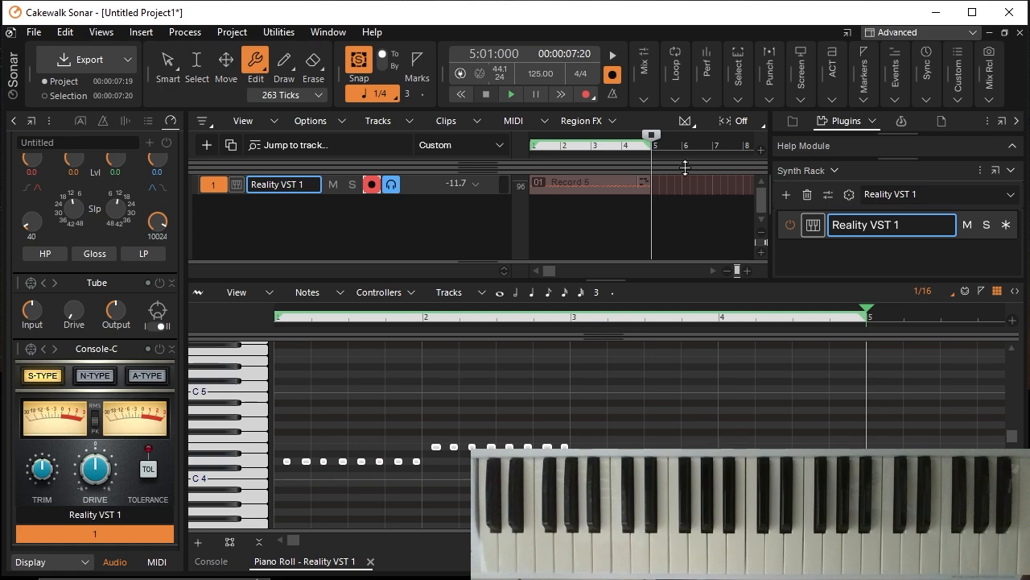
key("ctrl+v")
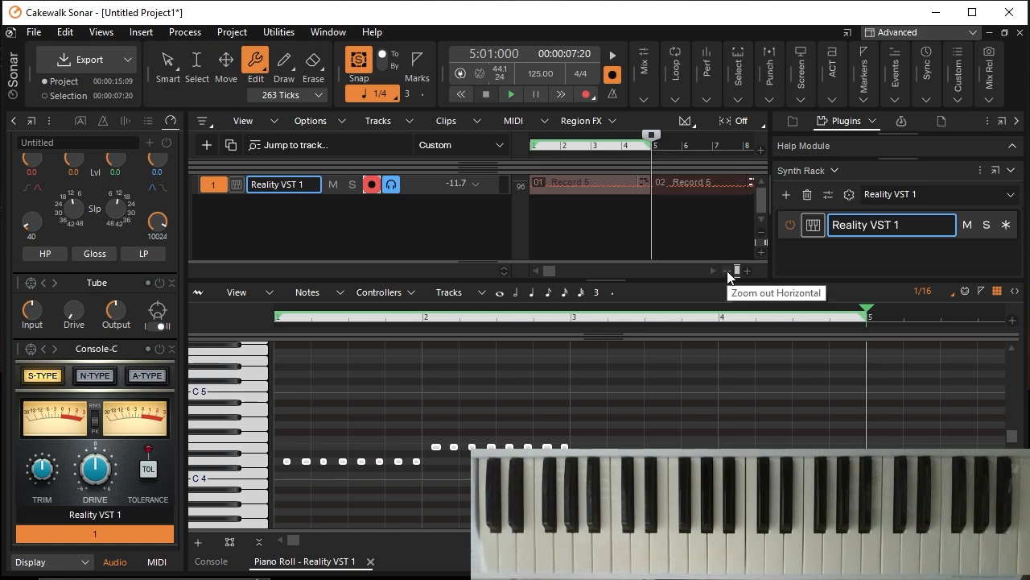
Step: Paste another copy of the bass clip at the start of measure 9, directly after the second clip
left_click(713, 272)
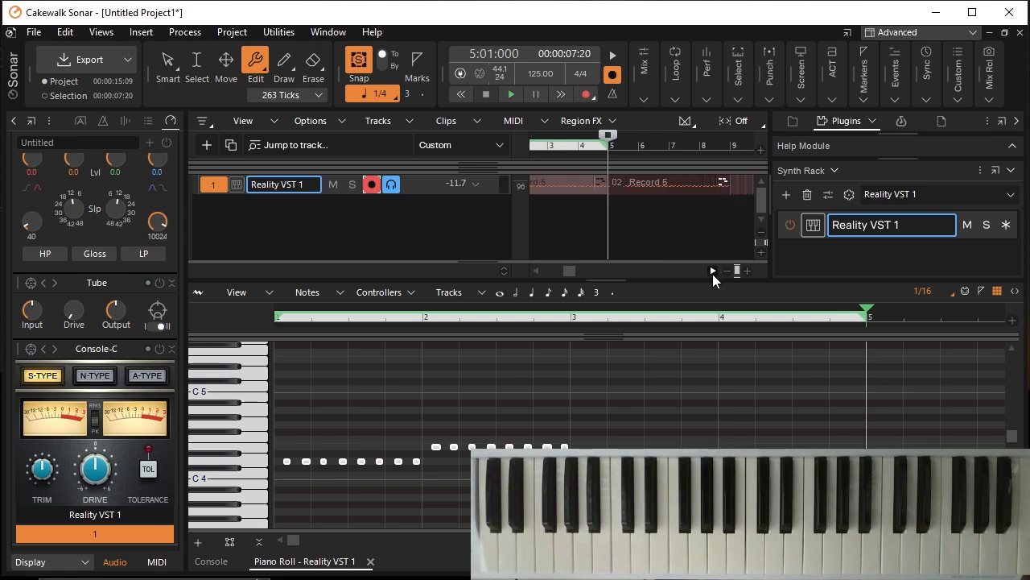
left_click(713, 273)
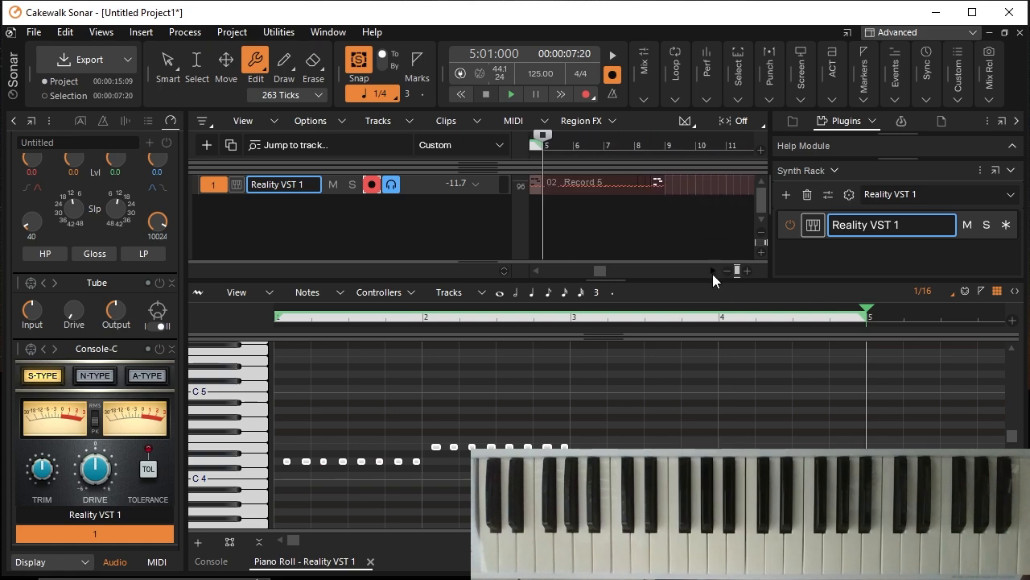
left_click(691, 215)
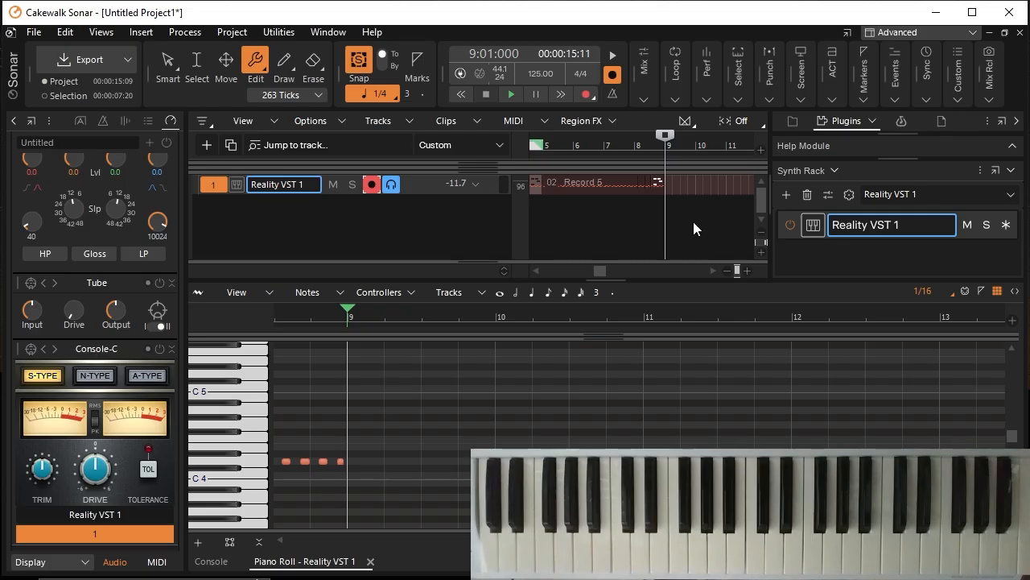
key("ctrl+v")
Step: Paste a fourth copy of the bass clip at the start of measure 13 and return the playhead to measure 1
left_click(701, 270)
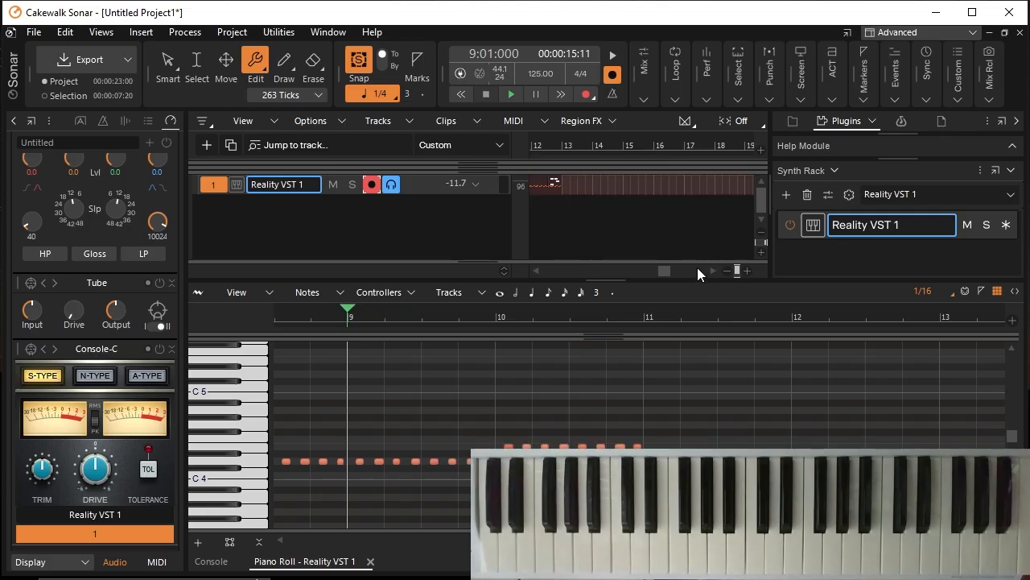
left_click(562, 143)
key("ctrl+v")
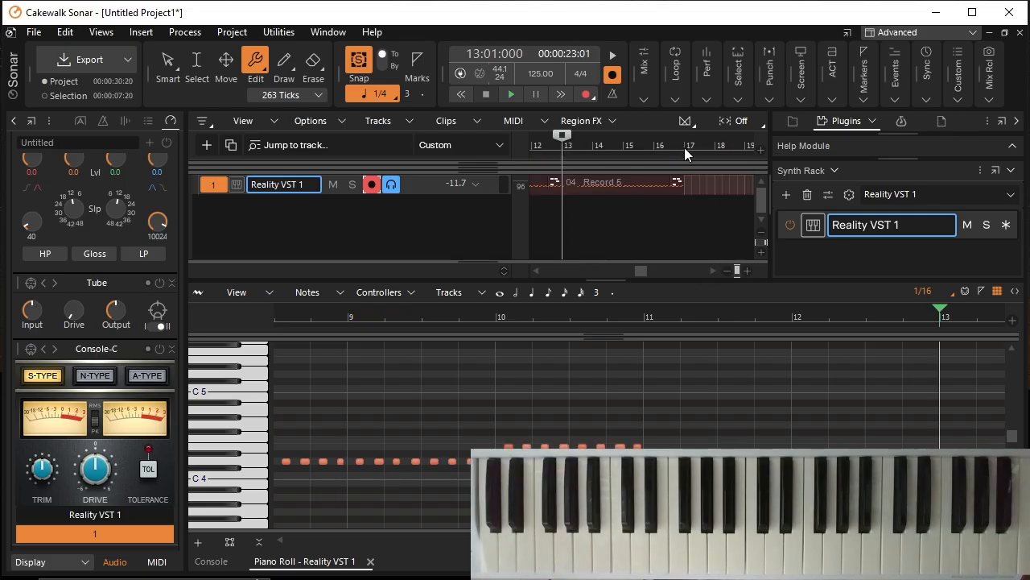
key("w")
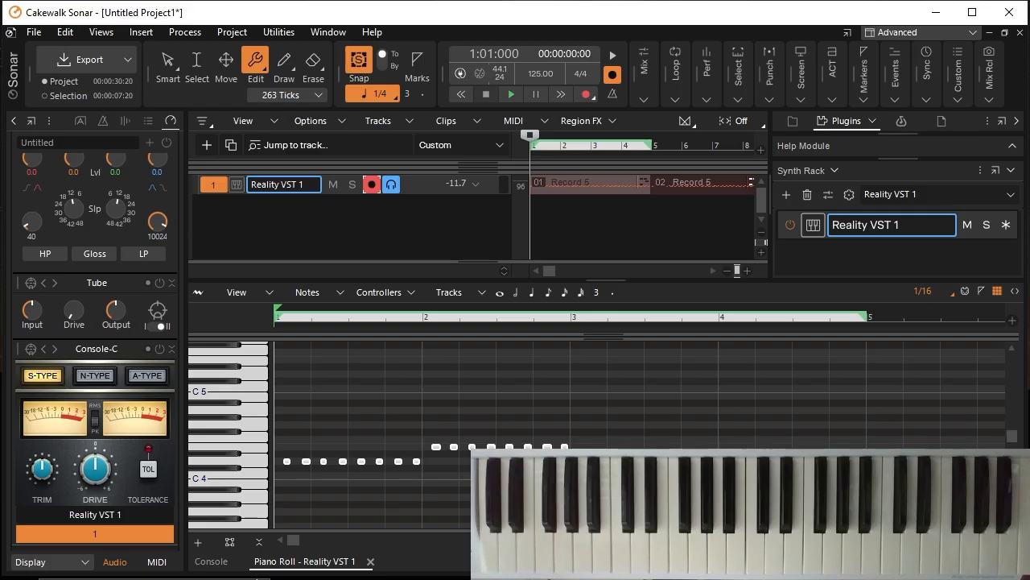
Step: Move the upper-octave notes in measures 5 to 8 down one octave into the gaps between the lower notes
left_click(964, 541)
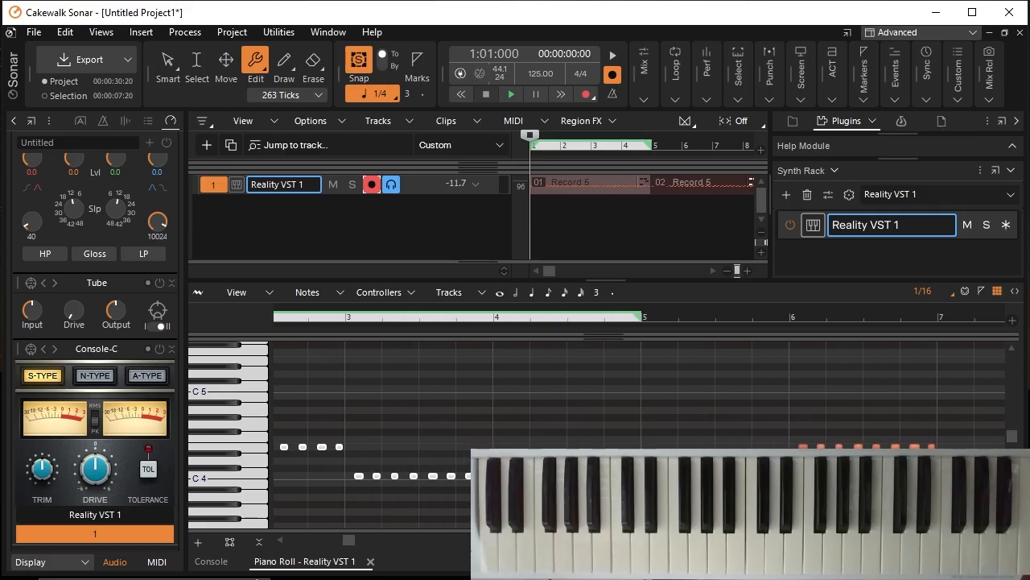
scroll(758, 434, "down", 3)
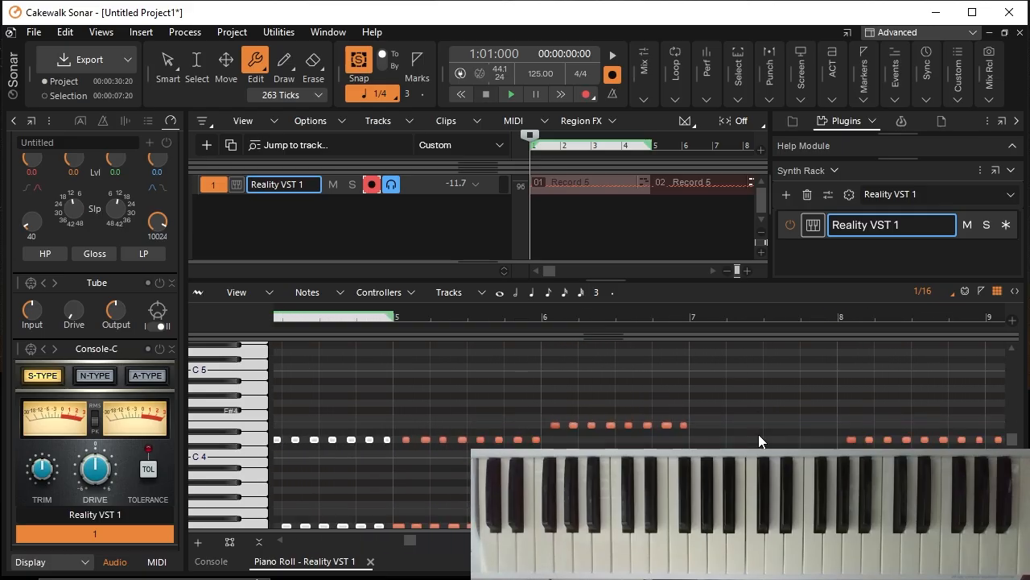
scroll(453, 389, "down", 2)
scroll(454, 389, "up", 1)
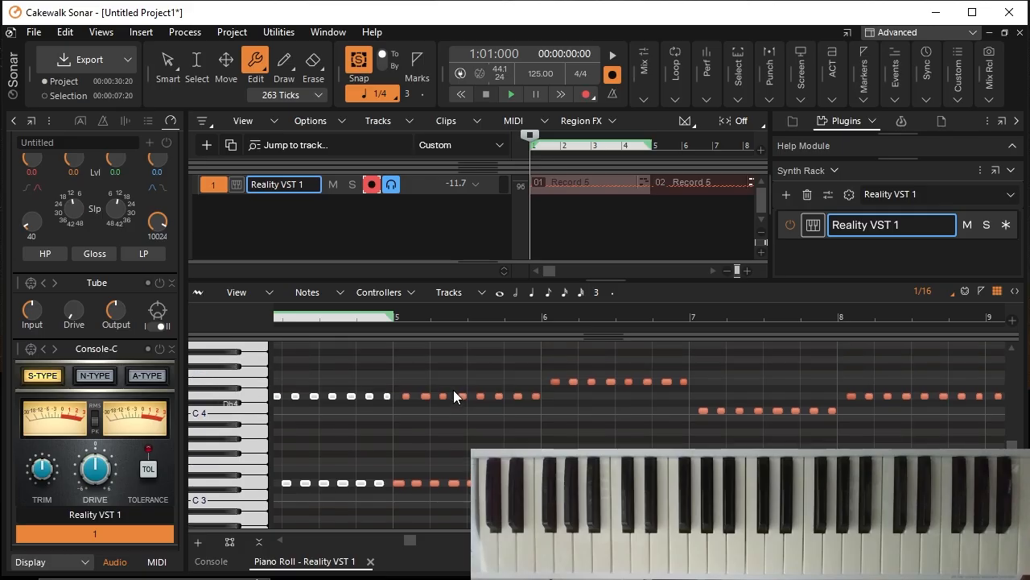
left_click(228, 63)
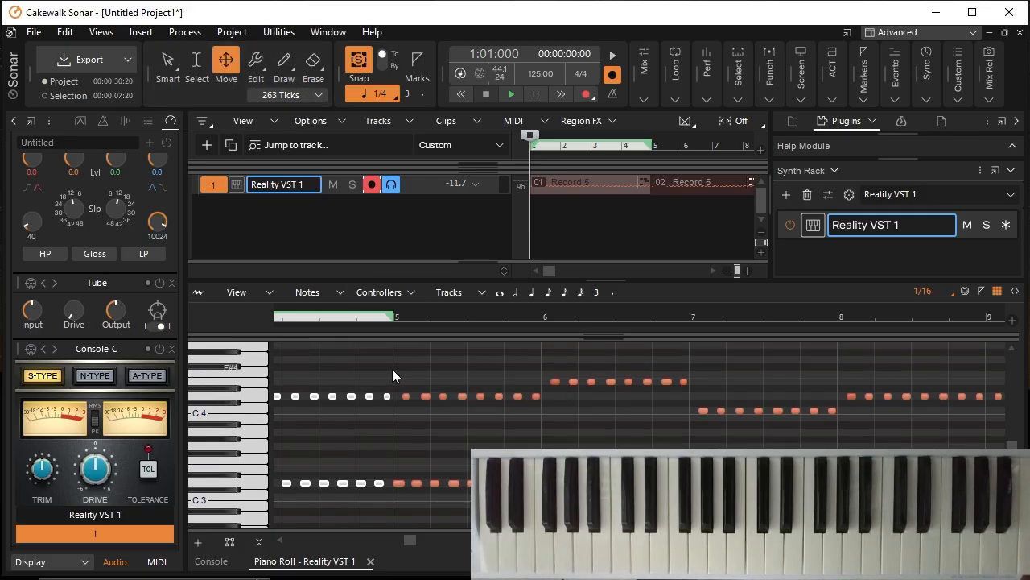
left_click(530, 409)
left_click(197, 61)
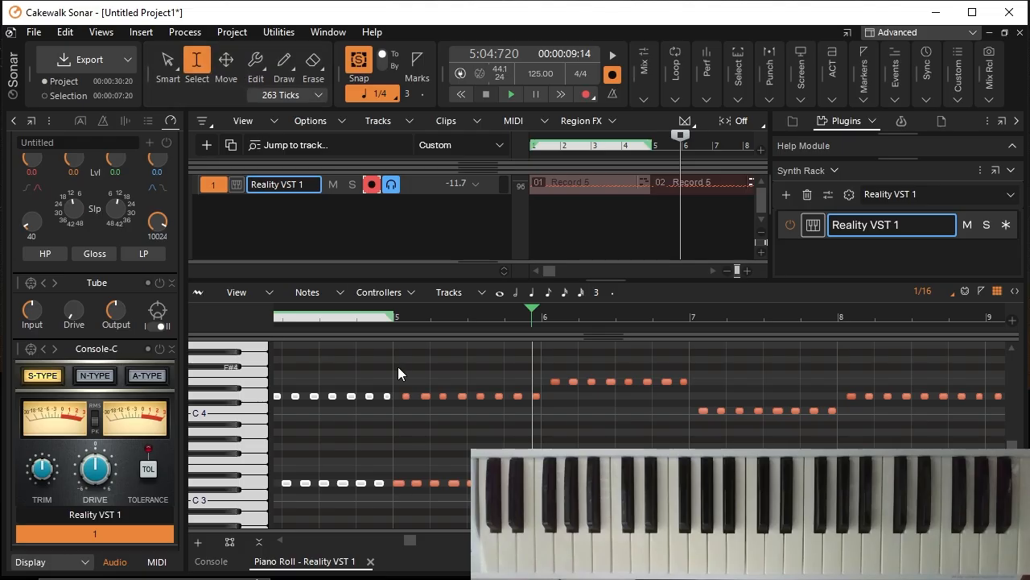
left_click_drag(395, 367, 972, 434)
left_click(226, 62)
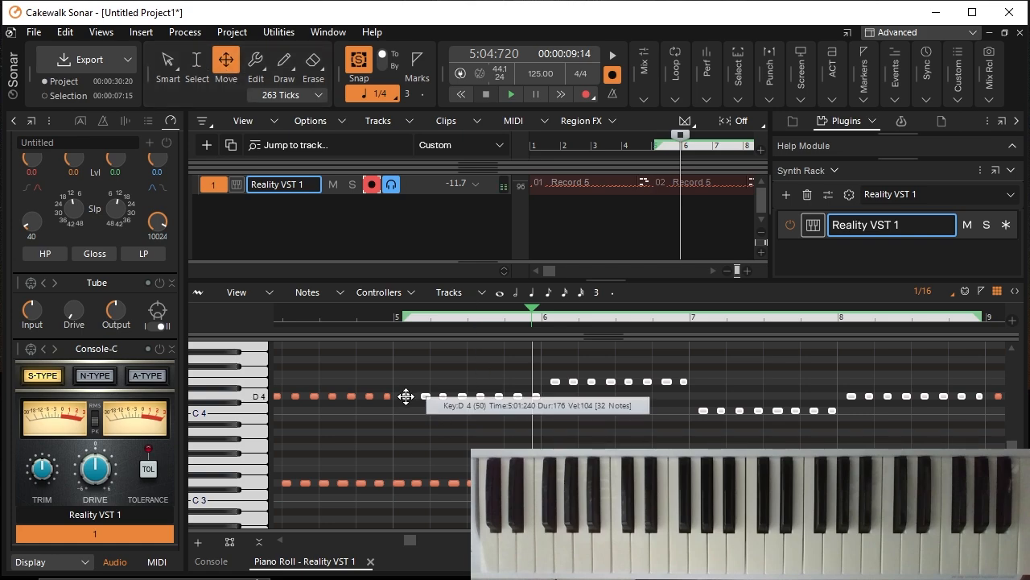
left_click_drag(406, 396, 988, 446)
Step: Quantize the start times and note durations of the second clip's notes in measures 5 to 8 to 1/16
key("F6")
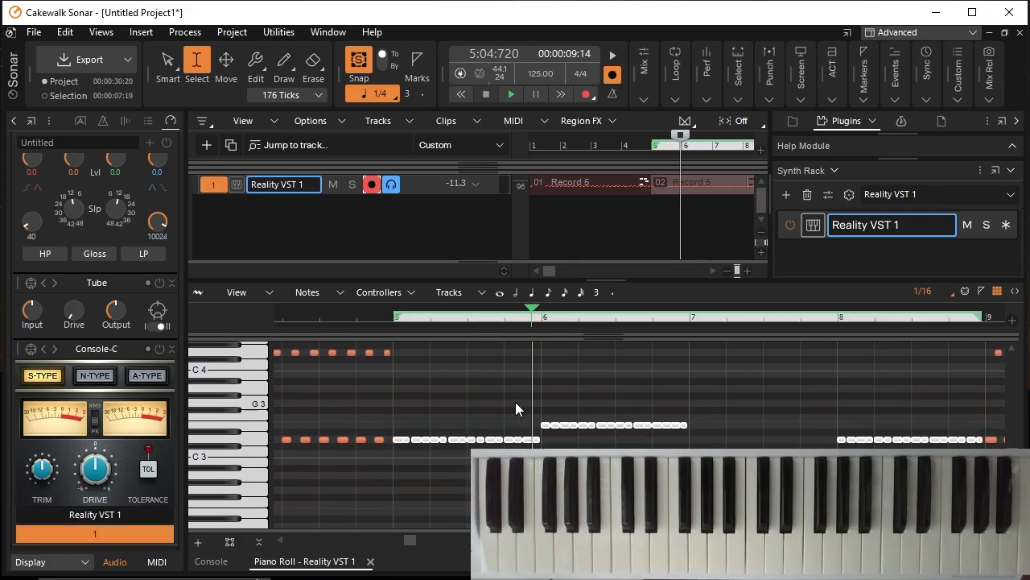
left_click(184, 32)
left_click(236, 70)
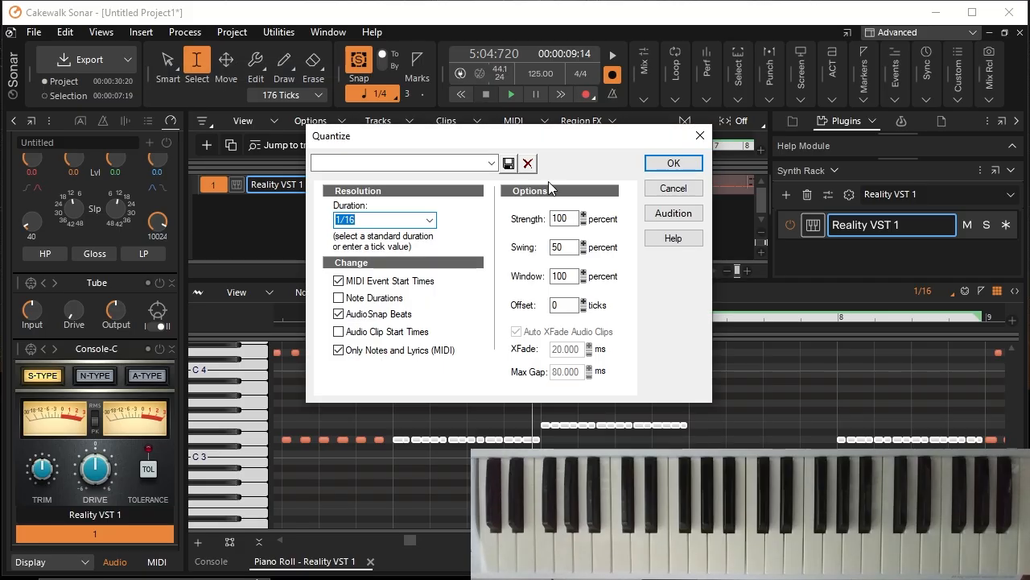
left_click(338, 299)
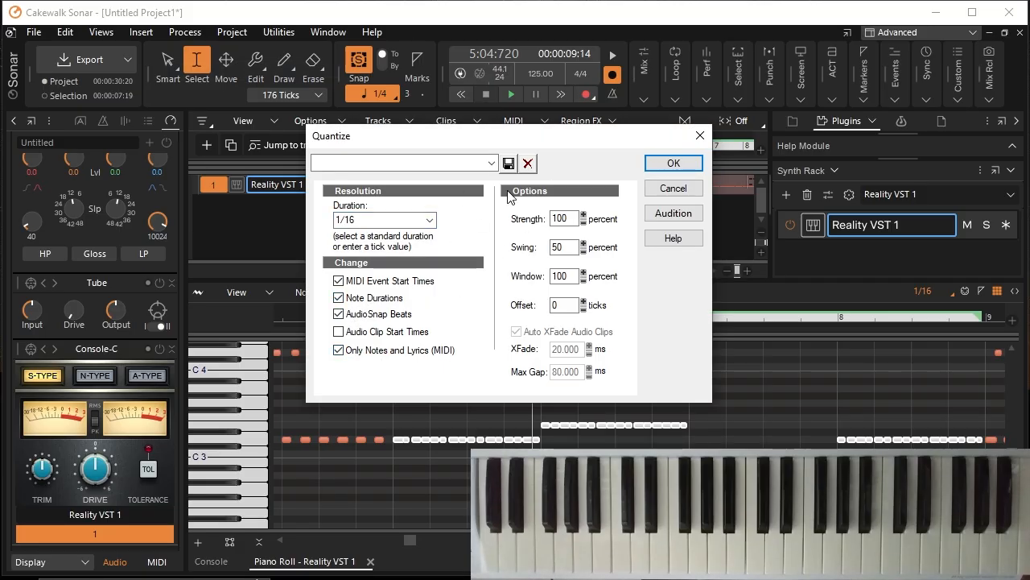
left_click(672, 164)
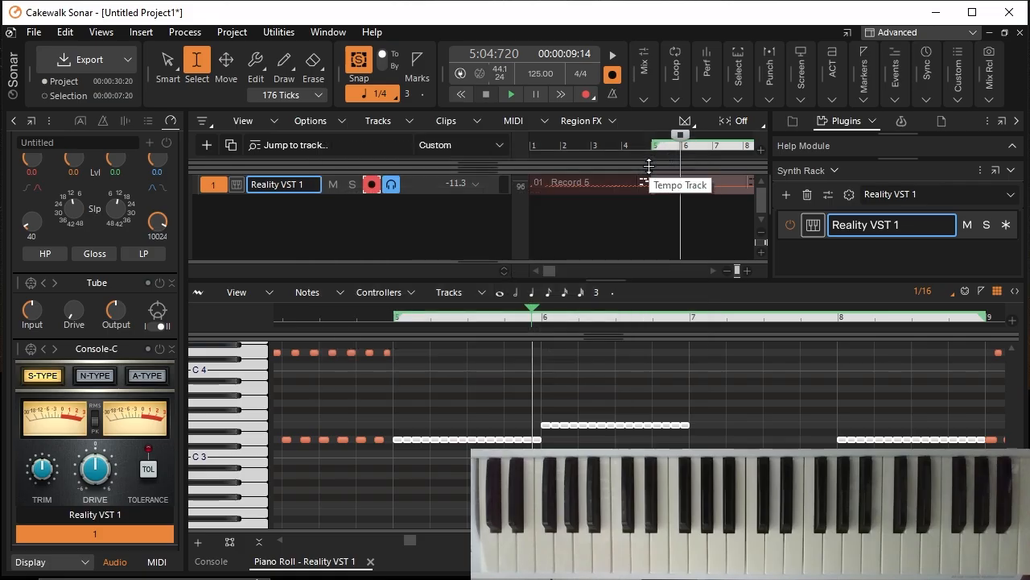
Step: Clear the note selection and play the quantized second clip from the start of measure 5
left_click(425, 377)
left_click(390, 315)
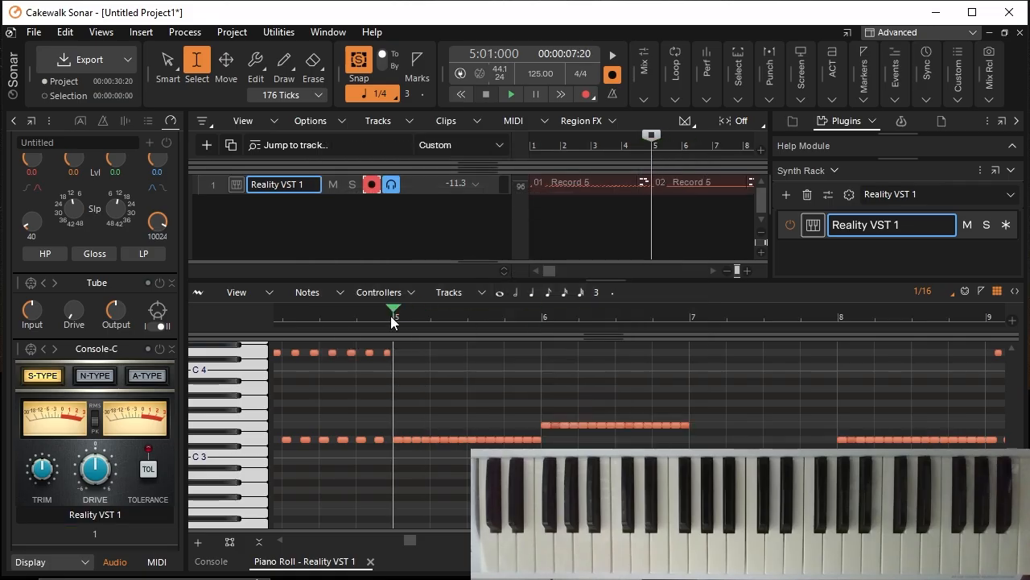
left_click(518, 96)
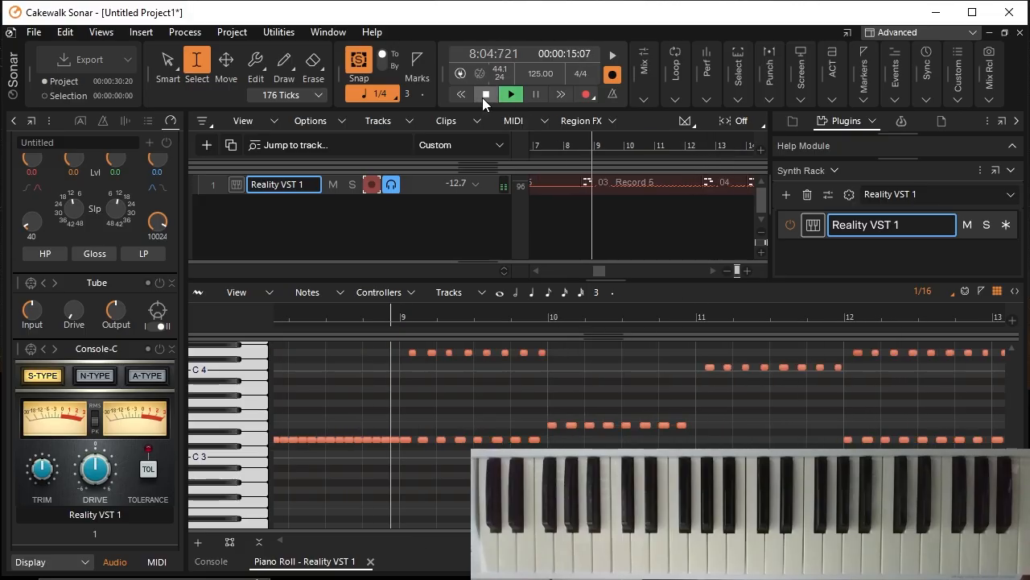
left_click(486, 95)
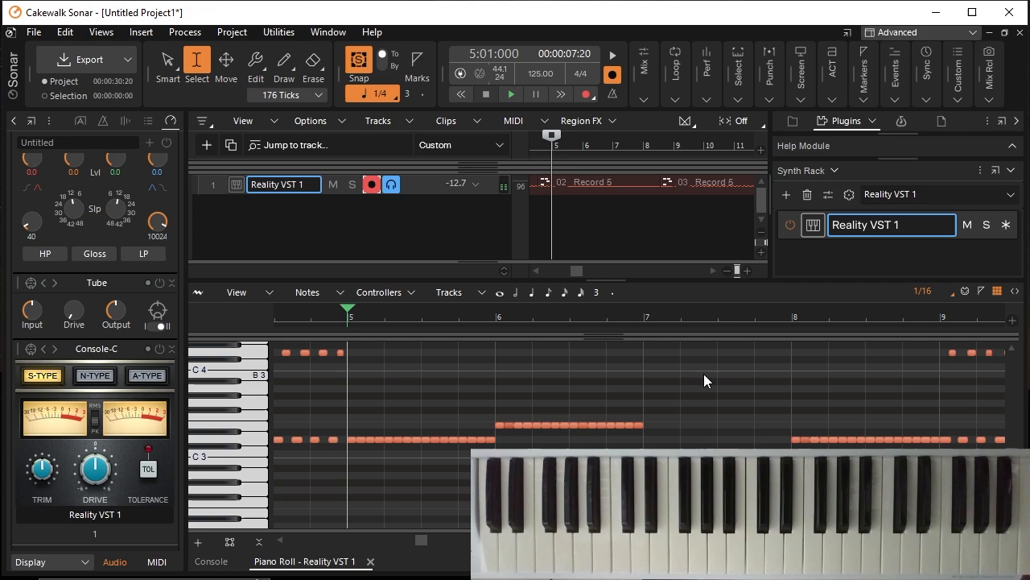
Step: Move the playhead to measure 9 and delete the repeated lower-octave notes in measures 9 to 12, keeping only each measure's first
left_click(939, 331)
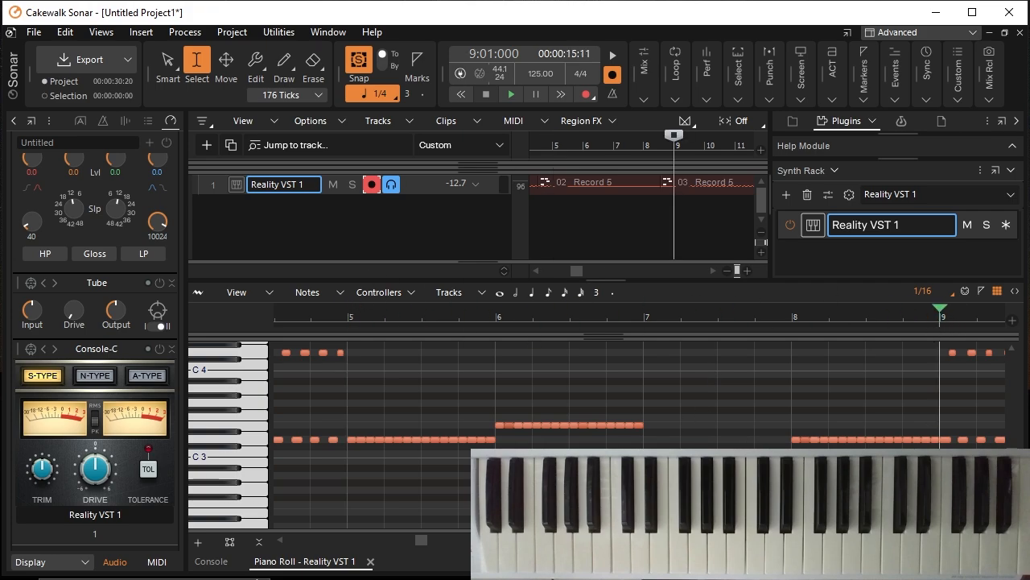
scroll(640, 435, "right", 11)
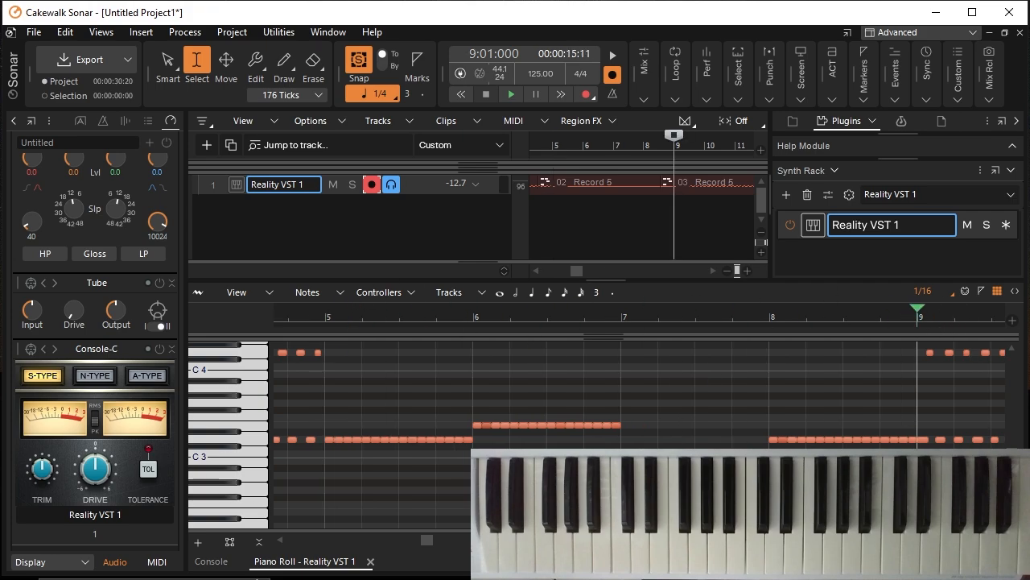
scroll(639, 434, "right", 17)
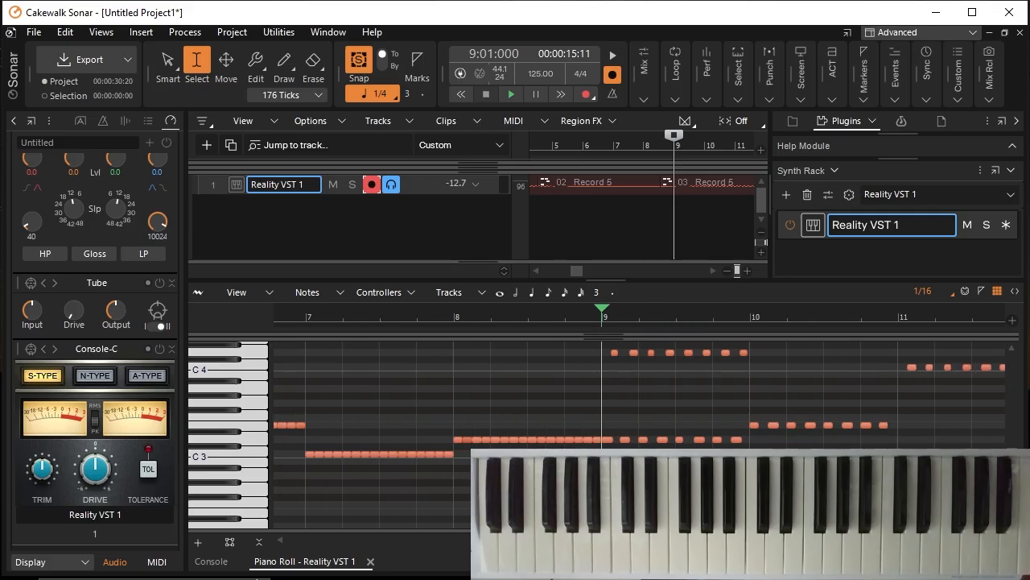
scroll(639, 434, "right", 2)
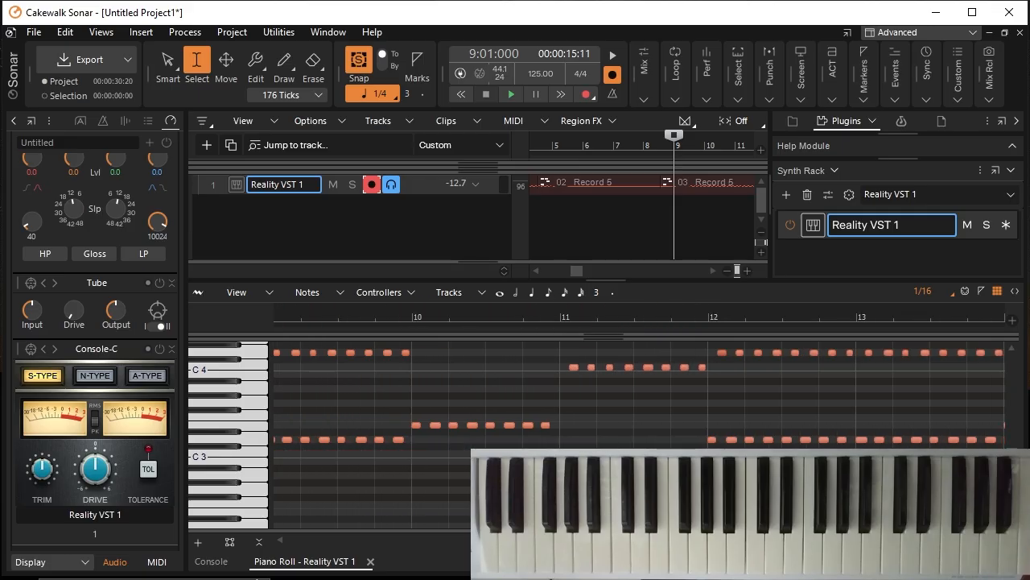
scroll(285, 547, "left", 2)
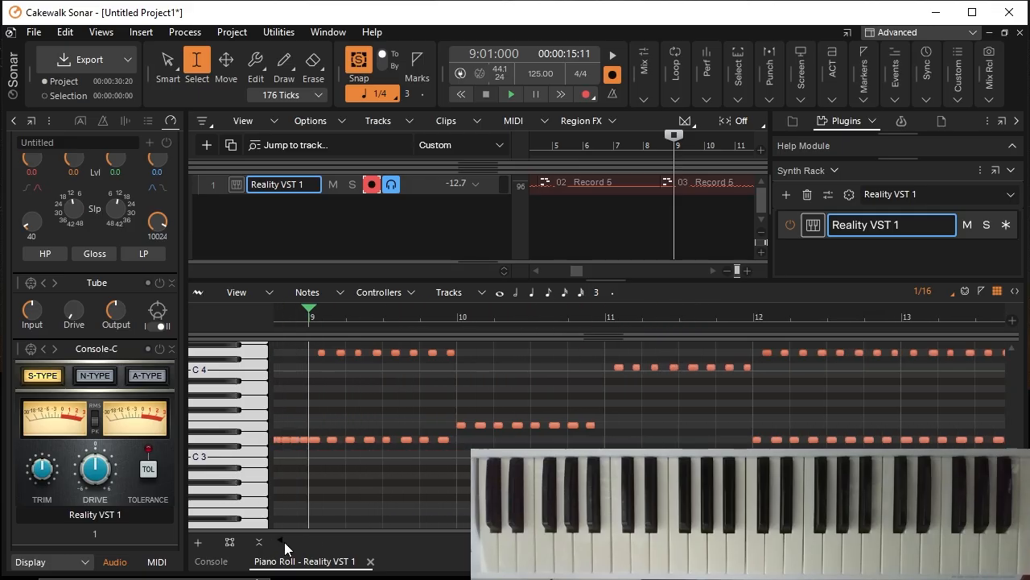
scroll(639, 434, "up", 3)
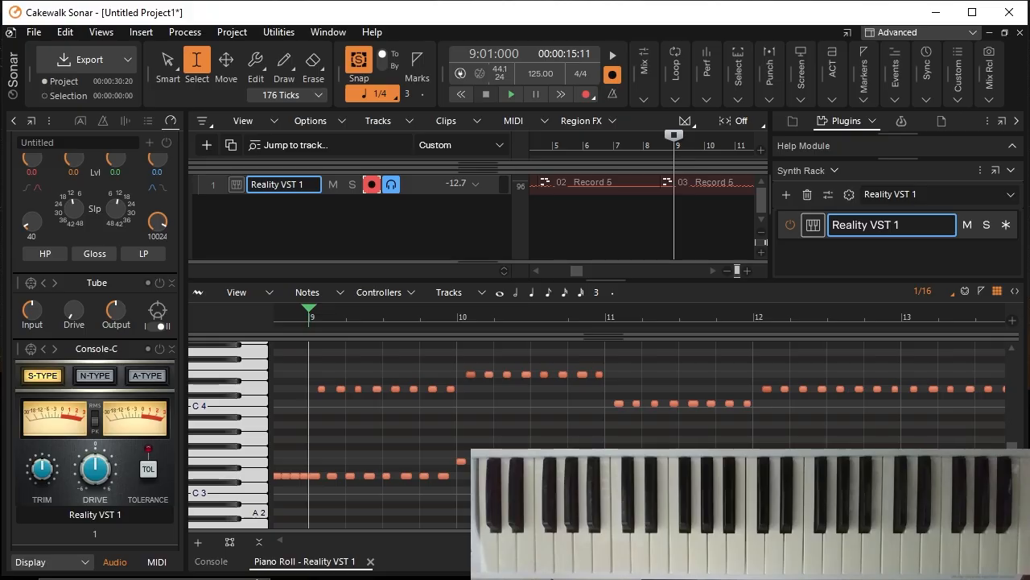
scroll(639, 434, "down", 1)
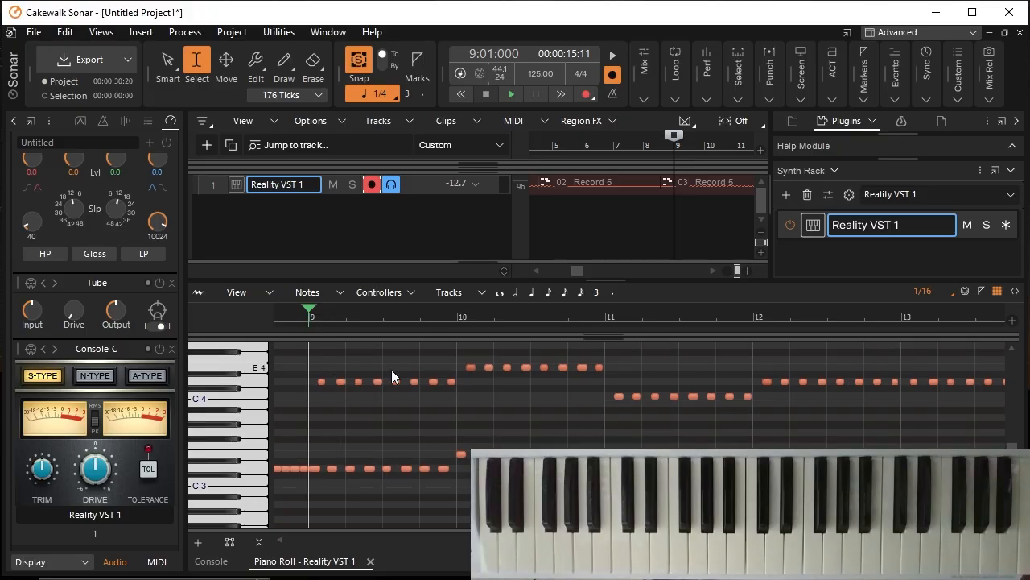
left_click_drag(322, 437, 455, 491)
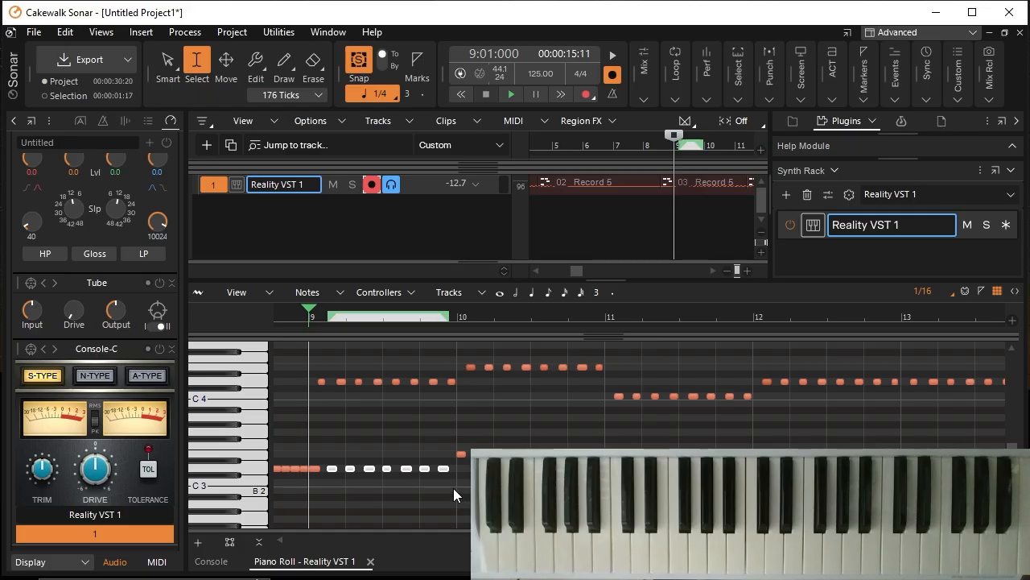
key("Delete")
left_click_drag(476, 418, 599, 456)
left_click_drag(624, 422, 895, 463)
key("Delete")
Step: Delete the upper-octave notes in measures 9 to 12 and lengthen each remaining low note to fill its measure
key("Delete")
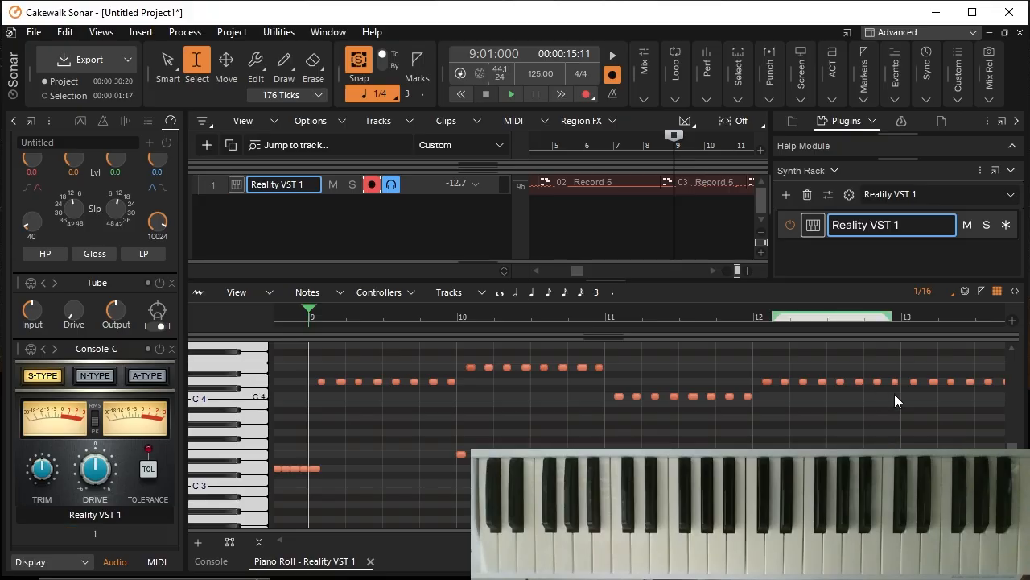
left_click_drag(899, 411, 315, 354)
key("Delete")
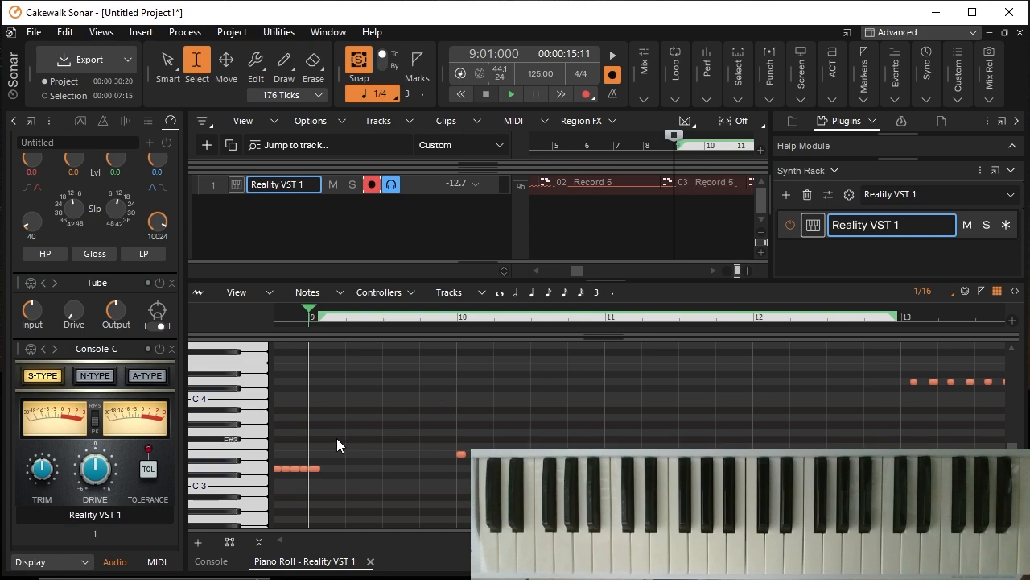
left_click(257, 72)
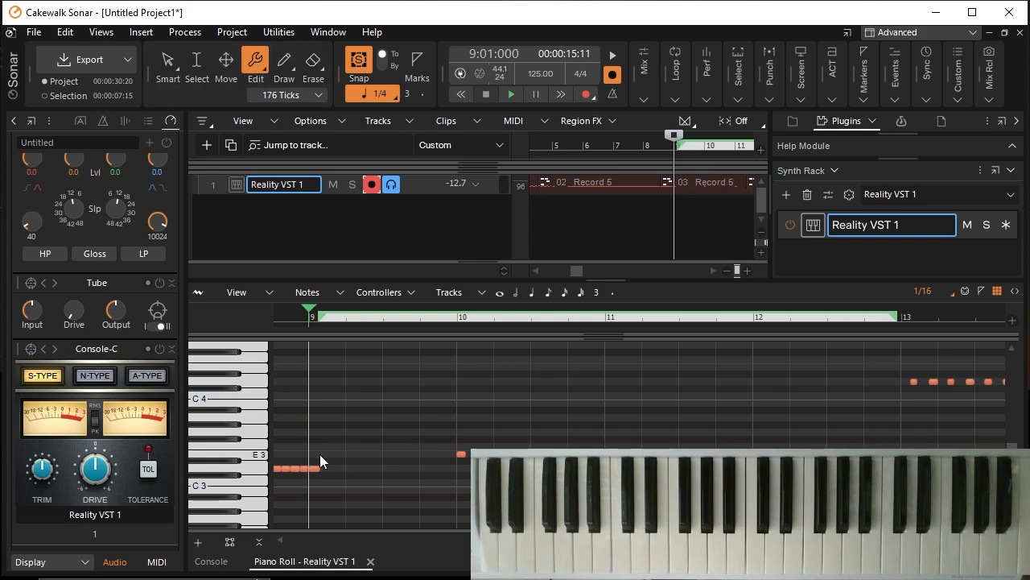
left_click_drag(323, 468, 458, 486)
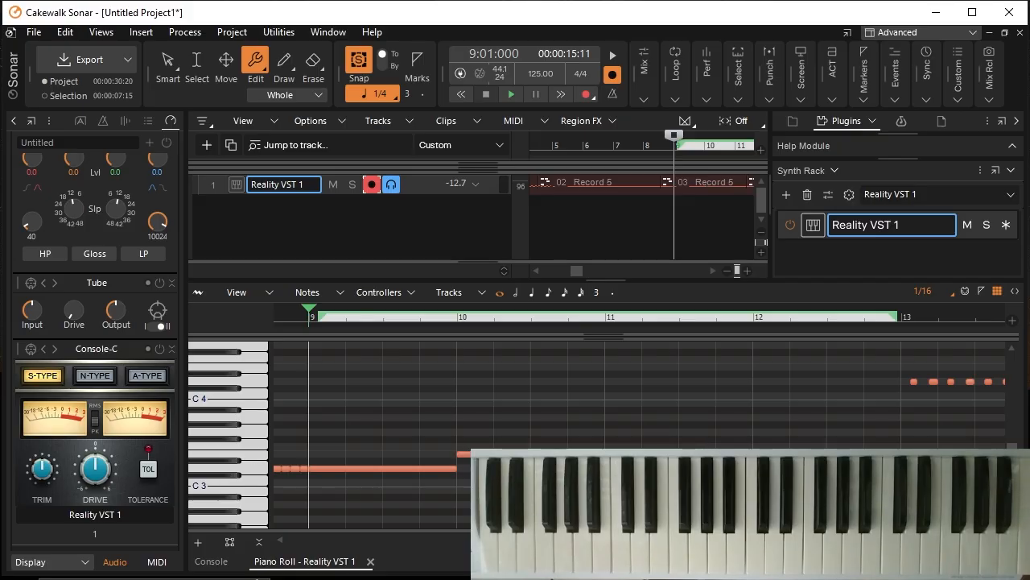
Step: Delete the repeated lower-octave notes in measures 13 to 16, keeping each measure's first low note and all upper-octave notes
scroll(725, 499, "right", 13)
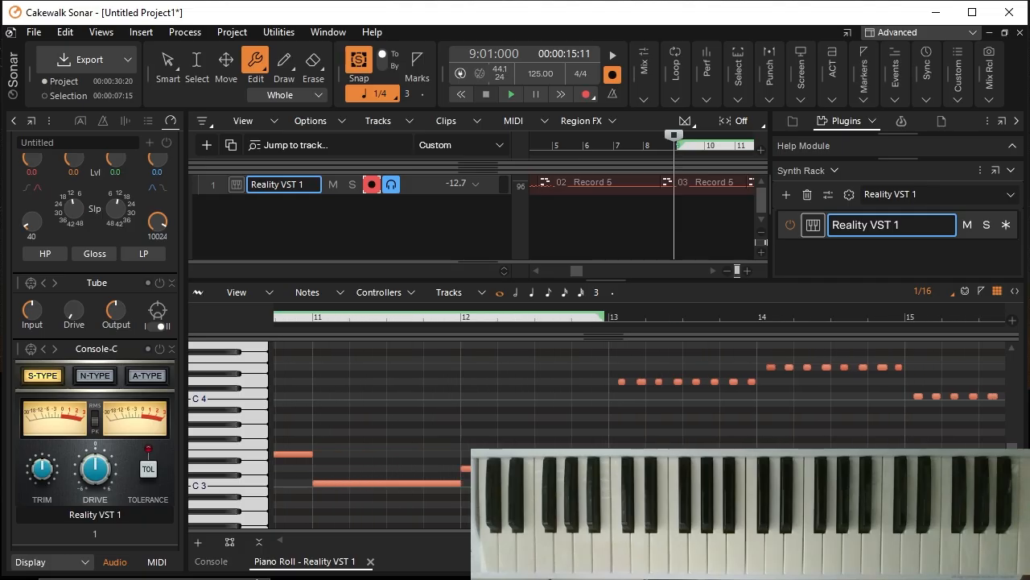
scroll(451, 456, "right", 13)
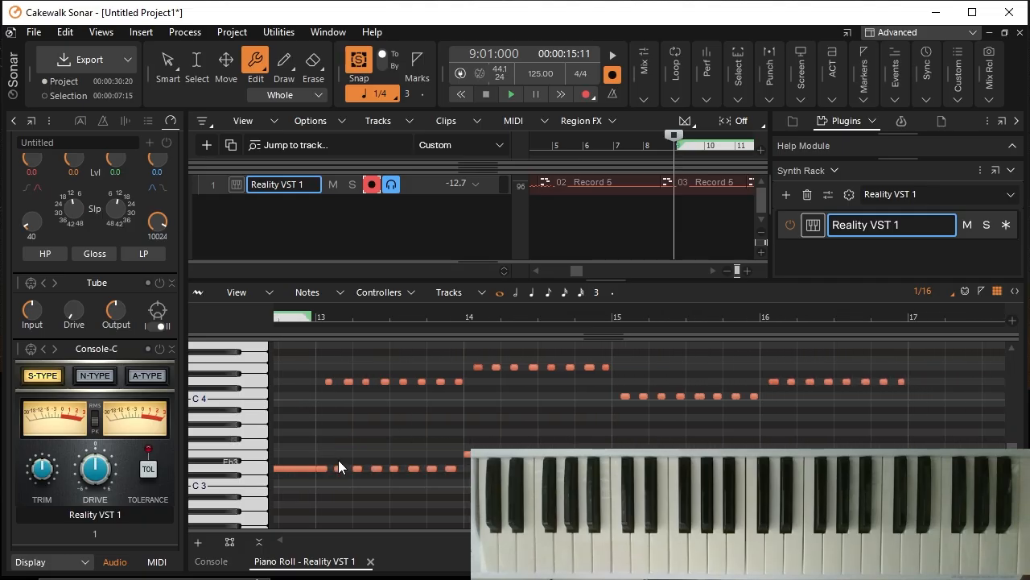
left_click(448, 510)
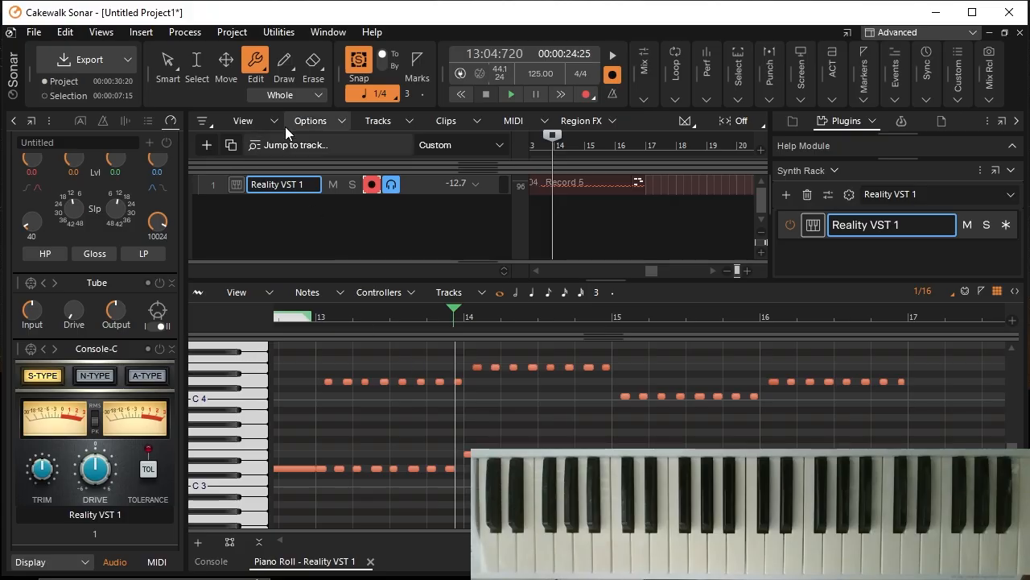
left_click(206, 64)
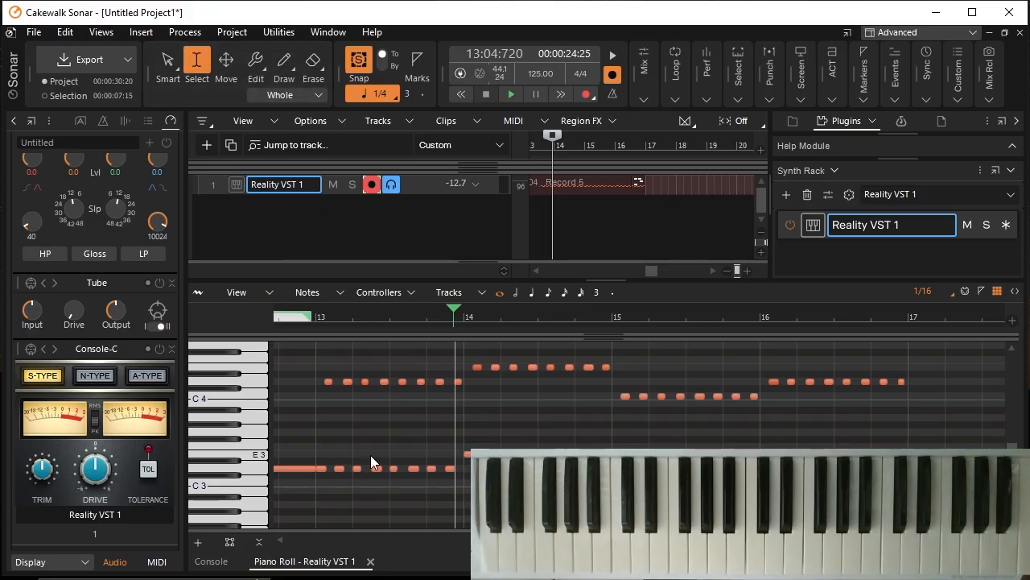
left_click_drag(333, 442, 458, 498)
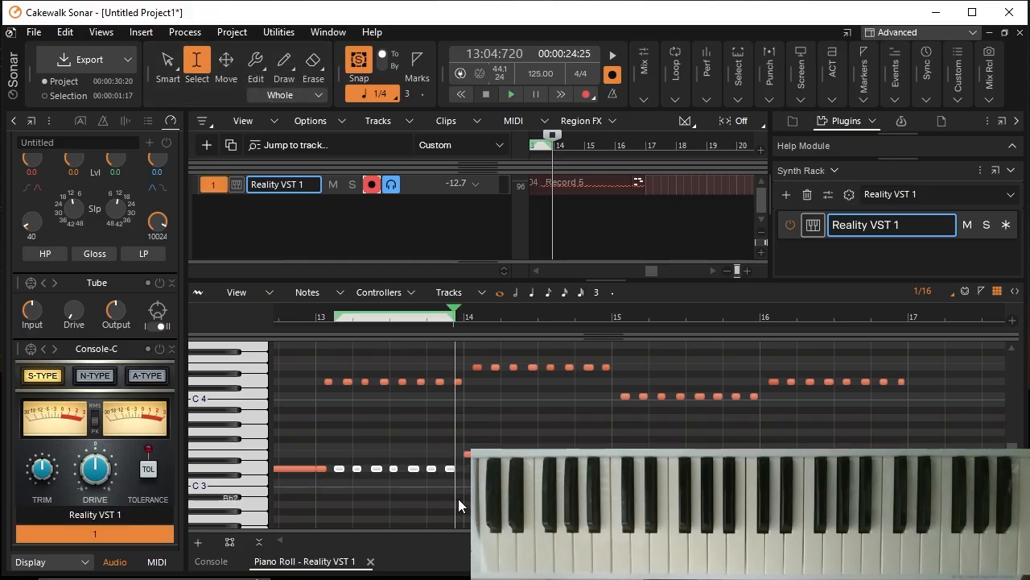
key("Delete")
left_click_drag(485, 429, 599, 451)
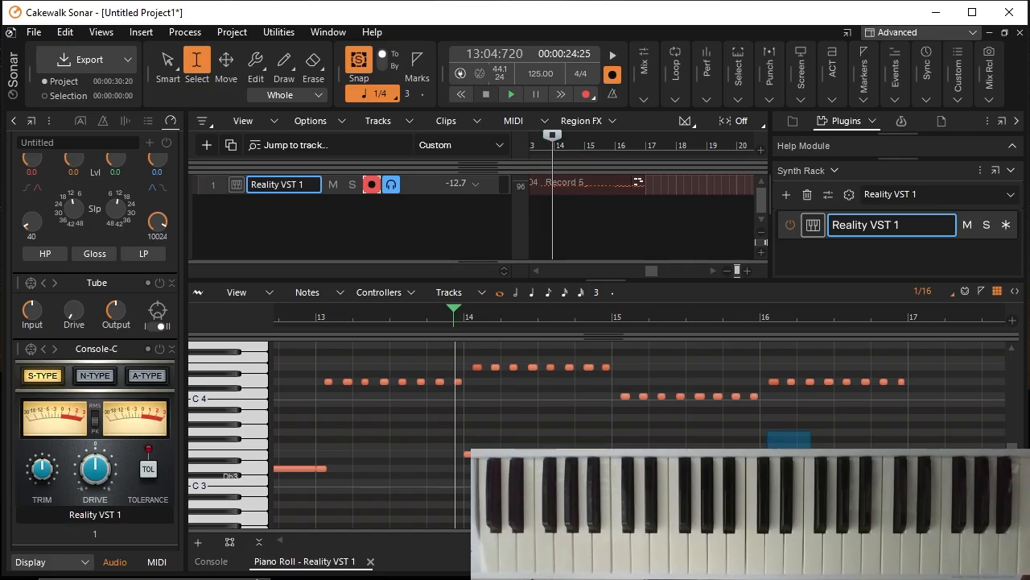
left_click_drag(768, 431, 916, 449)
Step: Lengthen the remaining low notes in measures 13 to 16 so each one fills its whole measure
left_click(260, 78)
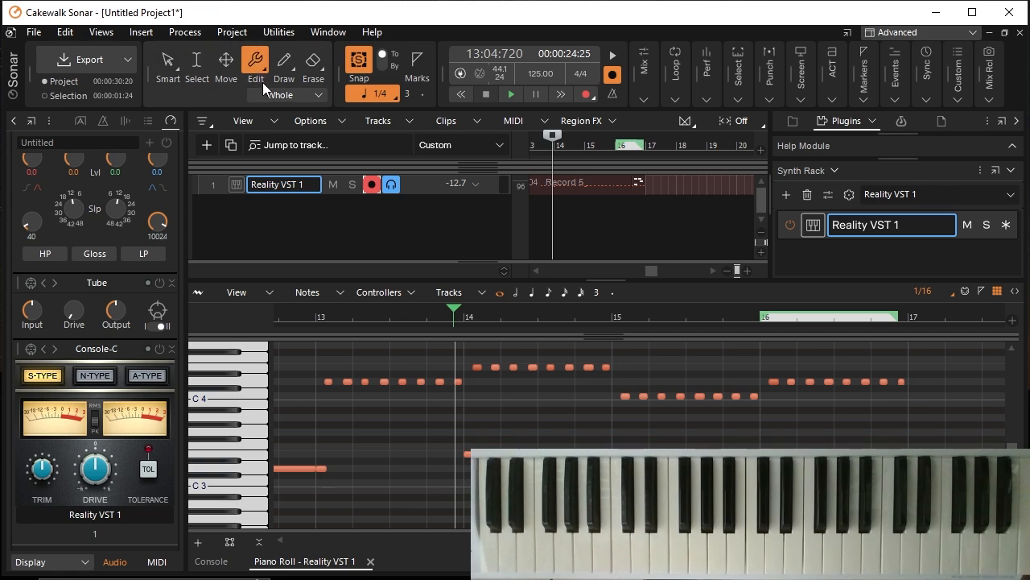
left_click_drag(323, 470, 464, 489)
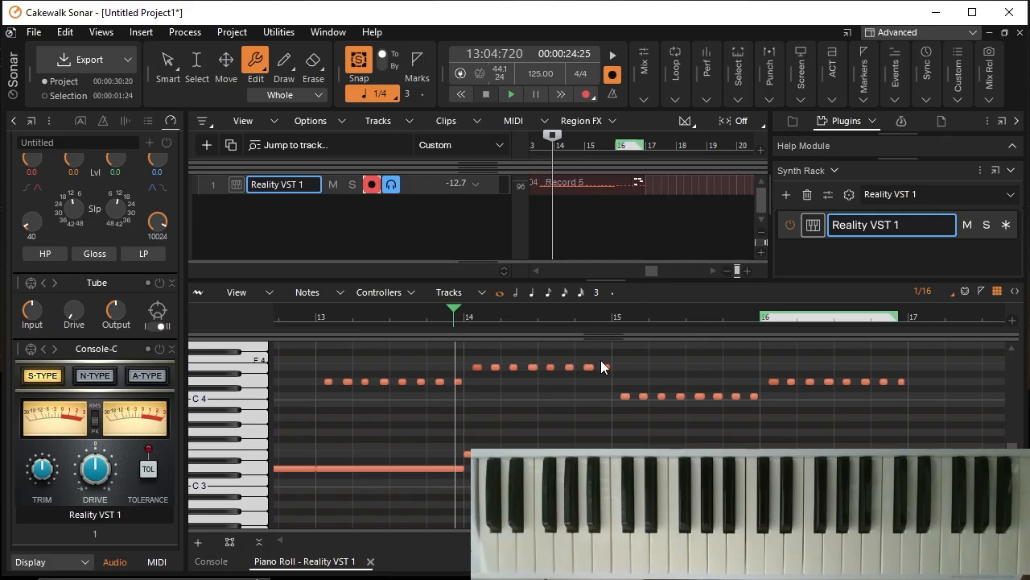
left_click(284, 61)
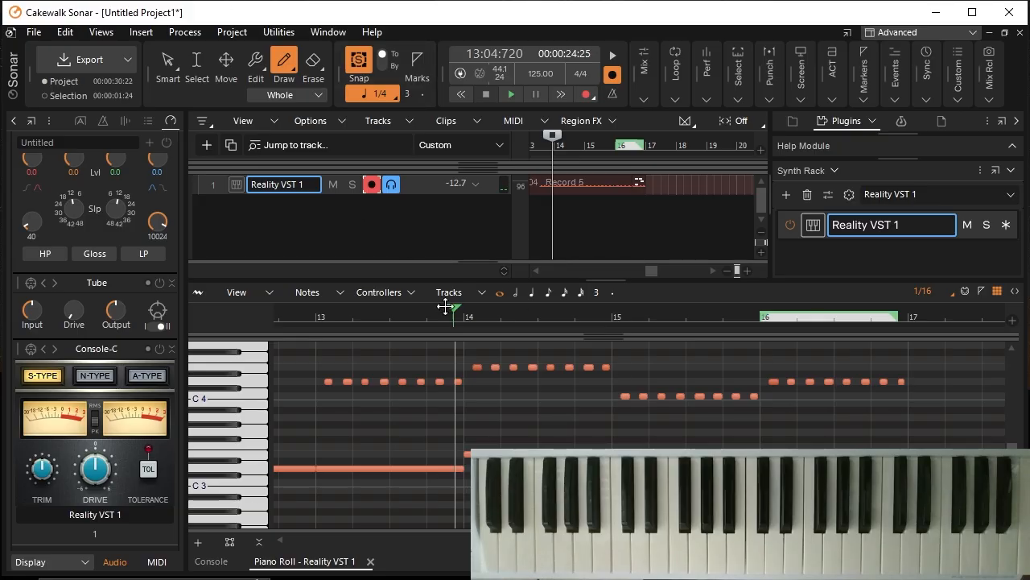
Step: Move the playhead to the start of measure 13, play the edited fourth clip, and stop playback
left_click_drag(452, 305, 315, 309)
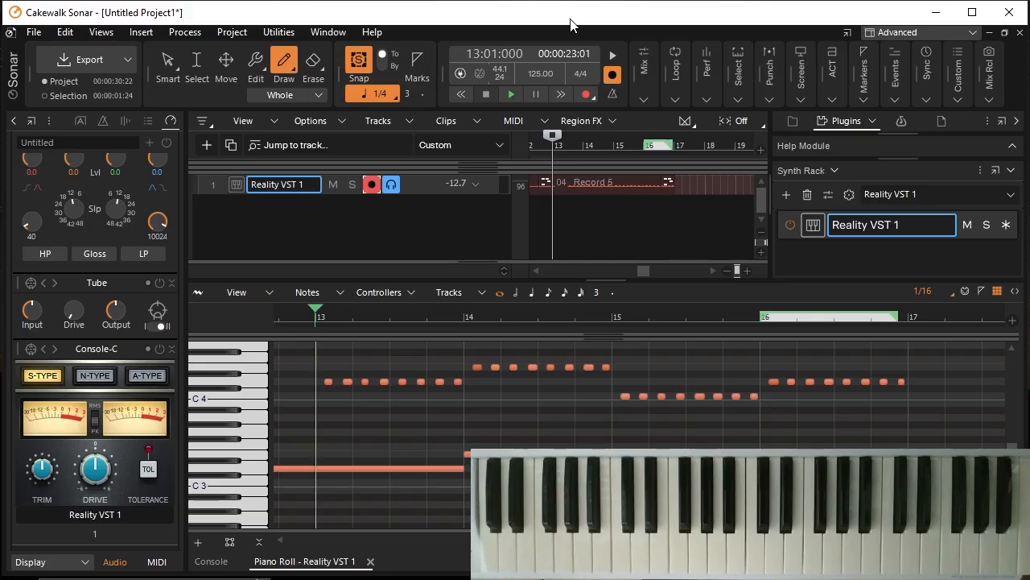
left_click(511, 94)
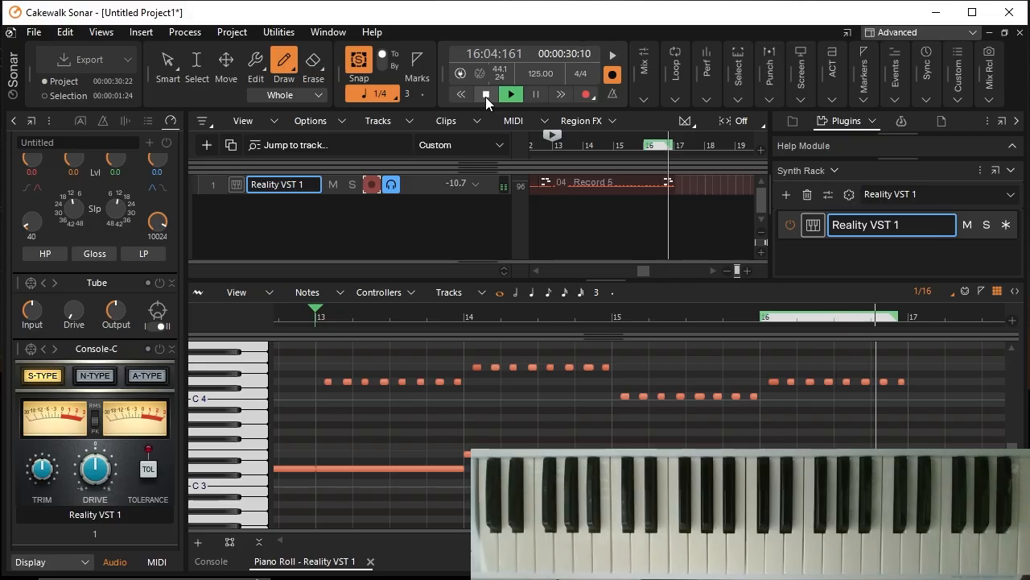
left_click(486, 94)
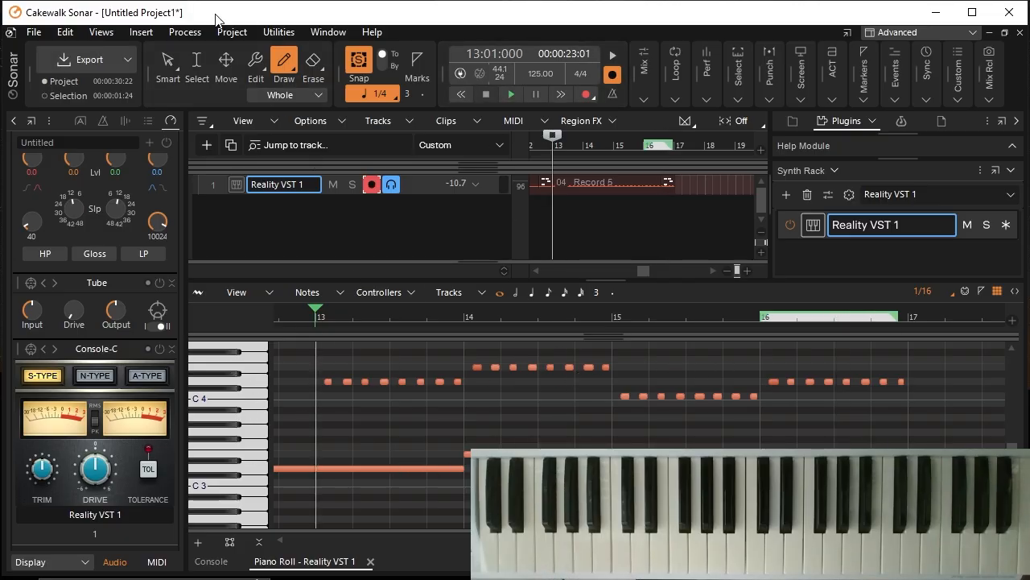
Step: Scale the durations of the upper-octave notes in measures 13 to 16 to 110 percent without stretching audio, and play the result
left_click(197, 61)
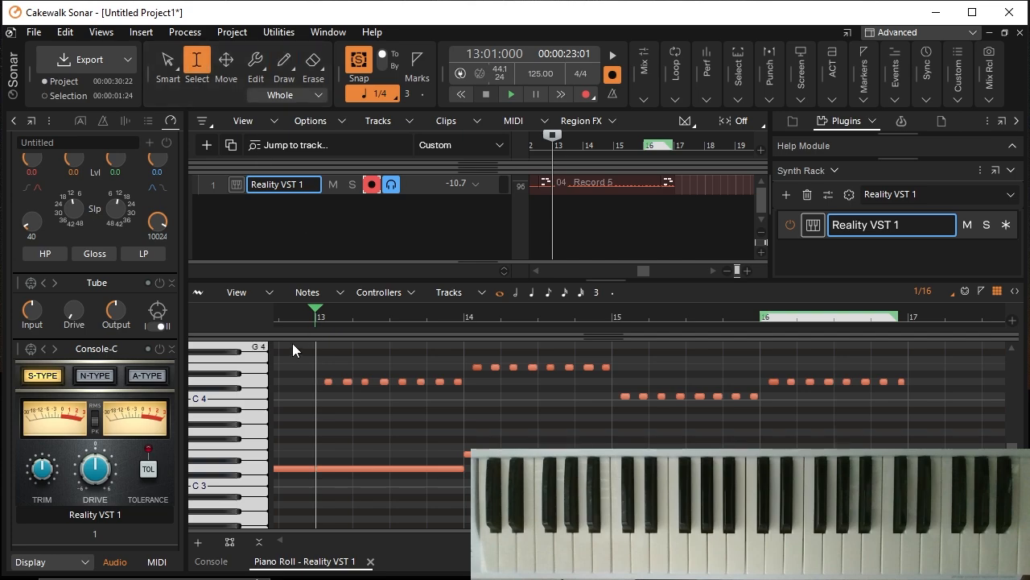
left_click_drag(305, 352, 926, 432)
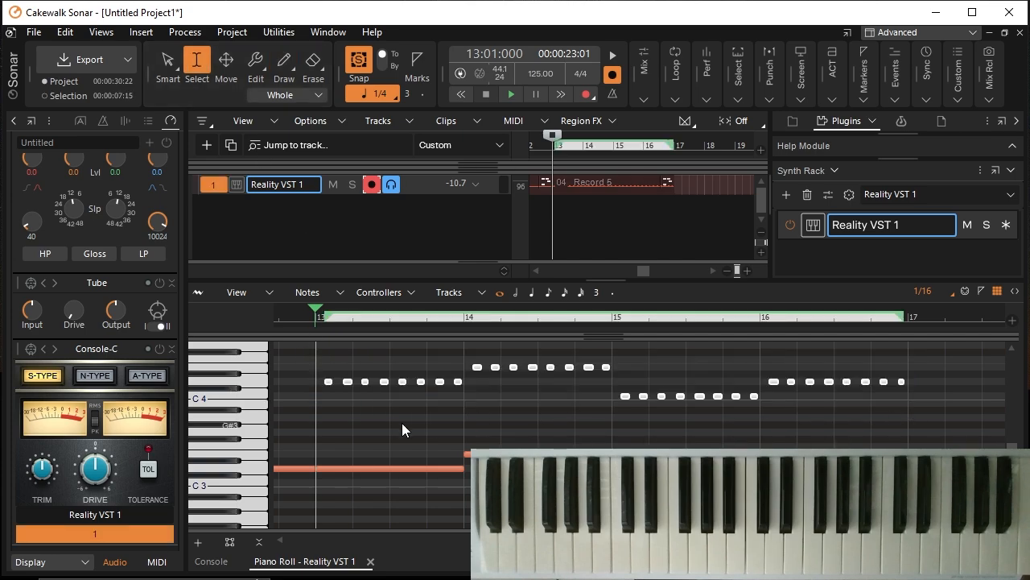
left_click(184, 32)
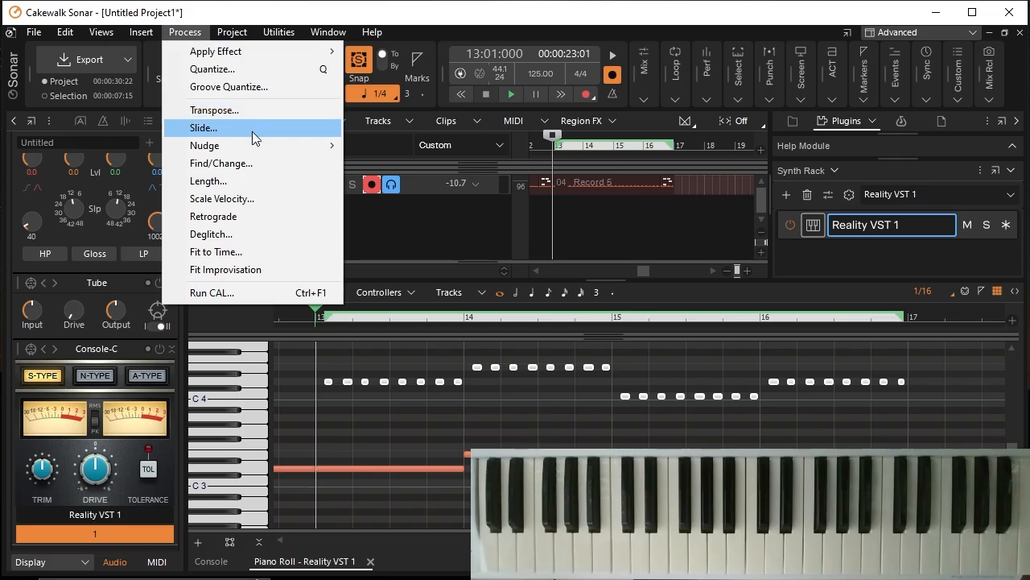
left_click(265, 180)
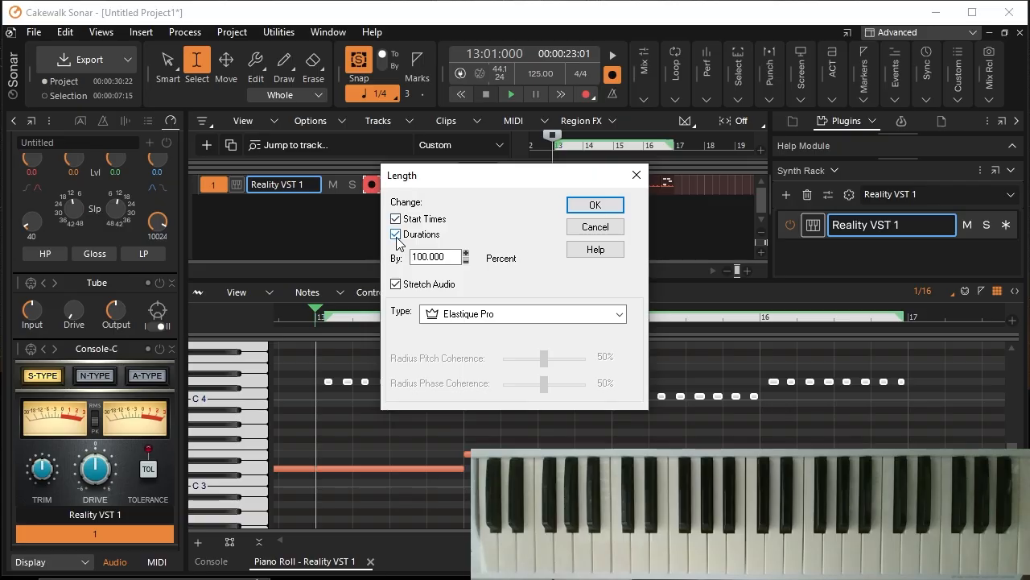
left_click(465, 252)
left_click(466, 252)
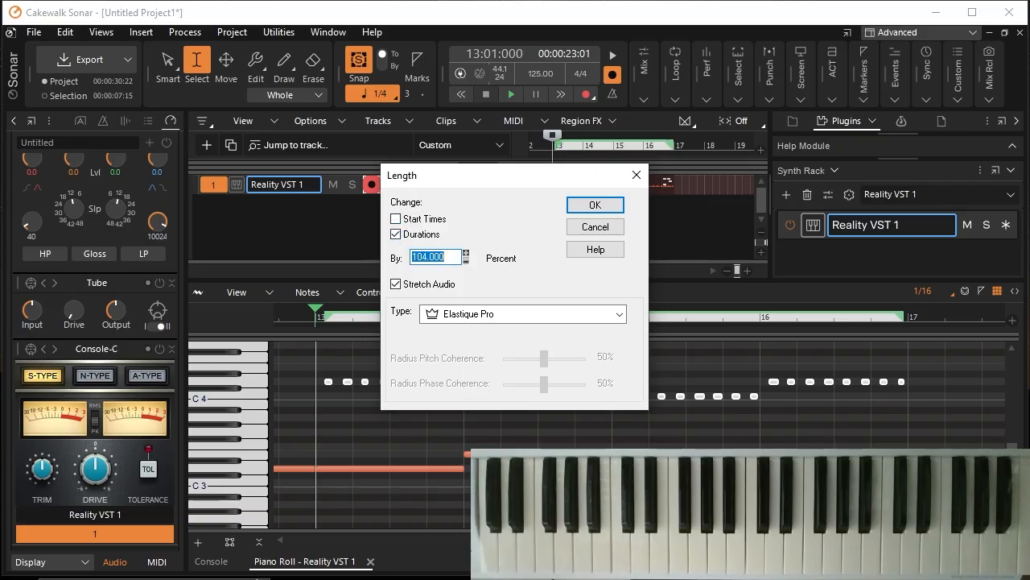
left_click(465, 252)
left_click(466, 252)
left_click(410, 285)
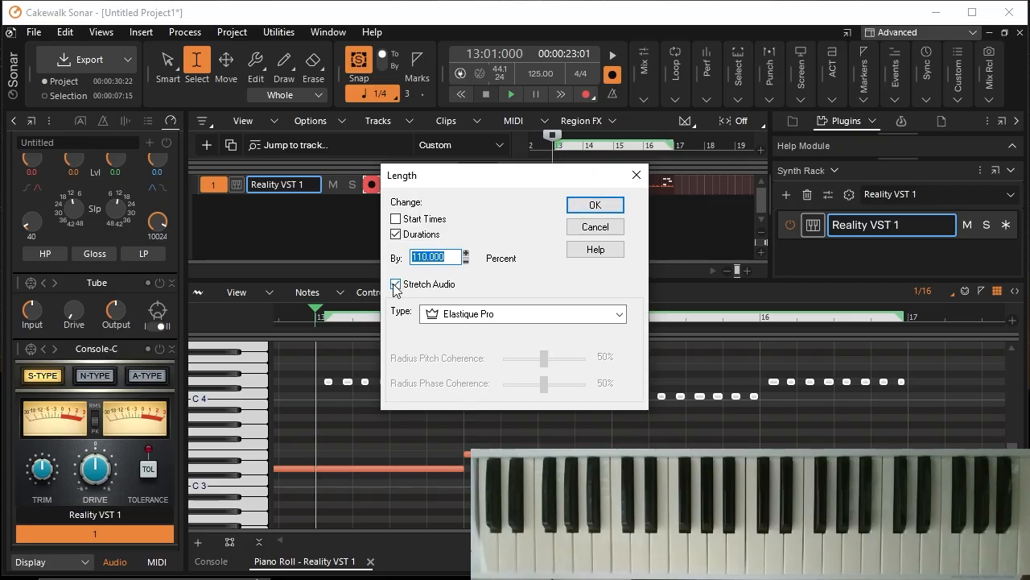
left_click(594, 210)
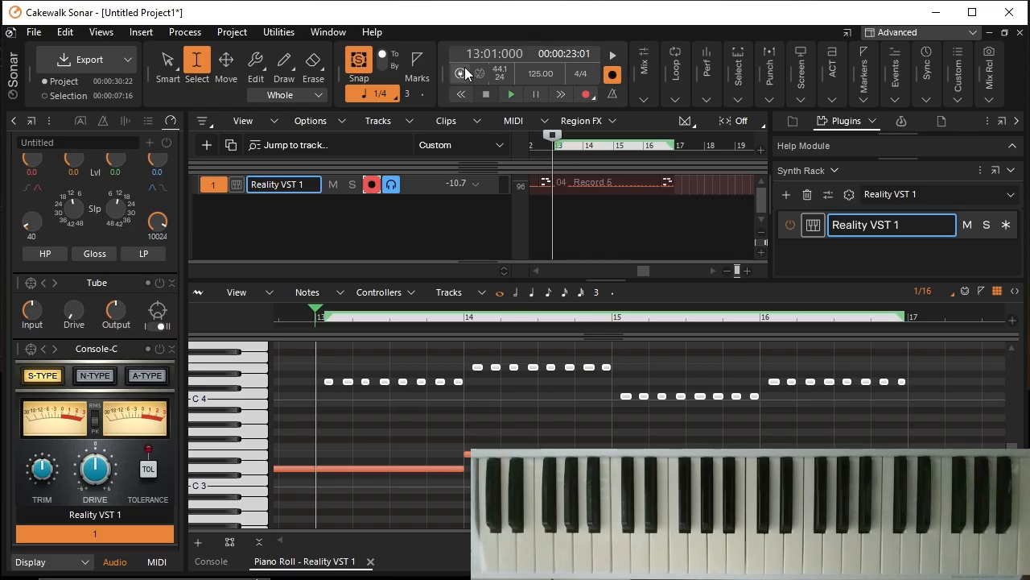
left_click(509, 95)
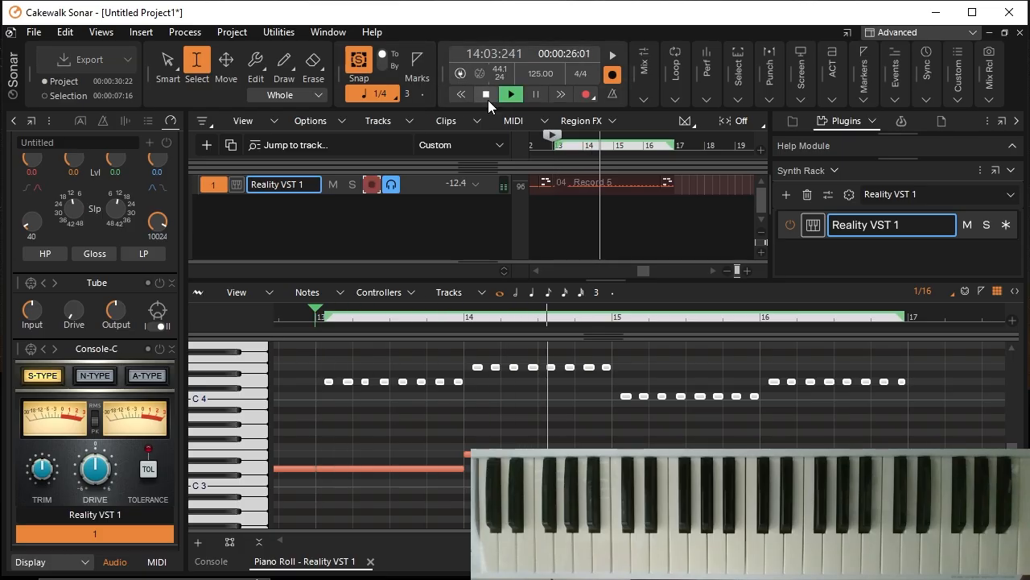
left_click(487, 100)
Step: Apply the 110 percent duration change once more to the selected upper-octave notes and play from measure 13
left_click(185, 33)
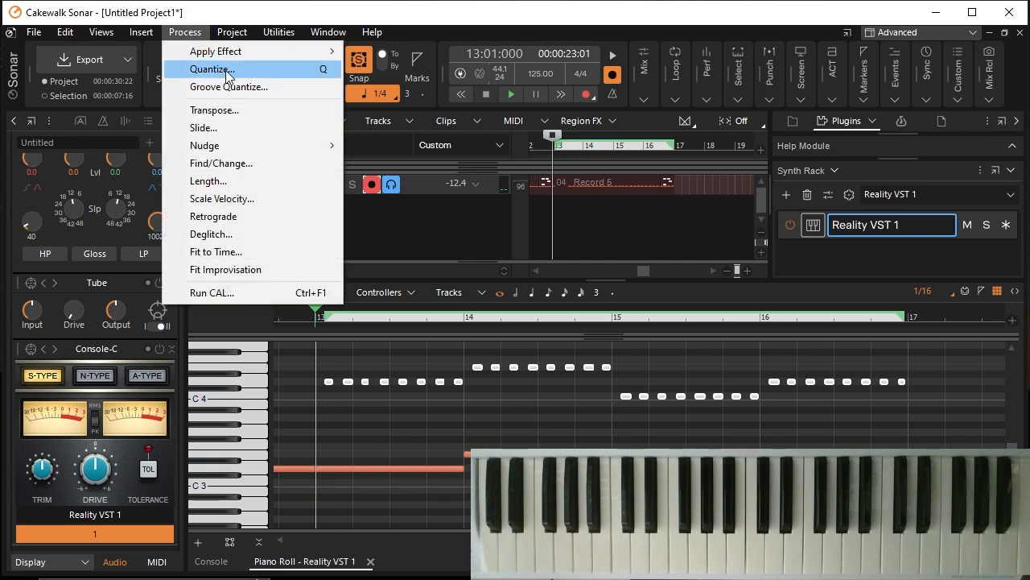
left_click(250, 181)
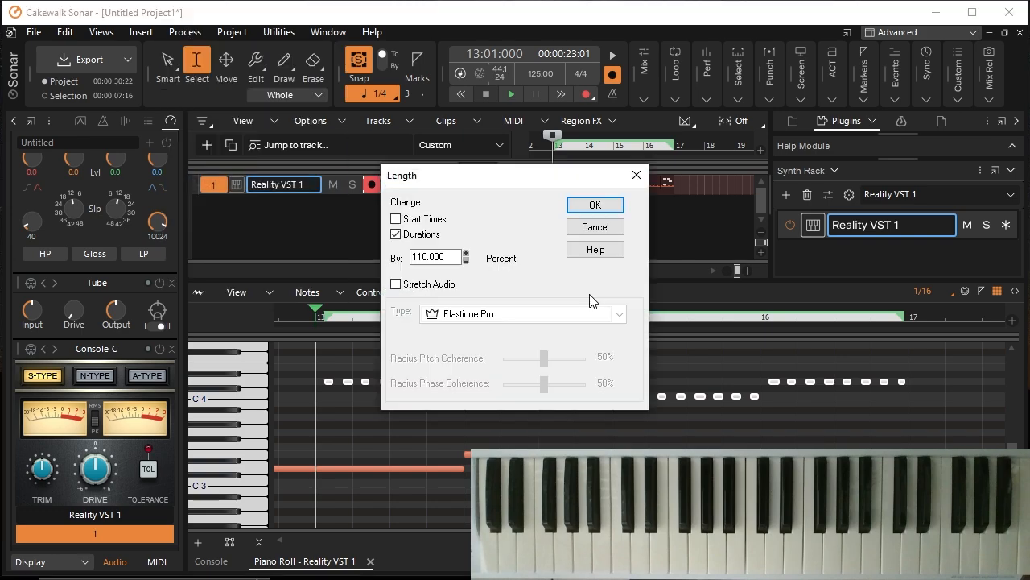
left_click(597, 209)
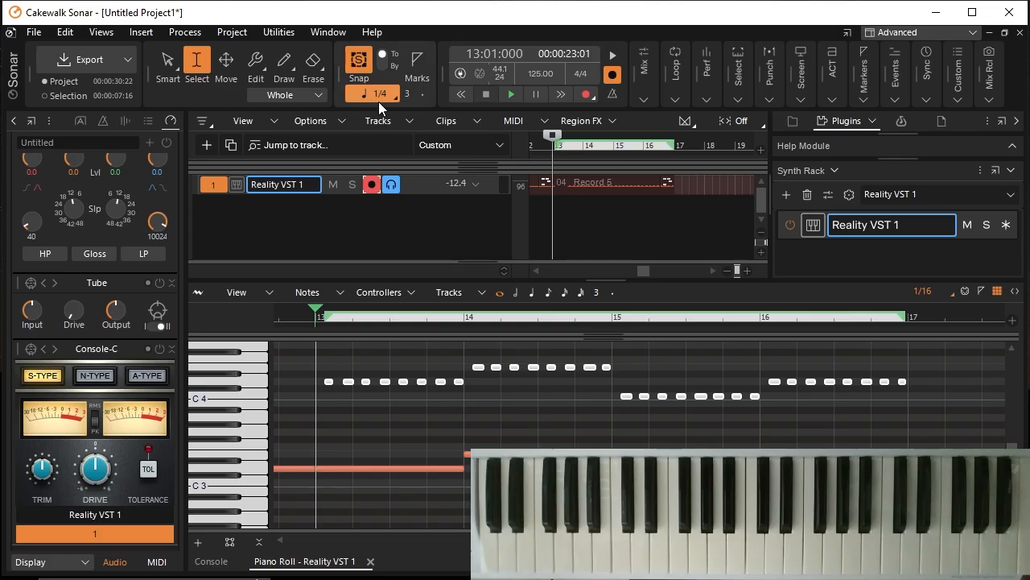
left_click(509, 95)
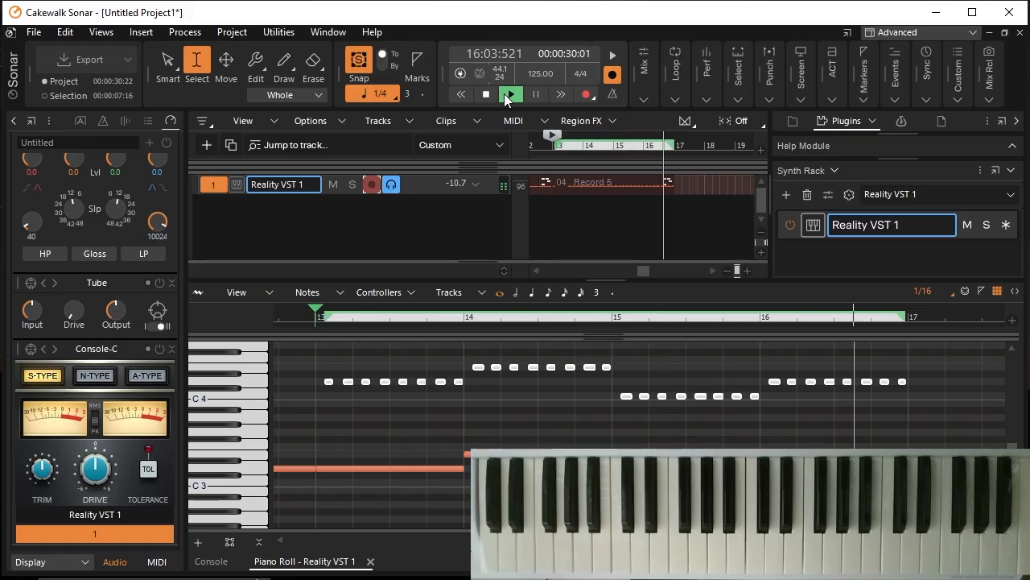
Step: Stop playback, deselect the upper-octave notes, and return the playhead to the start of the project
left_click(502, 94)
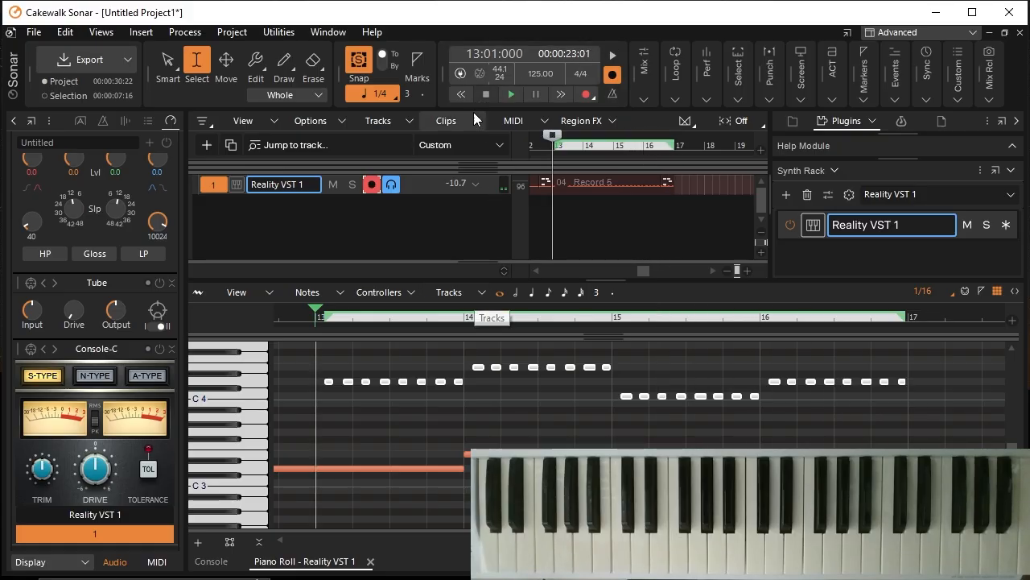
left_click(520, 409)
scroll(564, 151, "left", 5)
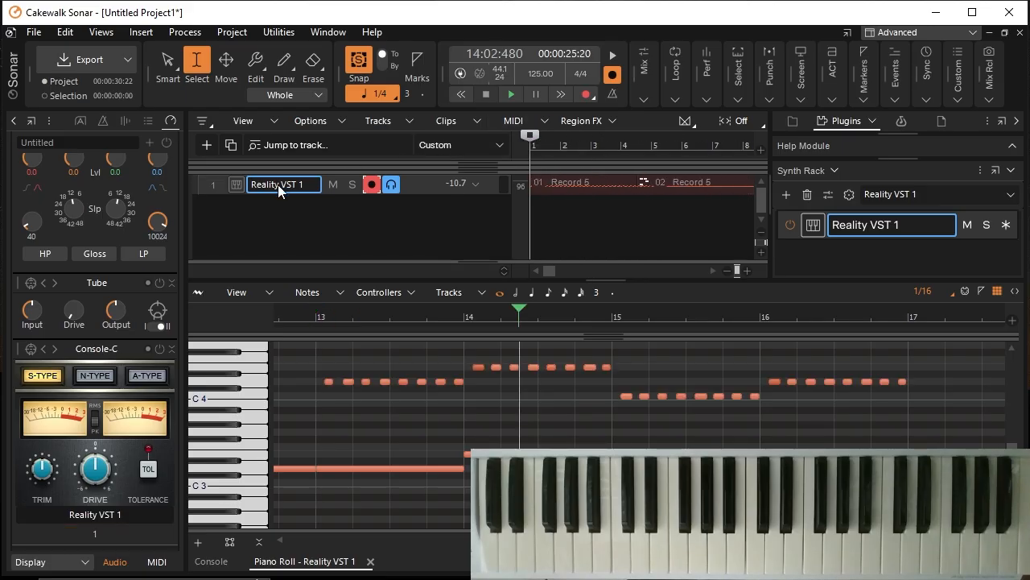
key("w")
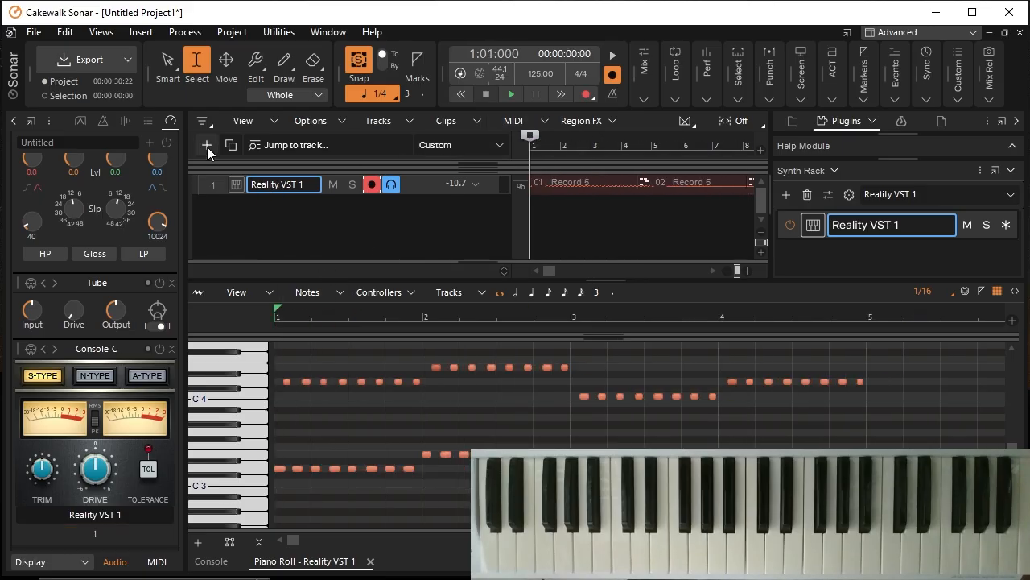
Step: Disarm the Reality VST 1 track and rename it "Bass Lead"
left_click(373, 185)
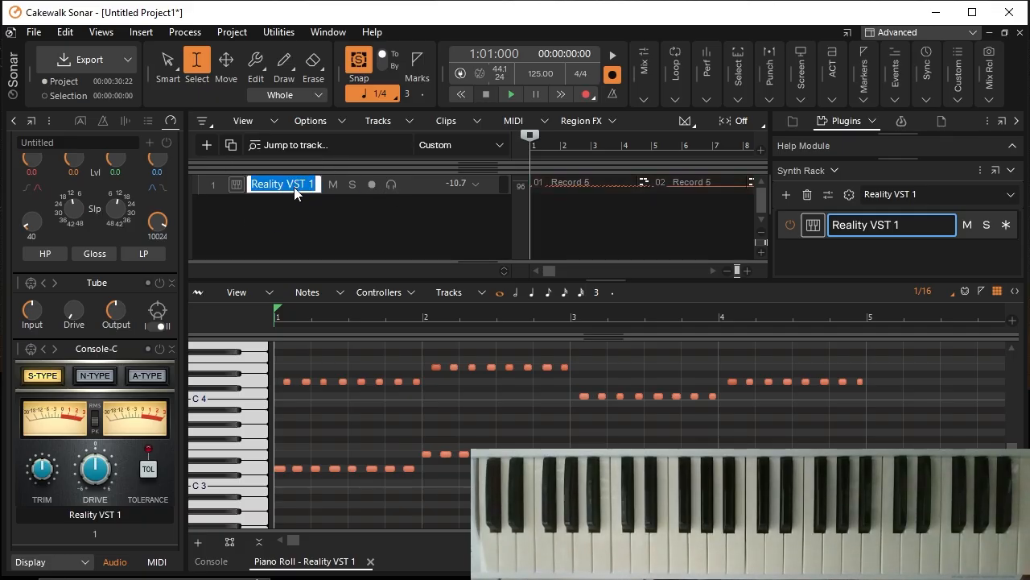
type("Bass")
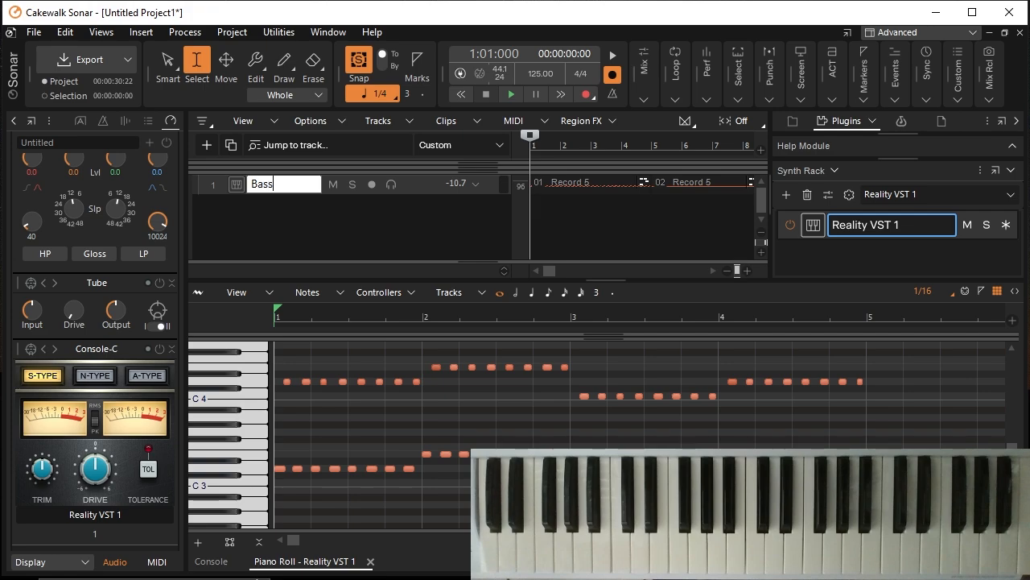
type(" Lead")
key("Return")
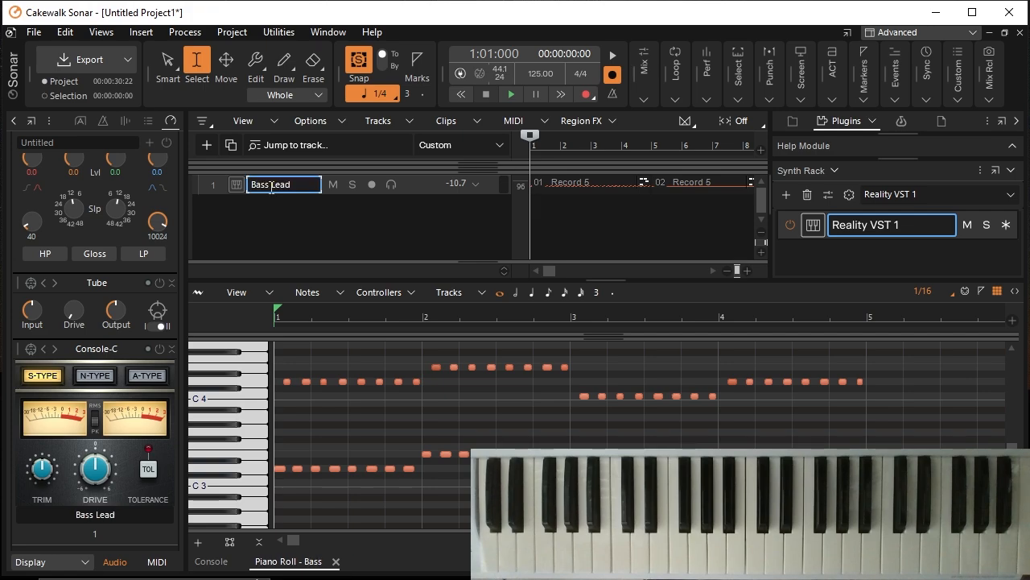
Step: Add a second Reality VST instrument track and load its GM Standard Drum Kit preset, closing the plugin window
left_click(207, 146)
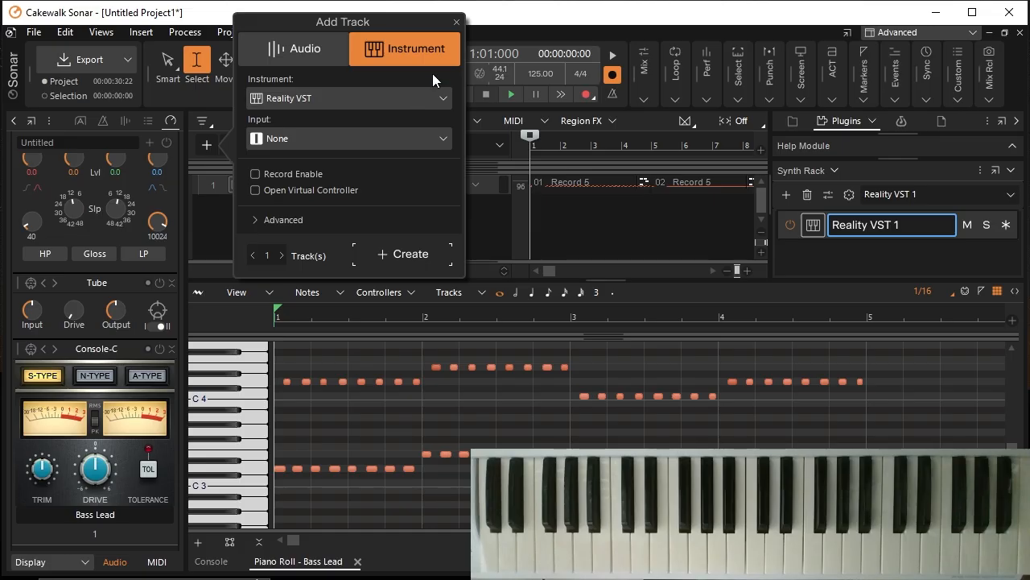
left_click(414, 253)
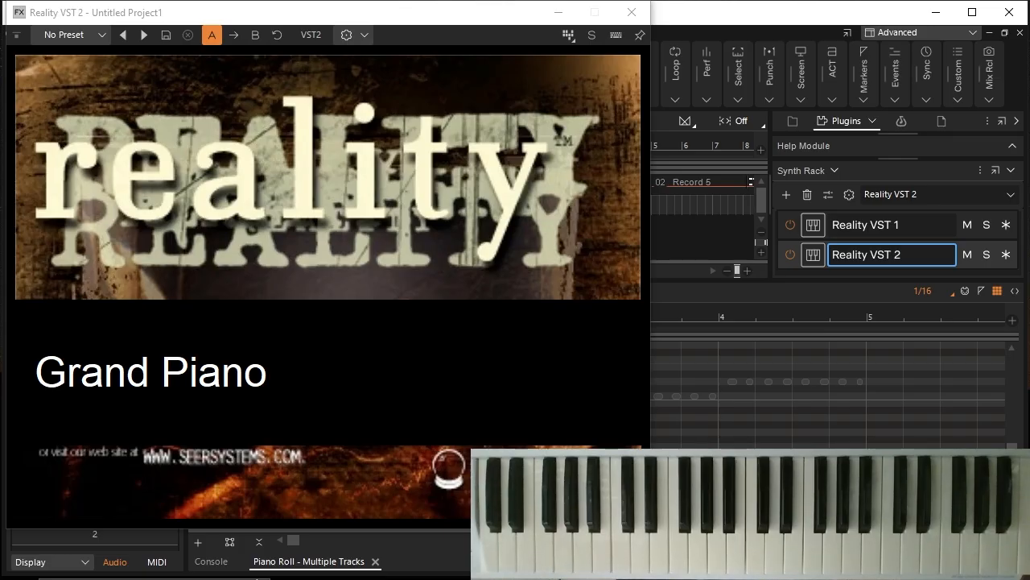
left_click(98, 36)
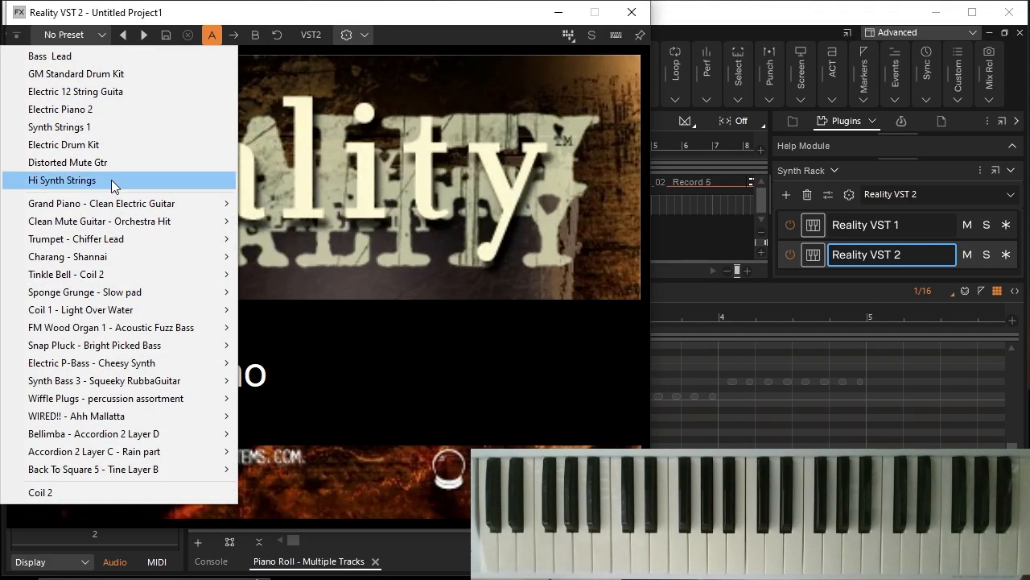
mouse_move(81, 276)
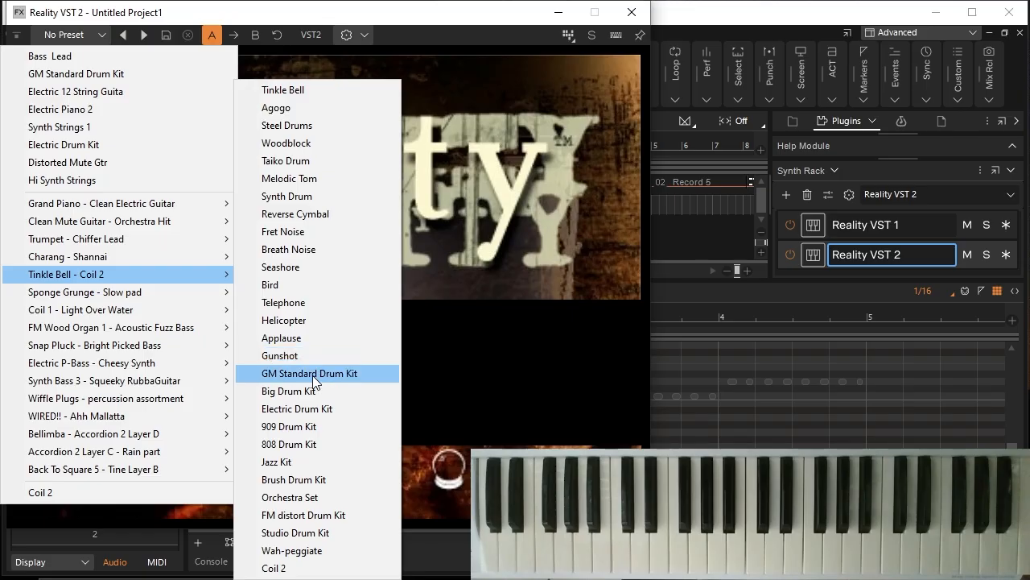
left_click(331, 374)
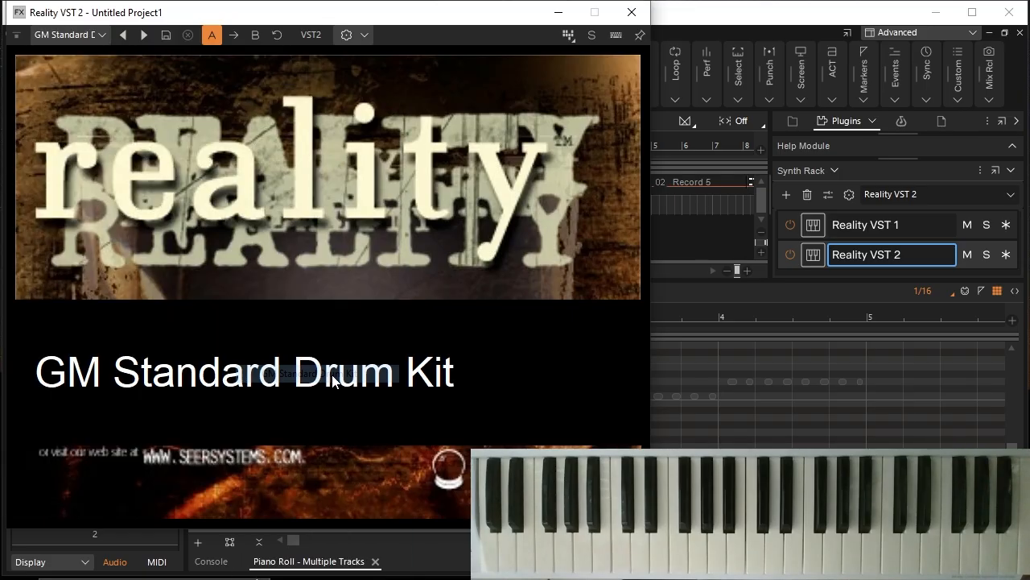
left_click(632, 13)
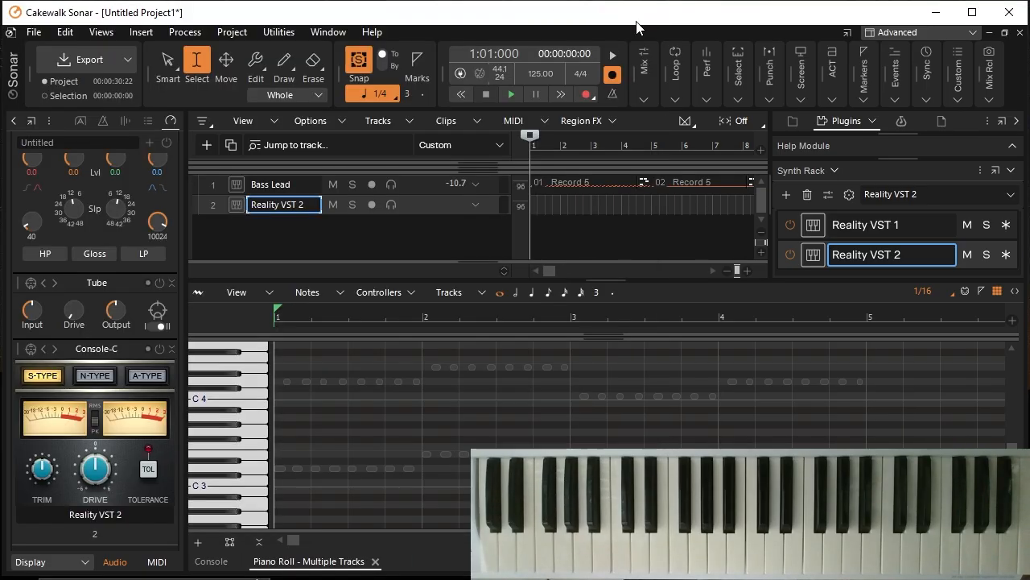
Step: Arm the Reality VST 2 track, record a drum part alongside the bass line through measure 16, and disarm the track
left_click(375, 206)
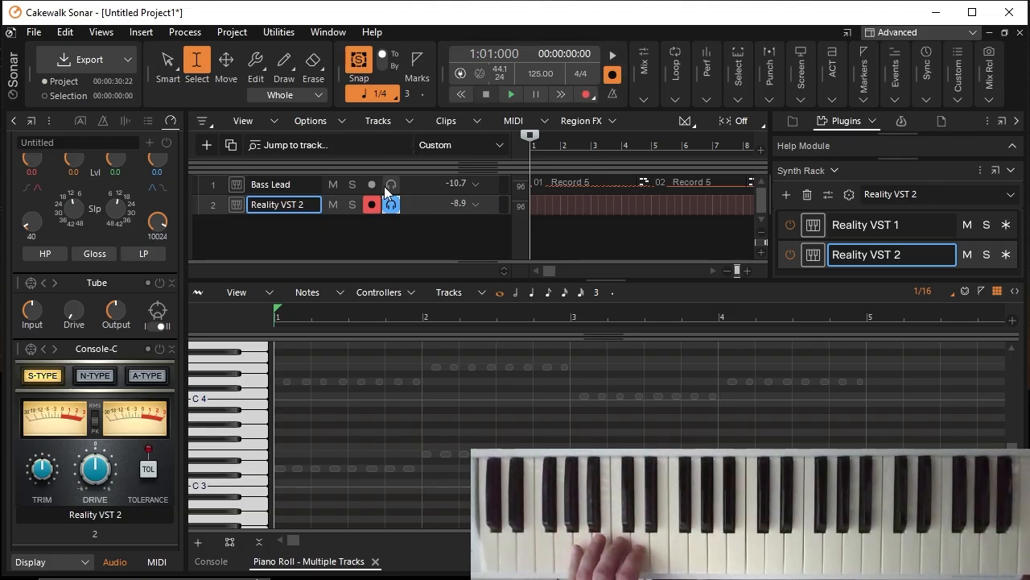
left_click(585, 95)
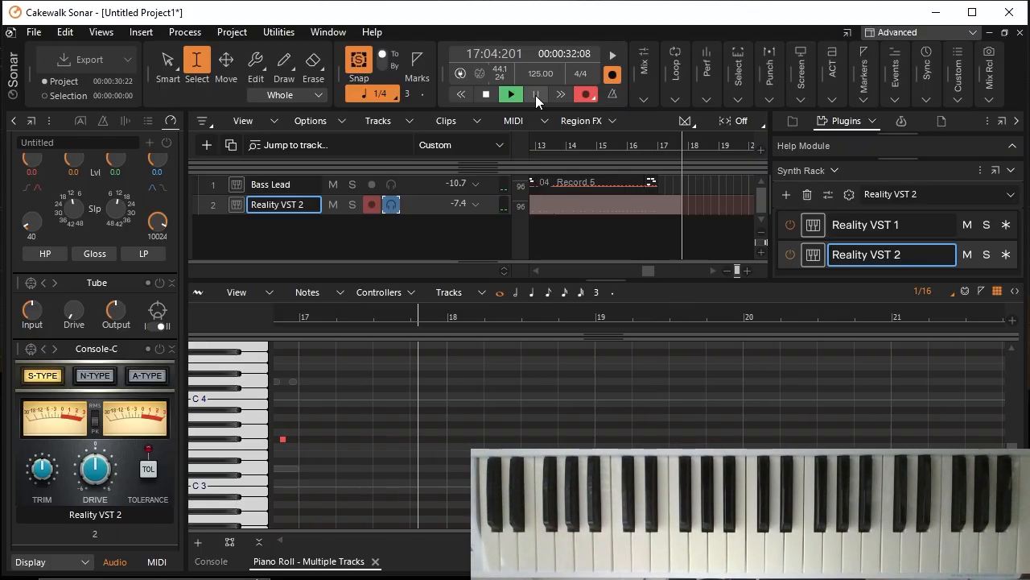
left_click(485, 94)
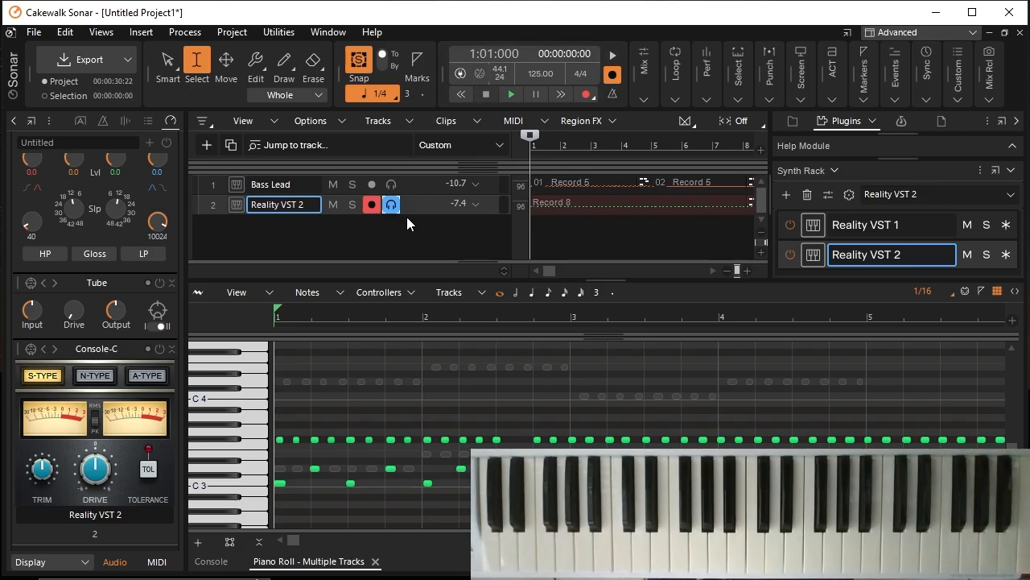
left_click(372, 205)
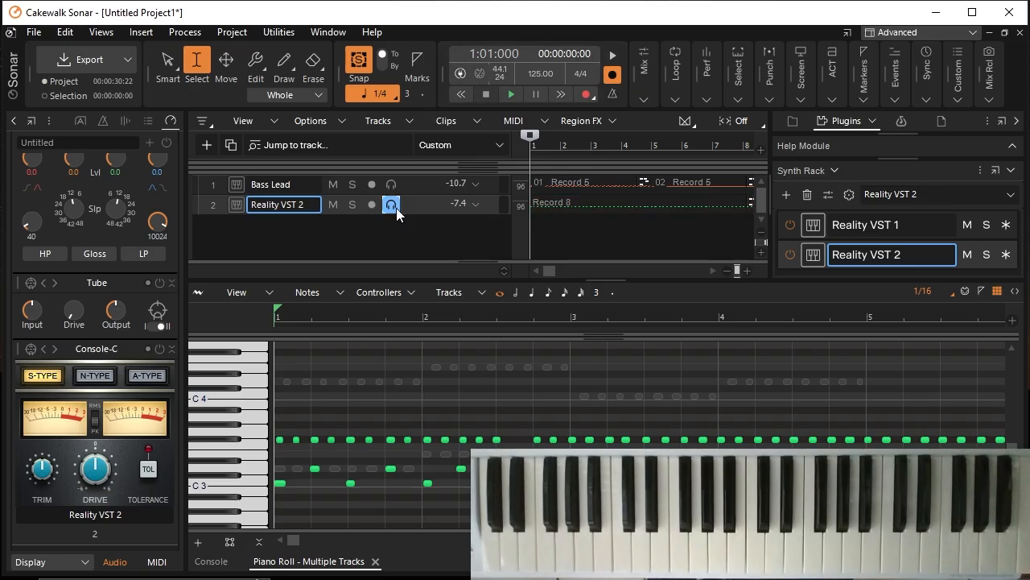
Step: Play both tracks from the start and try drawing an F#3 note into the measure 13 gap, undoing it before stopping playback
left_click(510, 97)
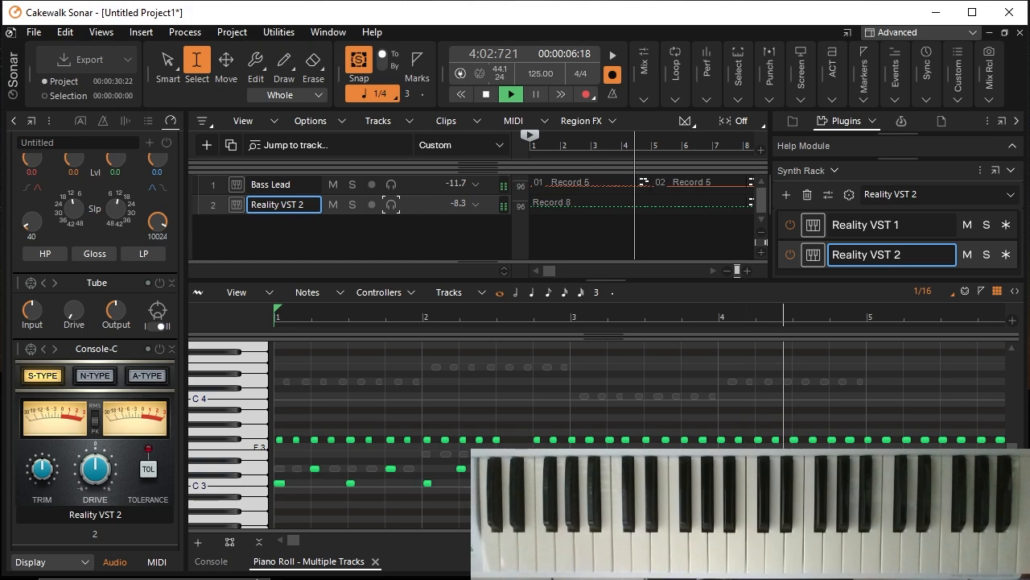
left_click(289, 73)
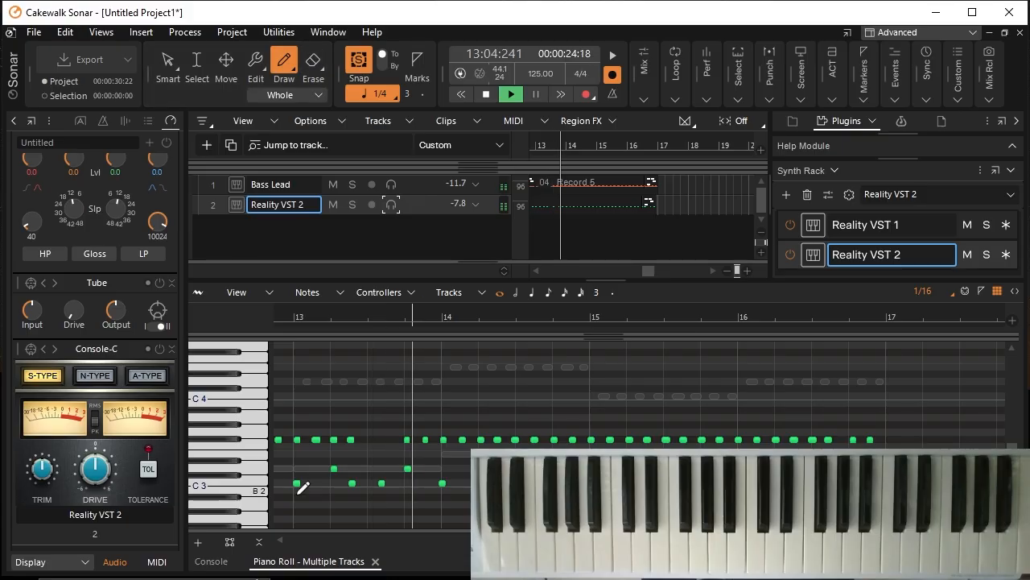
left_click(372, 439)
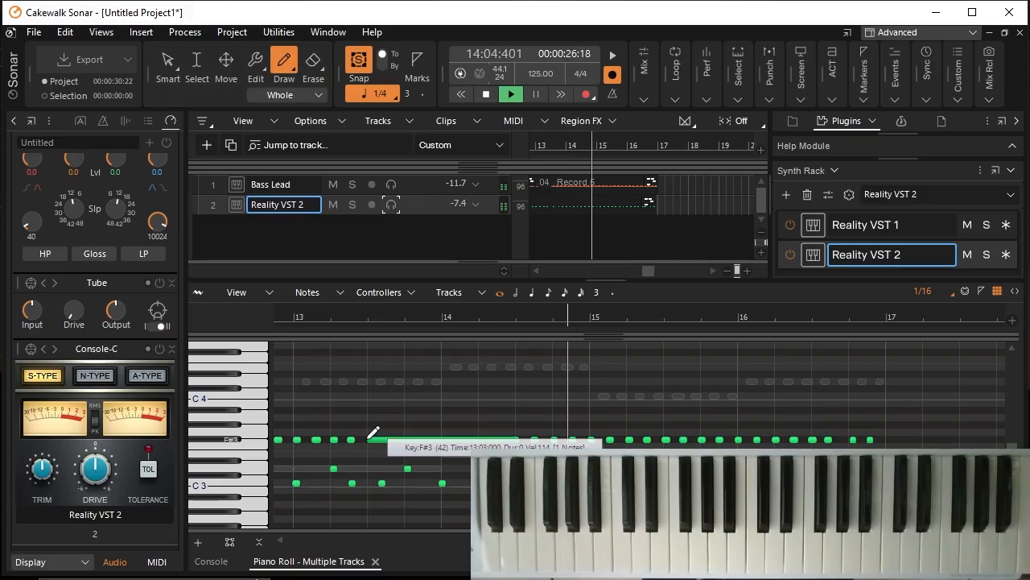
key("ctrl+z")
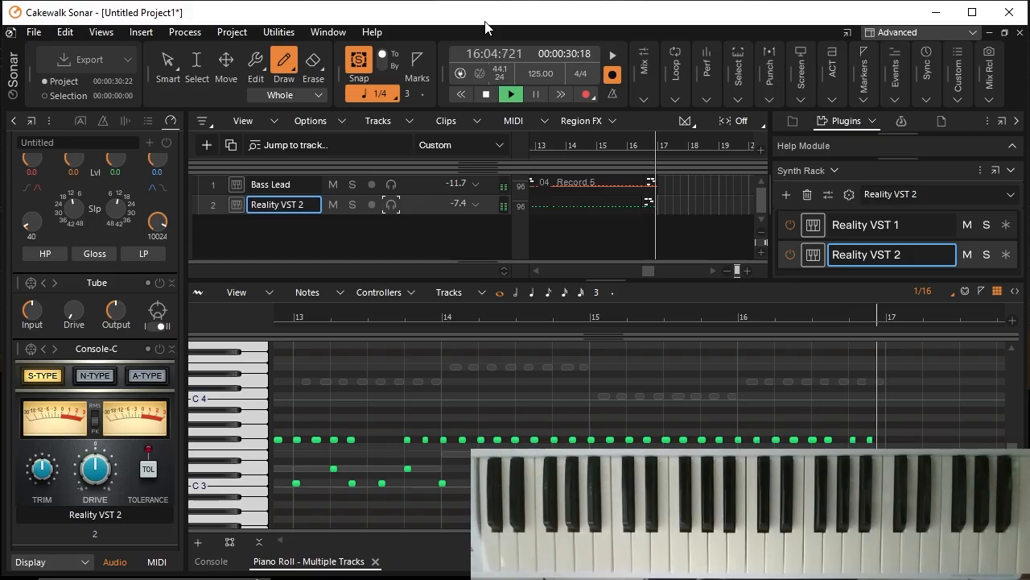
left_click(486, 94)
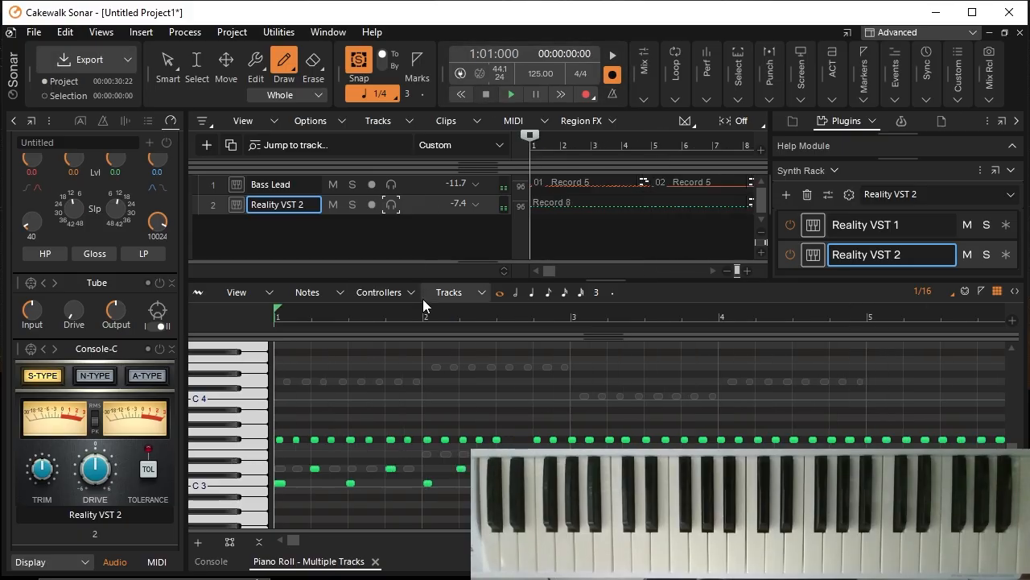
Step: Draw the missing F#3 hi-hat notes in measures 2 and 13, using the 192-tick length of an existing hi-hat note
left_click(165, 62)
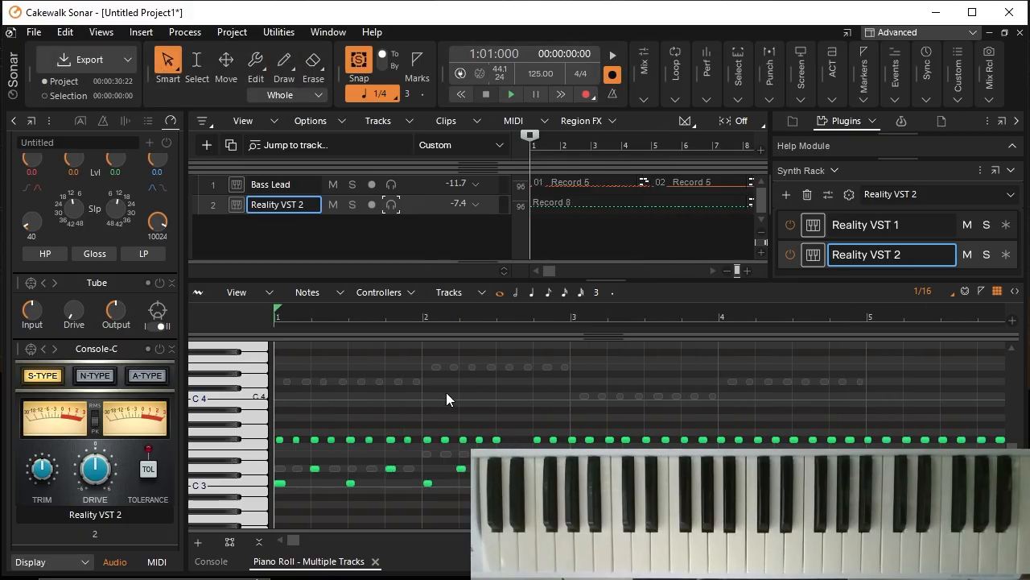
left_click(495, 440)
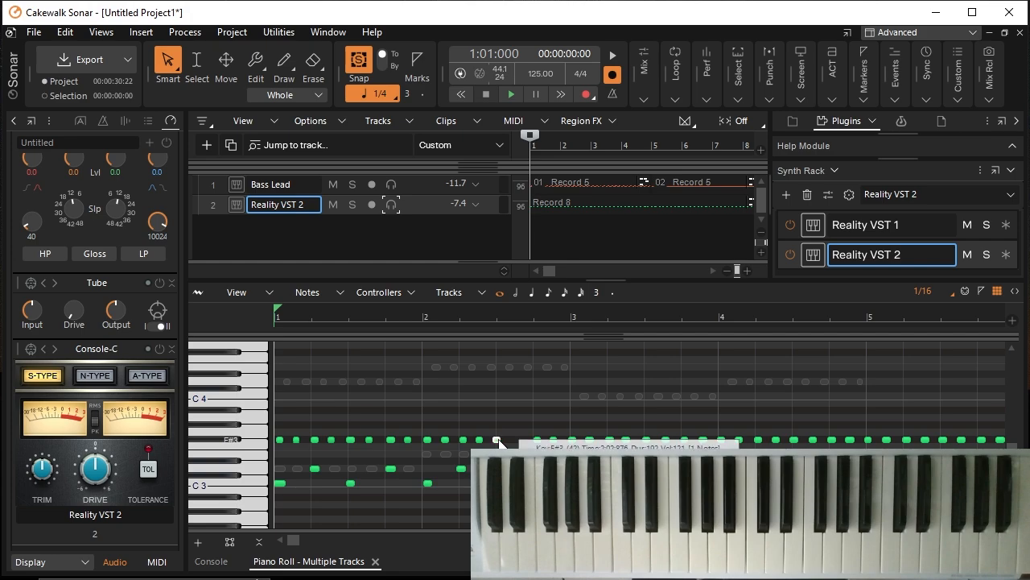
left_click(284, 62)
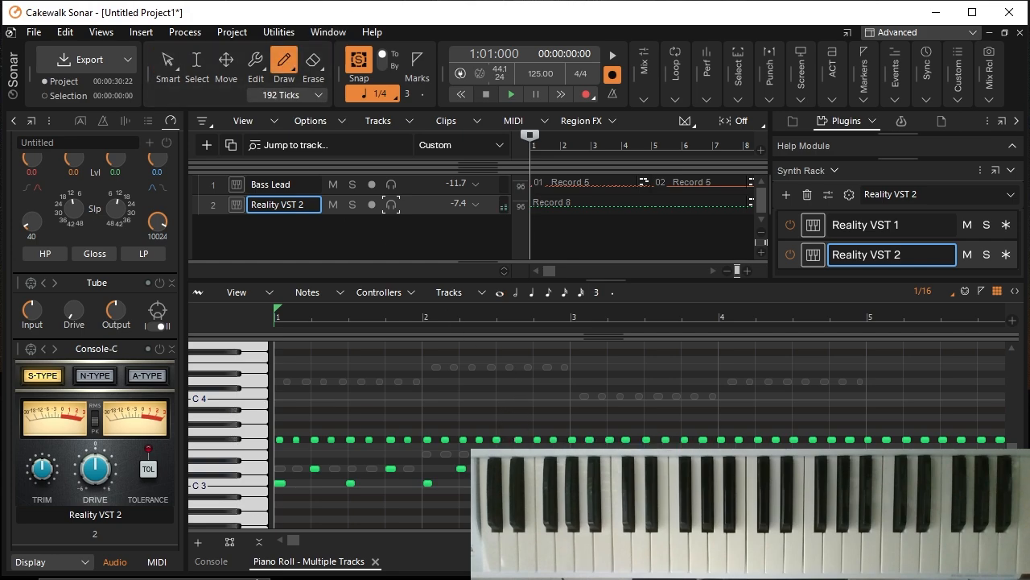
left_click_drag(291, 546, 611, 543)
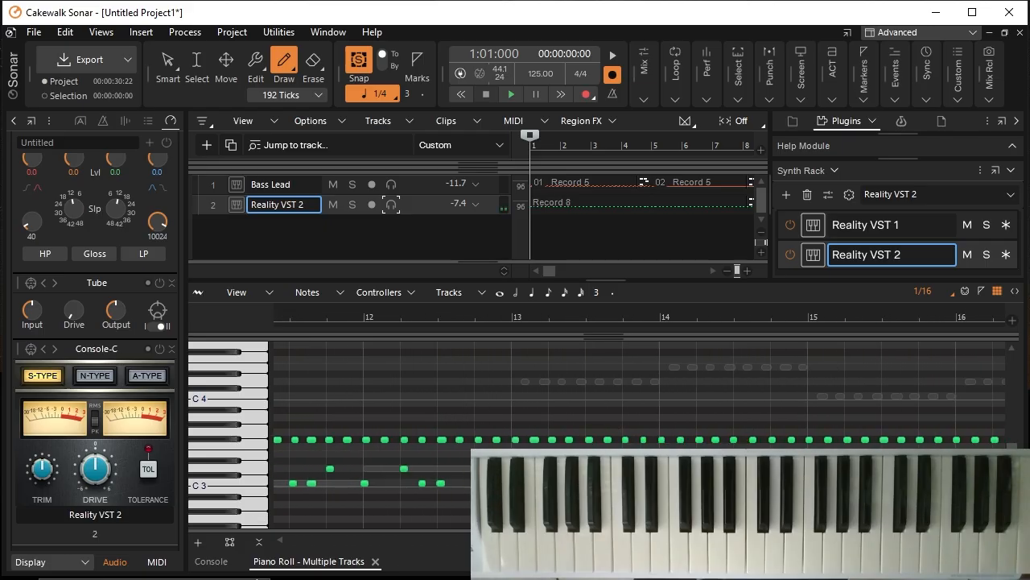
Step: Move the F#3 hi-hat note after beat 3 of measure 16 slightly later to even out the spacing
left_click_drag(595, 542, 656, 543)
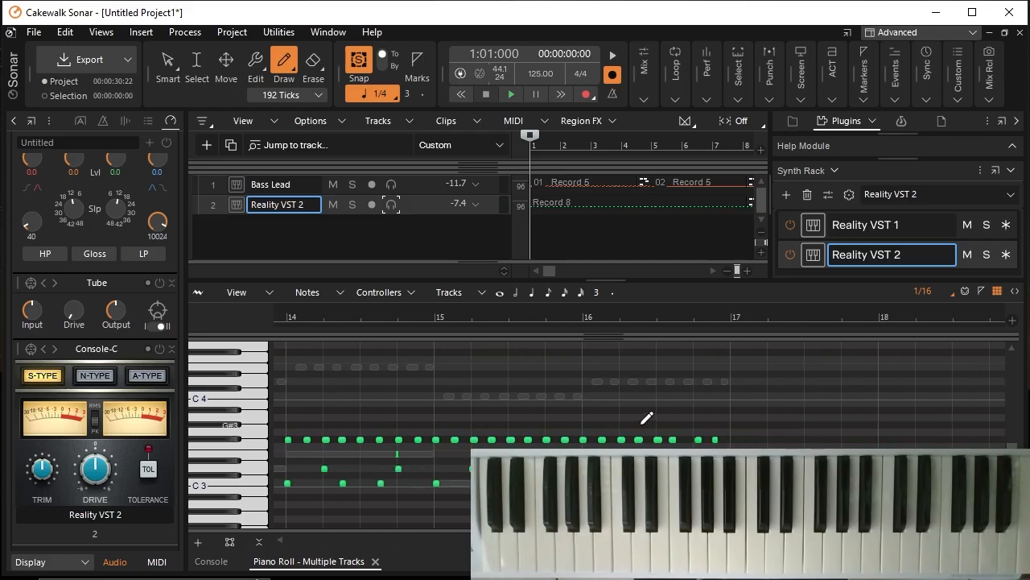
left_click(235, 61)
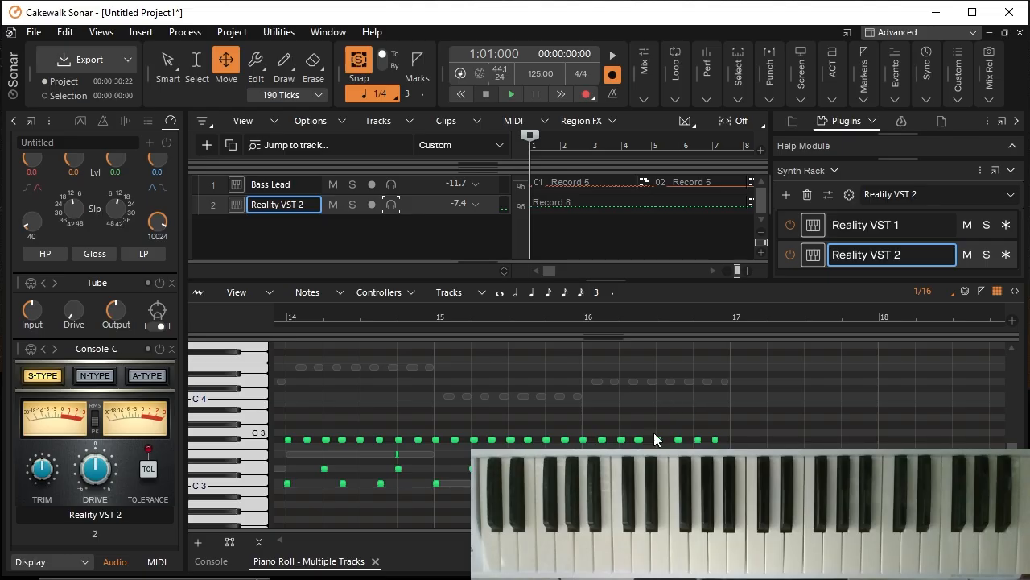
left_click(658, 438)
Step: Play the bass and corrected drum tracks together from the start through measure 16, and stop playback
left_click(464, 96)
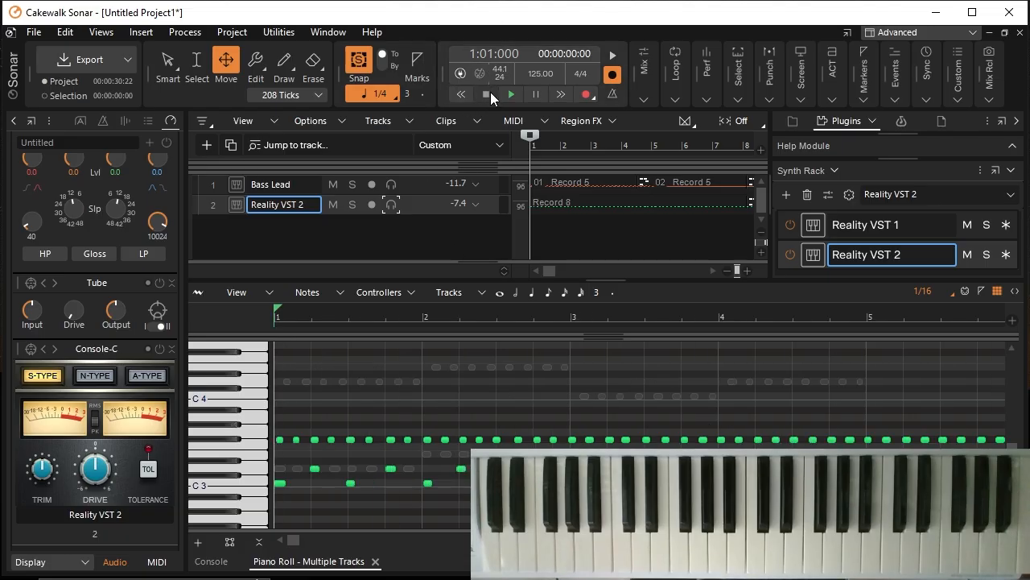
left_click(511, 95)
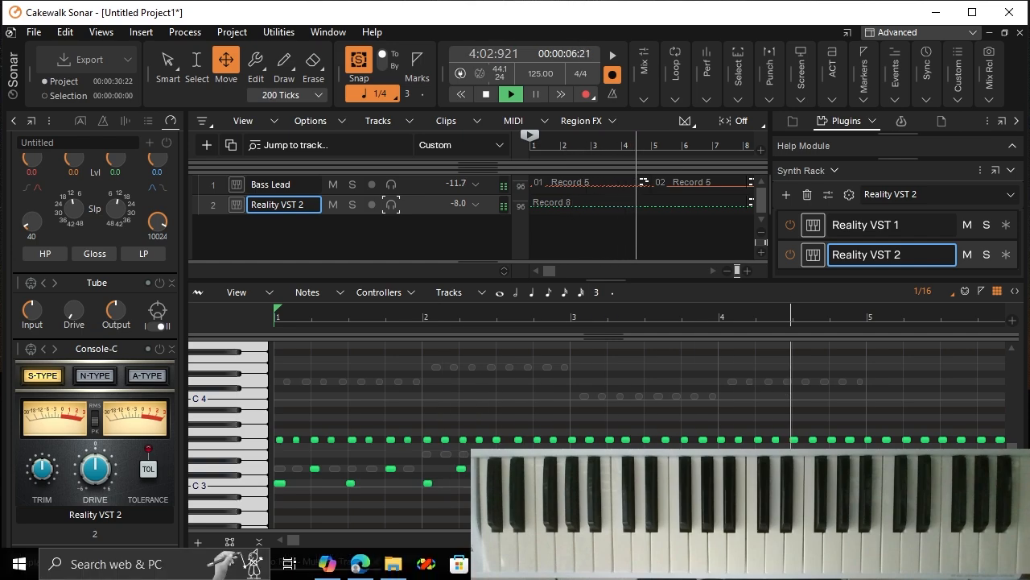
mouse_move(622, 564)
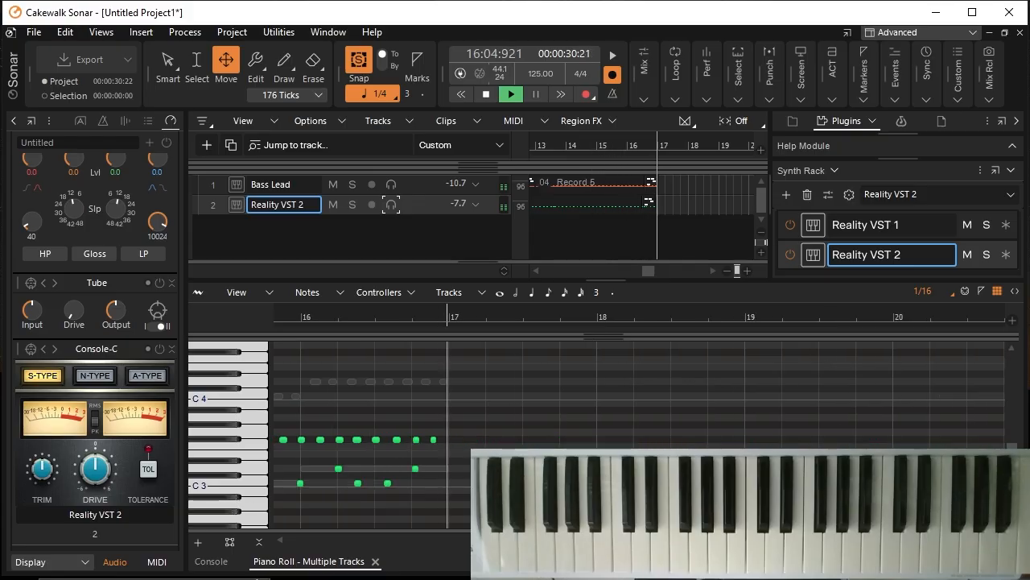
left_click(486, 95)
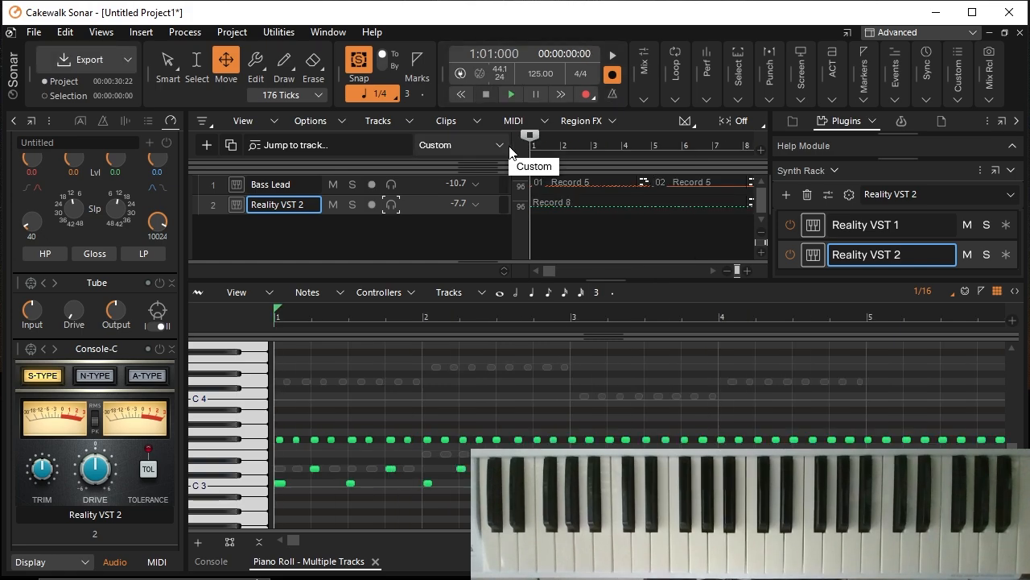
Step: Rename the Reality VST 2 track as "GM Drumkit"
left_click(572, 440)
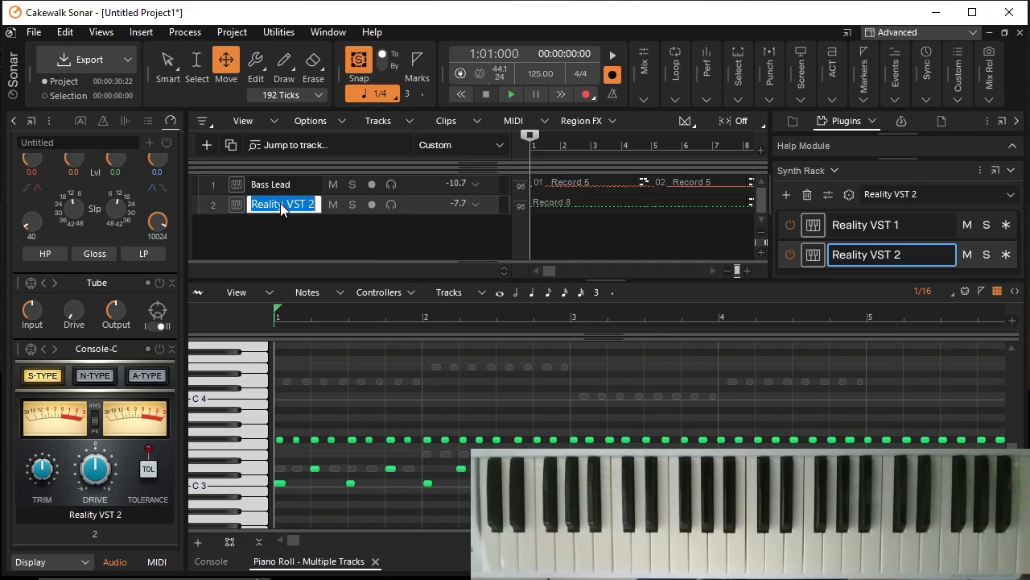
type("GM Drumkit")
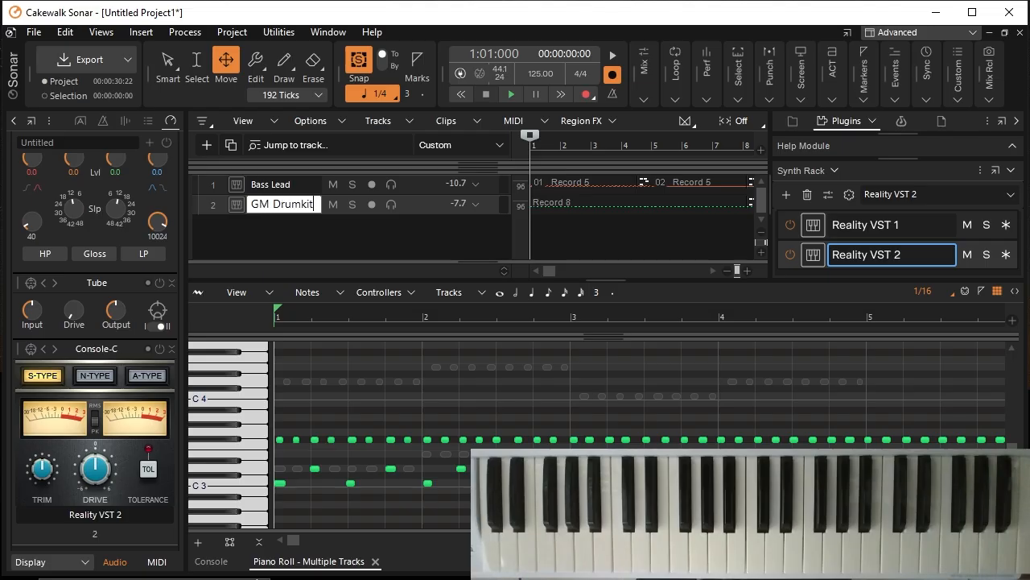
key("Return")
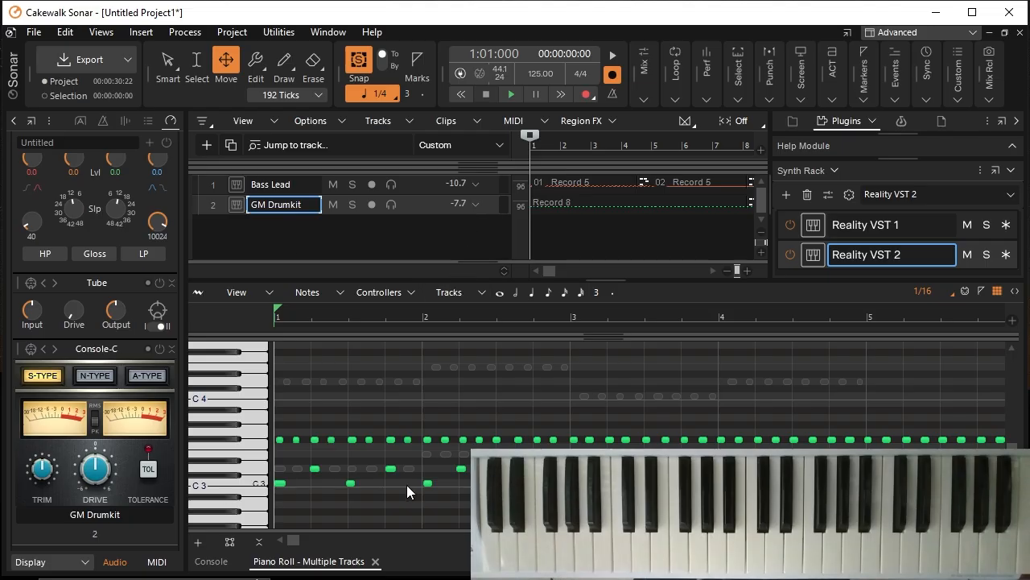
Step: Add a third Reality VST instrument track and load the Synth Strings 1 preset
left_click(208, 145)
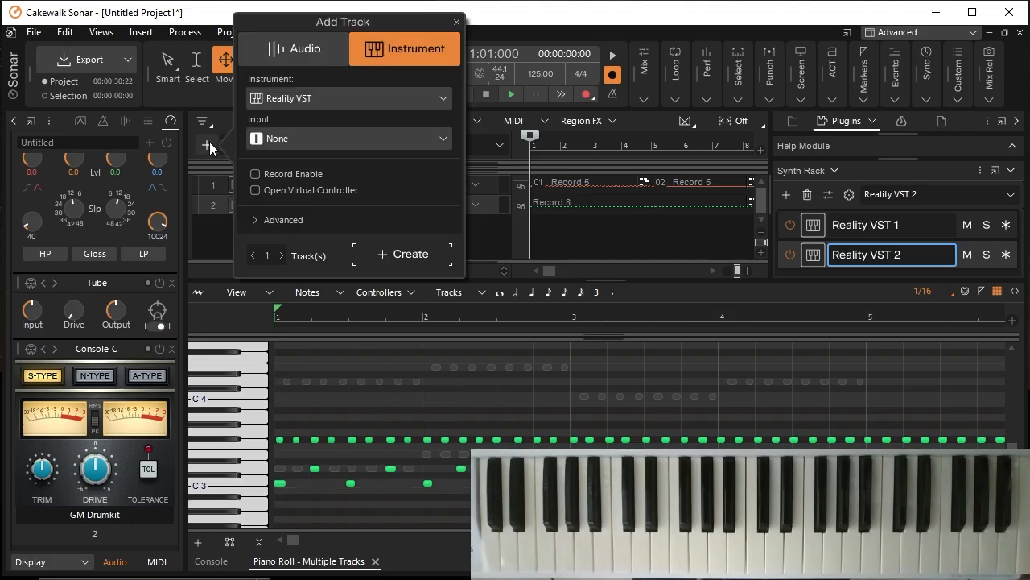
left_click(346, 99)
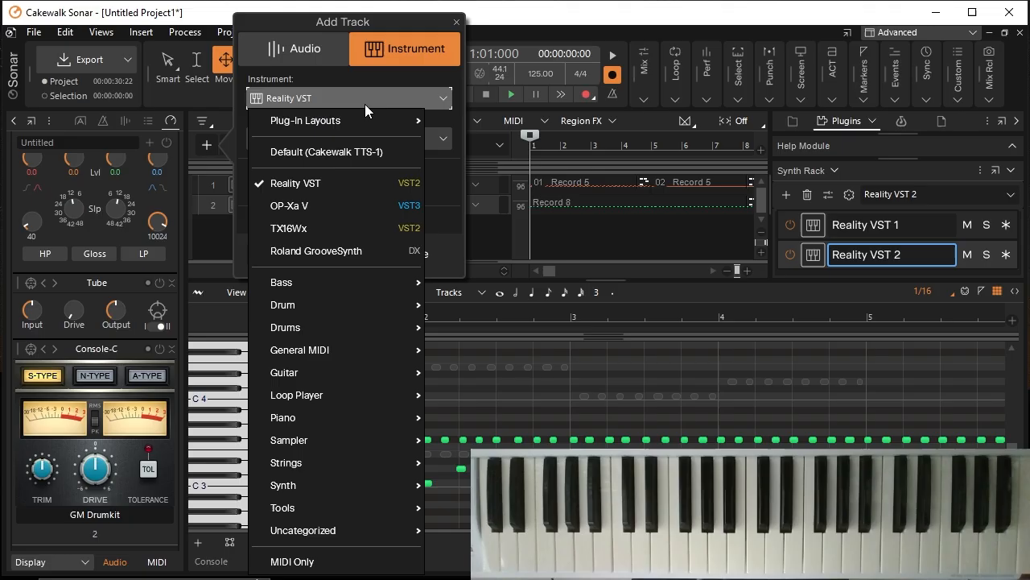
left_click(351, 183)
left_click(414, 257)
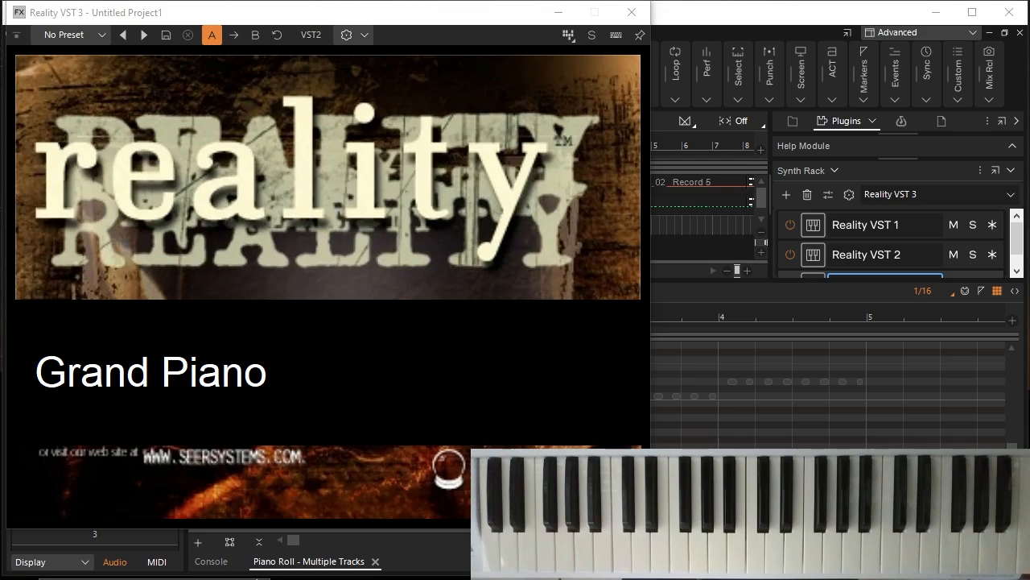
left_click(93, 35)
mouse_move(160, 222)
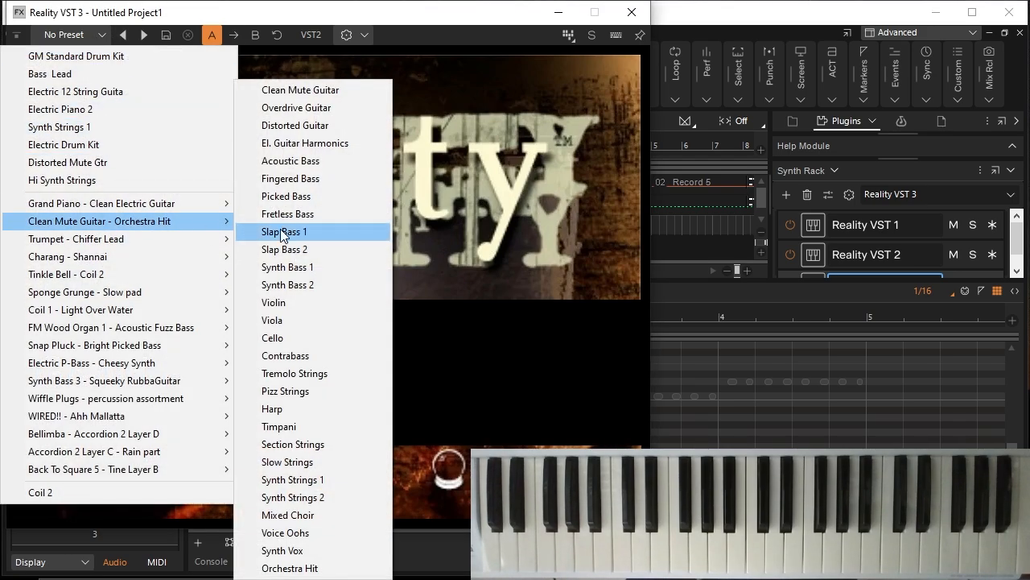
left_click(305, 481)
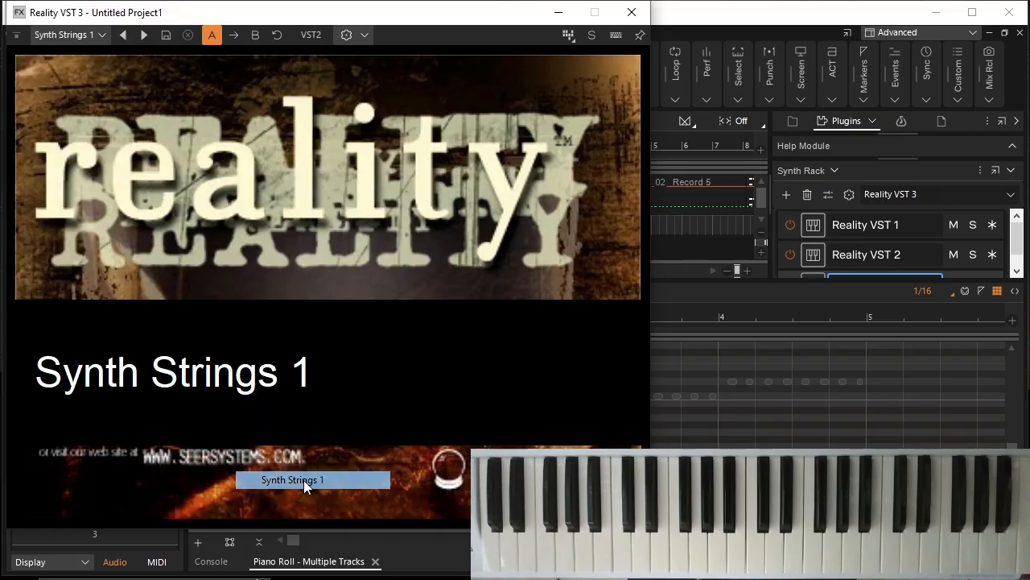
left_click(636, 20)
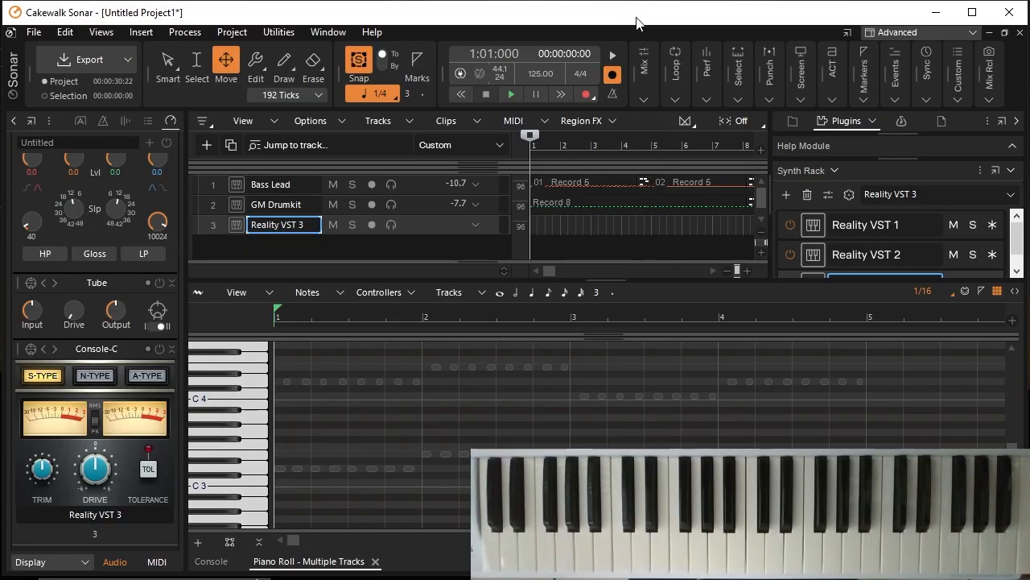
Step: Arm the Reality VST 3 track, record a sustained strings part from measure 1 through measure 16, and disarm the track
left_click(373, 226)
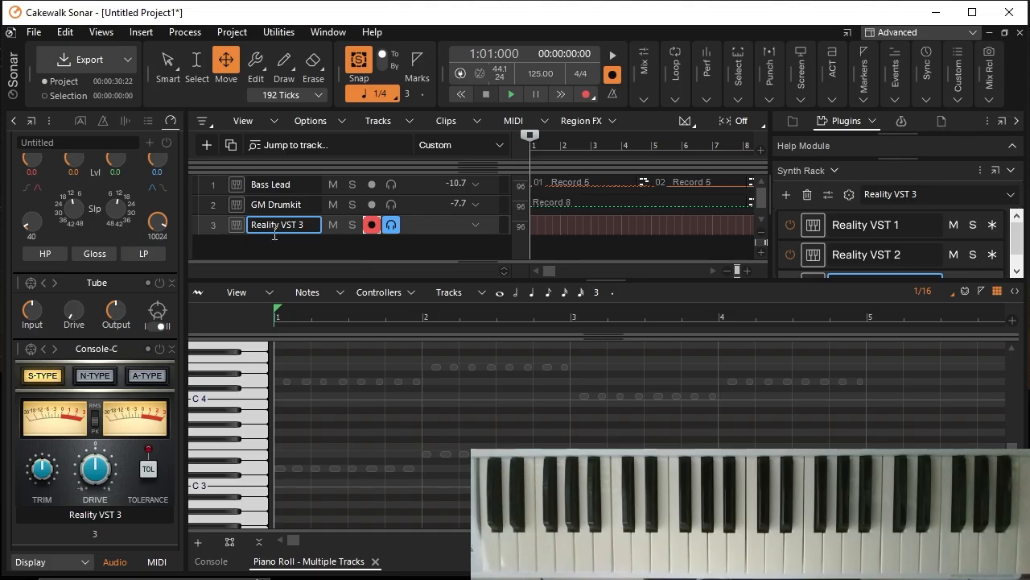
left_click(218, 221)
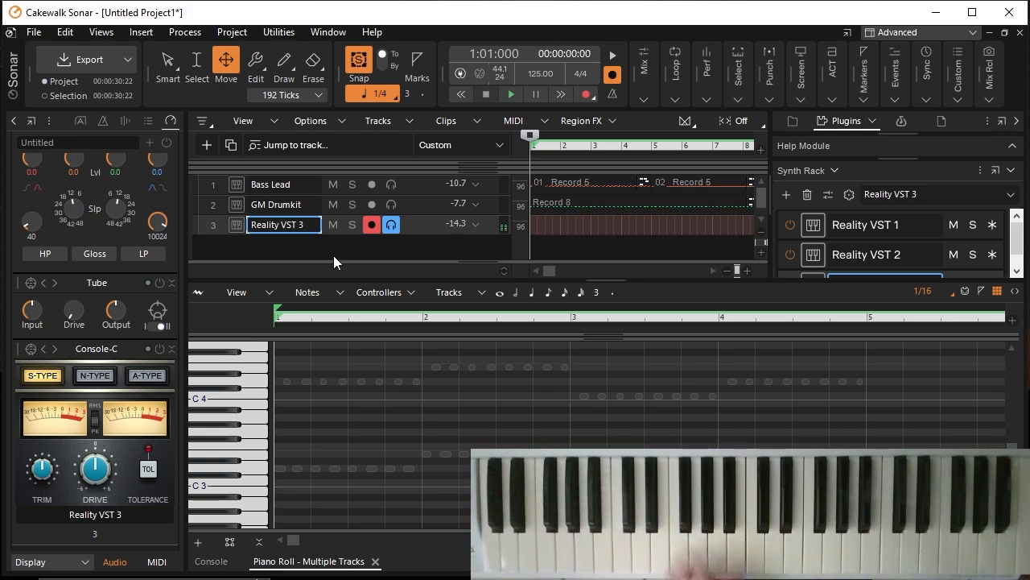
left_click(585, 94)
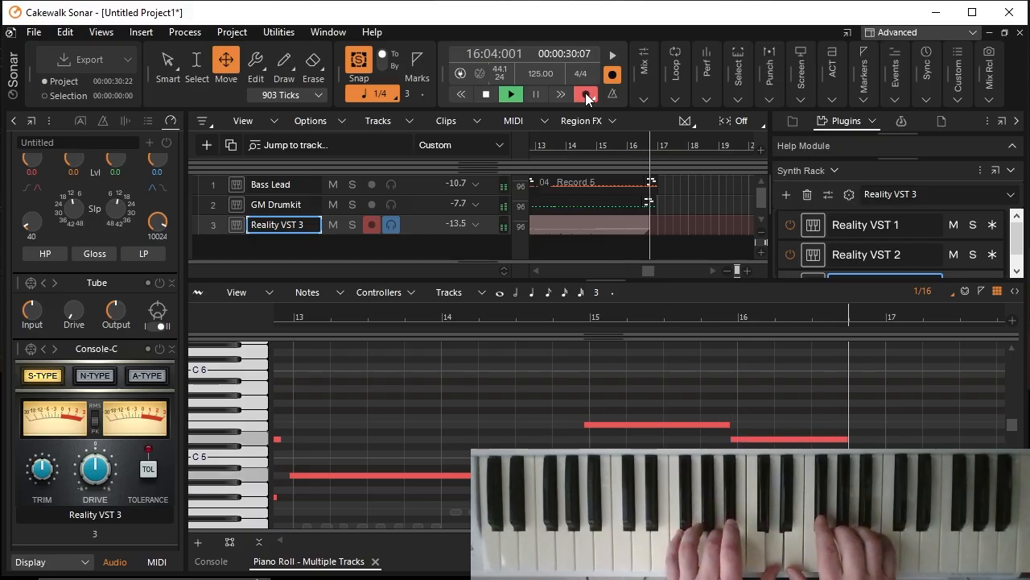
left_click(486, 94)
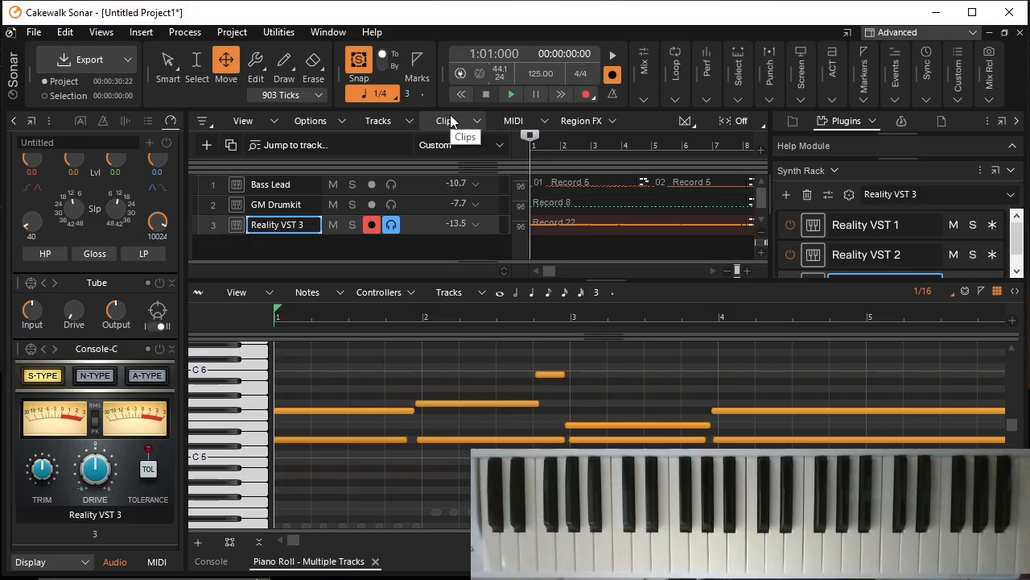
left_click(372, 225)
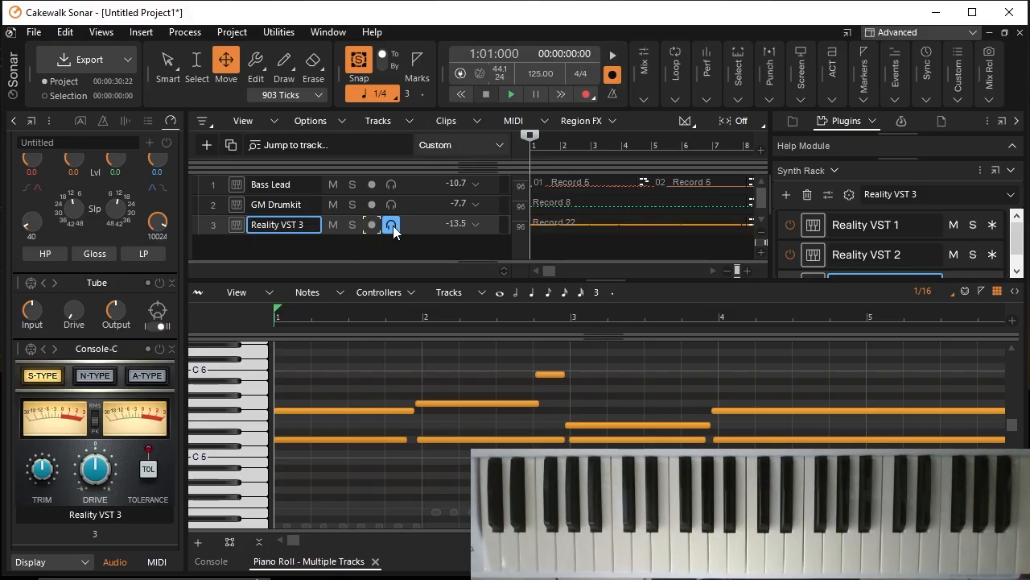
Step: Play the arrangement through measure 16 while moving the early strings notes at measure 2 slightly later onto the bar line
left_click(513, 96)
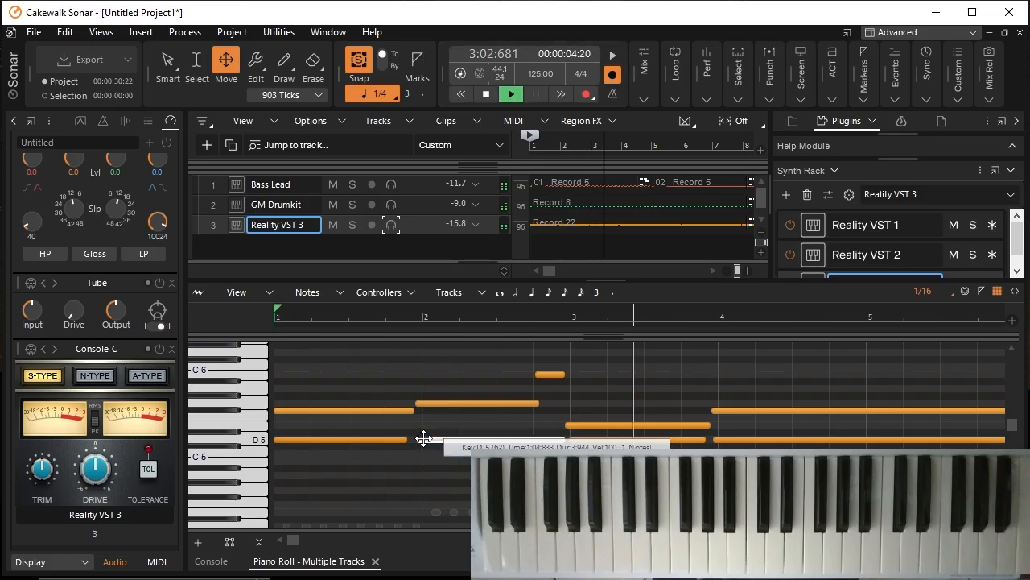
left_click_drag(422, 404, 428, 403)
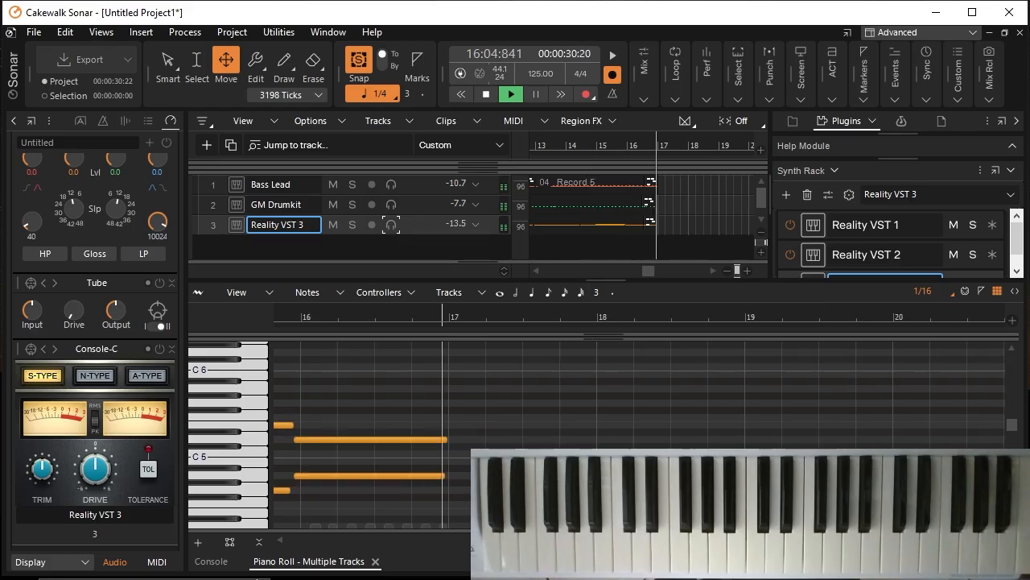
left_click(486, 94)
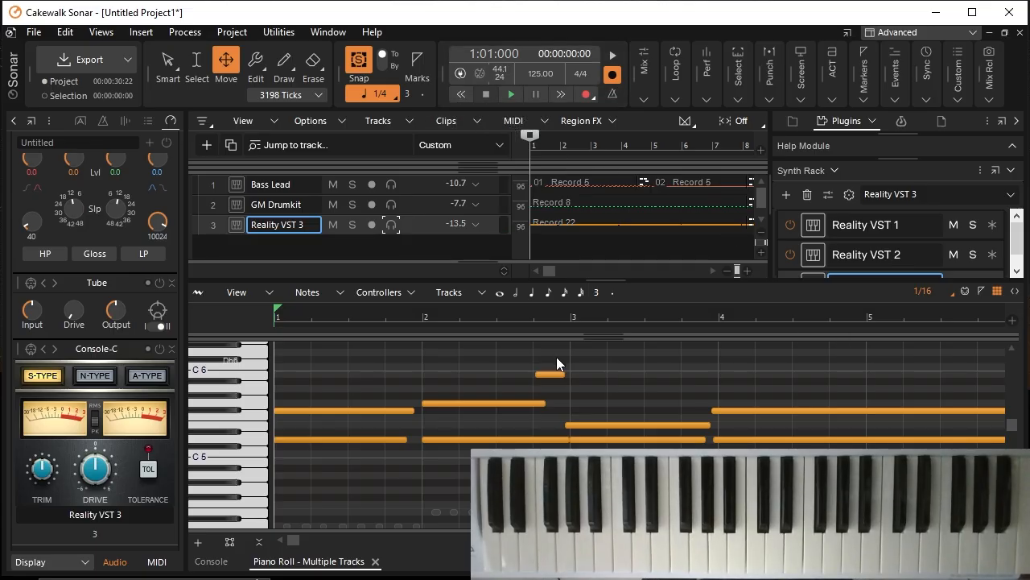
Step: Rename the Reality VST 3 track as "Synth Strings"
double_click(317, 224)
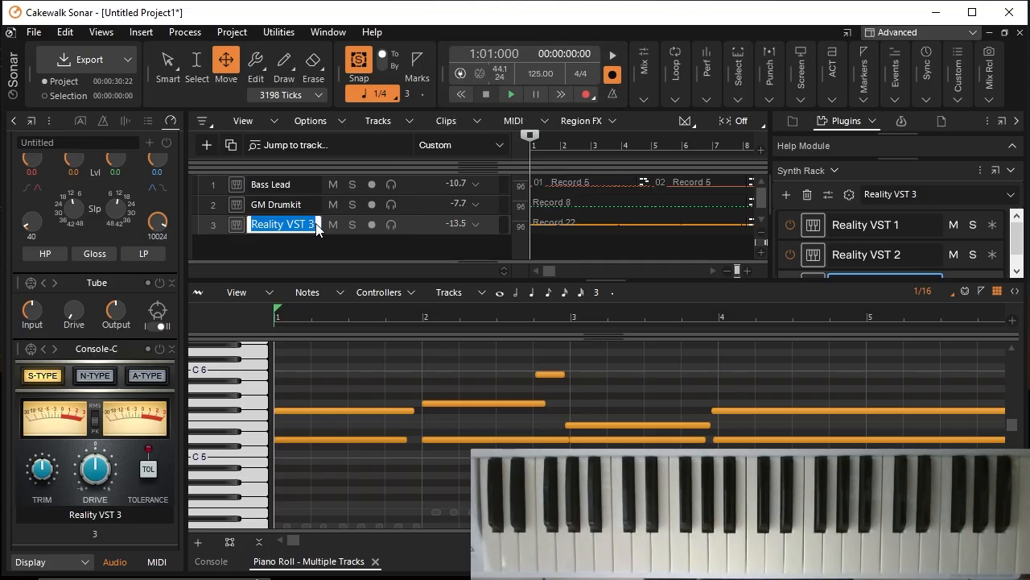
type("Syn")
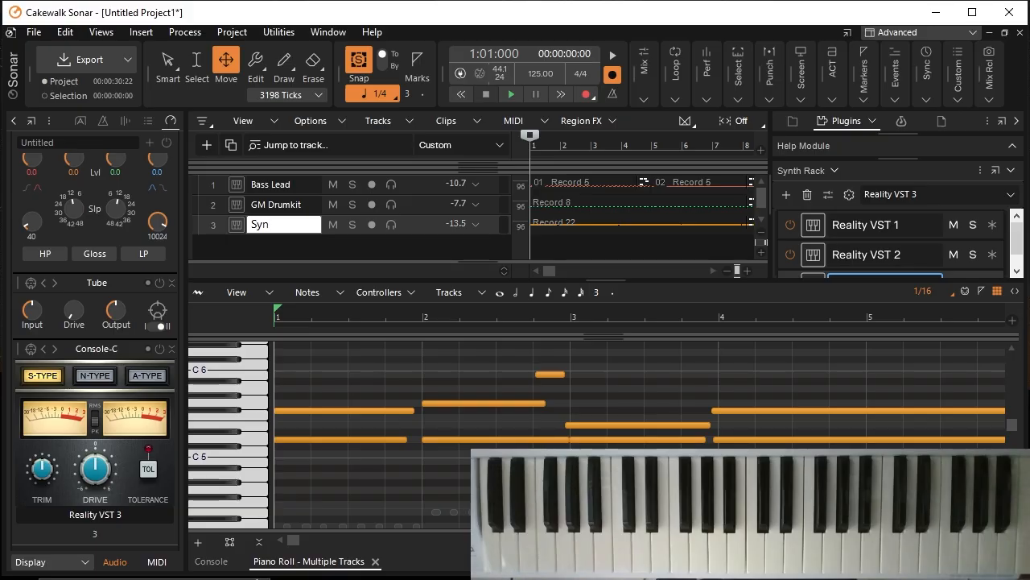
type("th Strings")
key("Return")
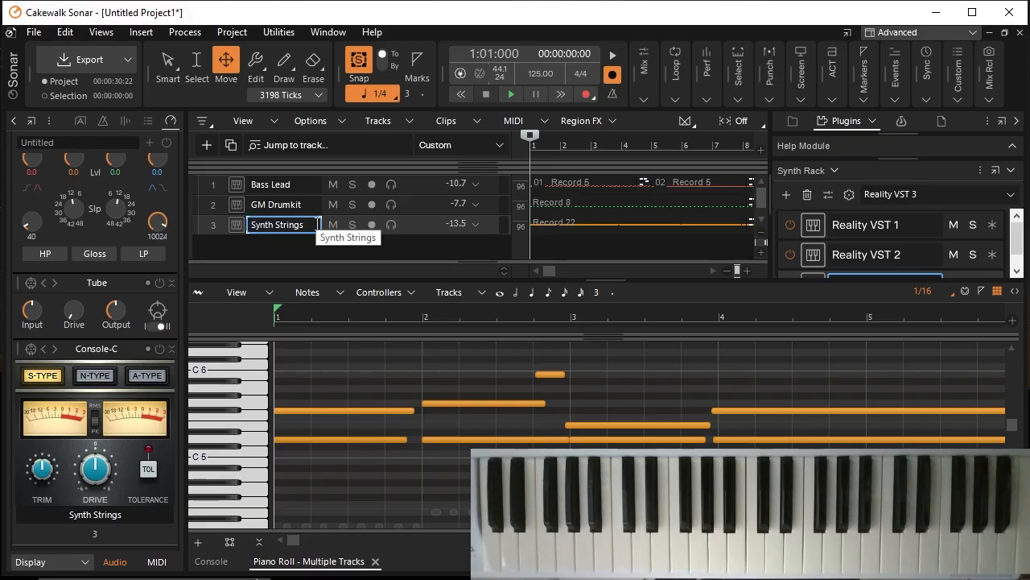
Step: Add a fourth Reality VST instrument track and load the Electric 12 String Guitar preset
left_click(198, 146)
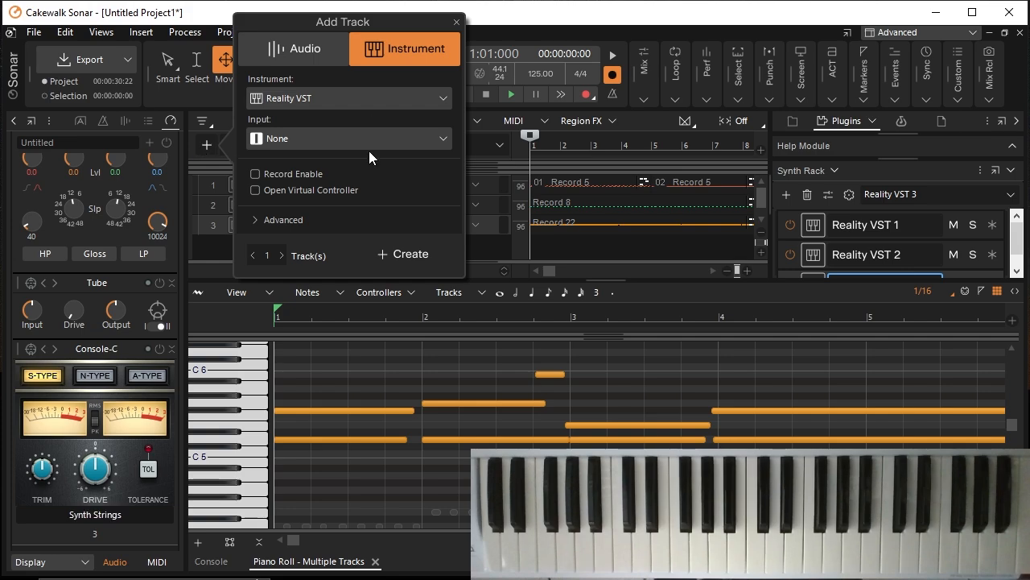
left_click(405, 254)
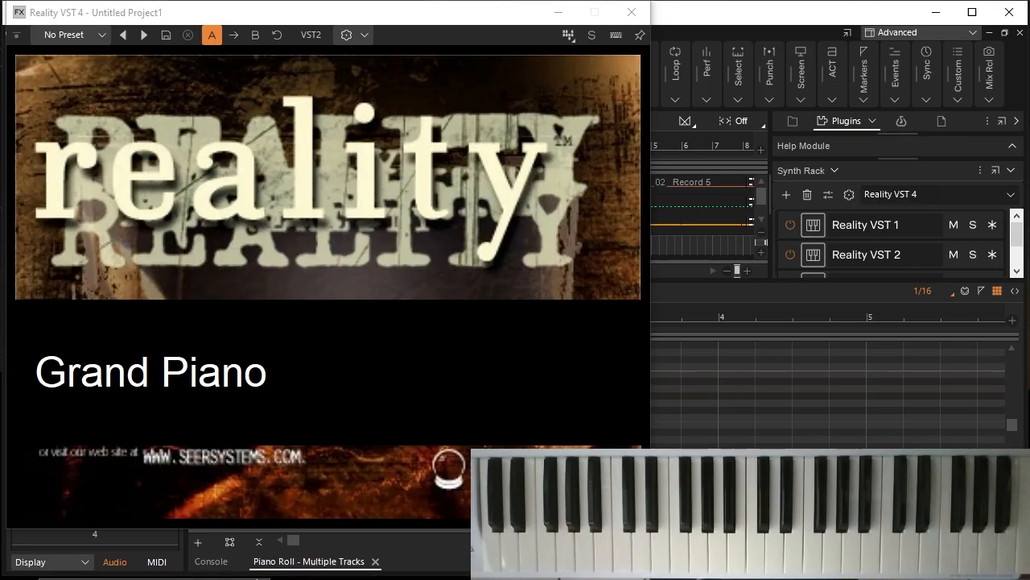
left_click(103, 36)
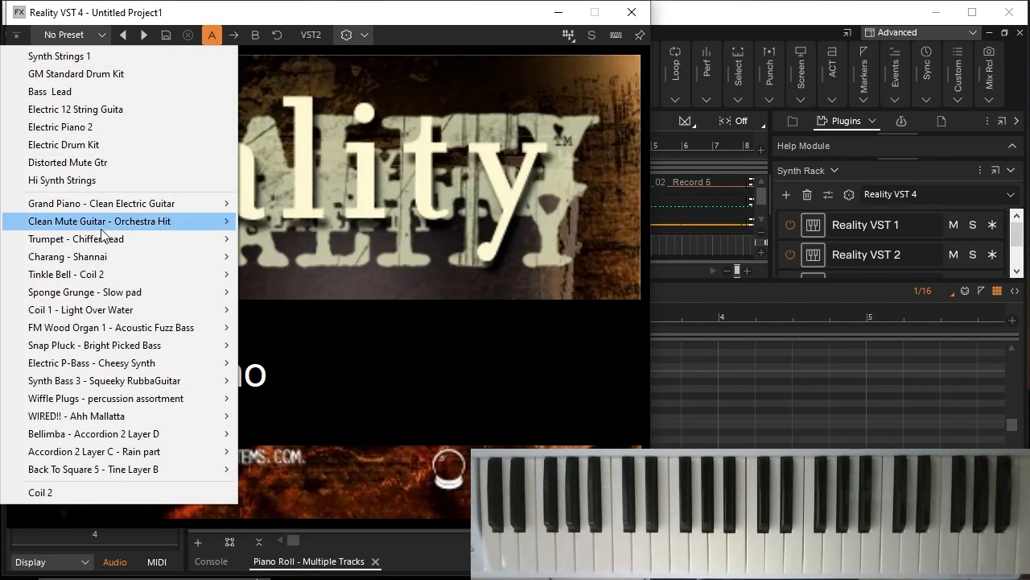
mouse_move(168, 364)
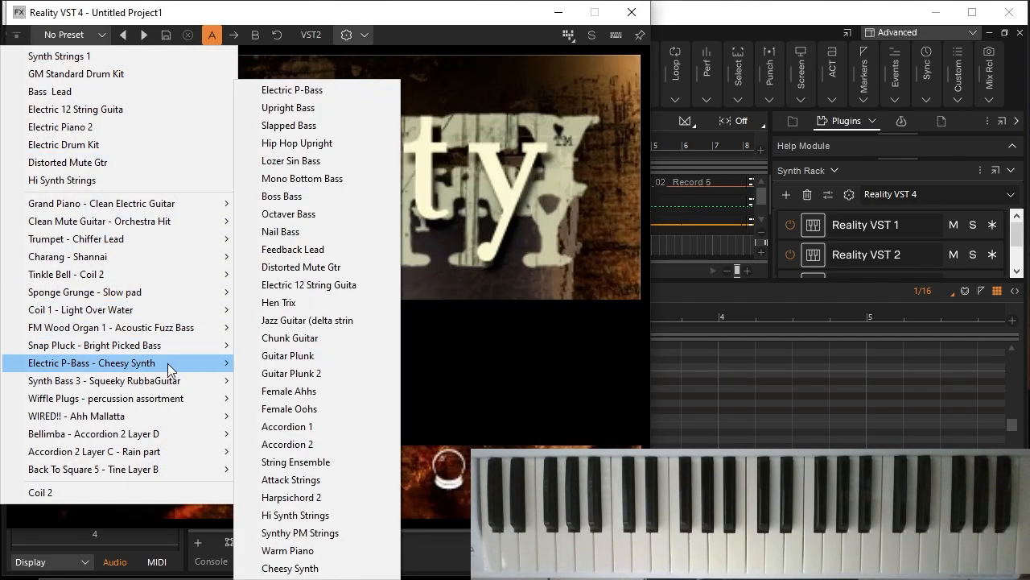
left_click(327, 286)
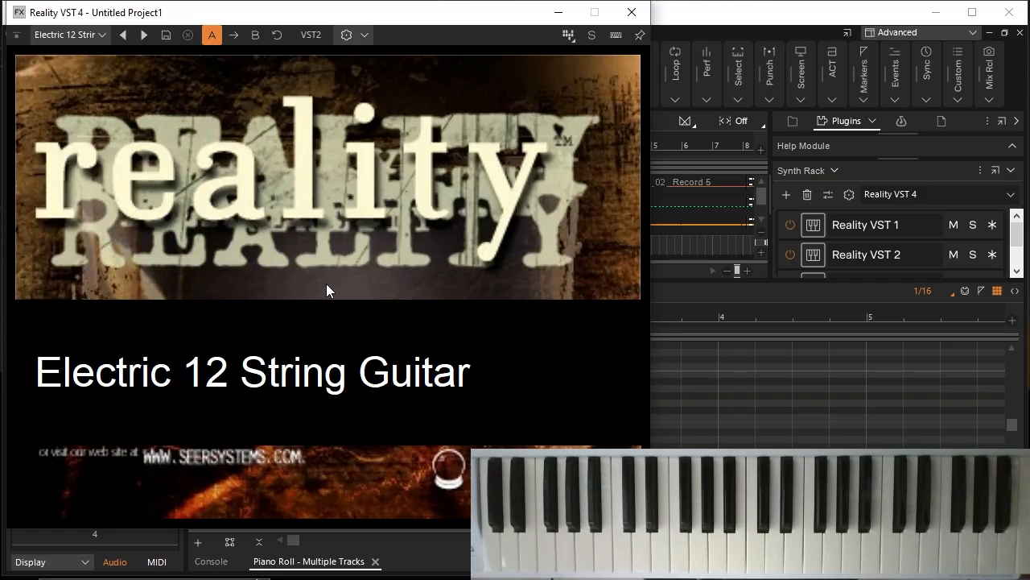
left_click(635, 14)
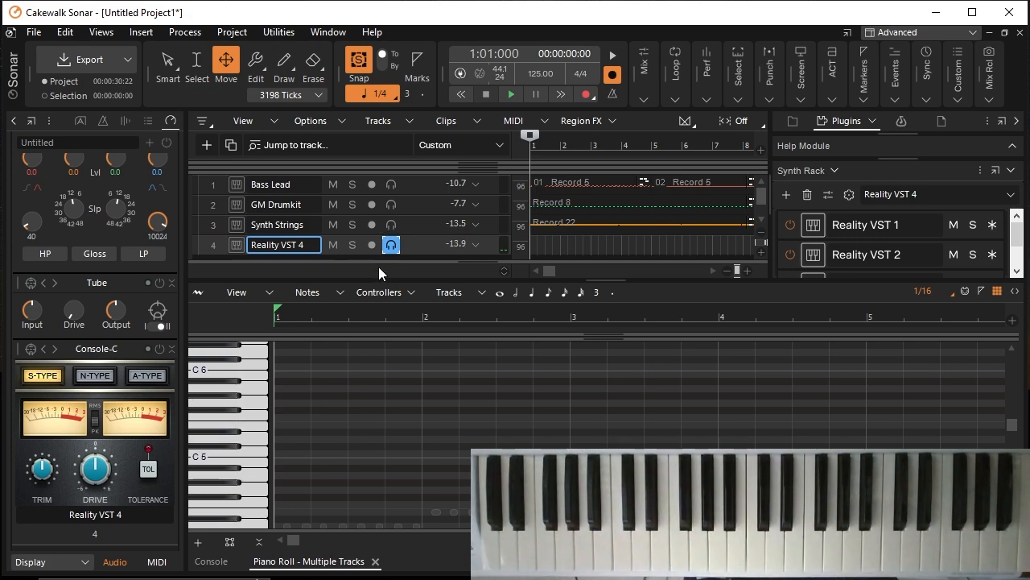
Step: Record a four-measure 12-string guitar part on the Reality VST 4 track from the project start
left_click(585, 93)
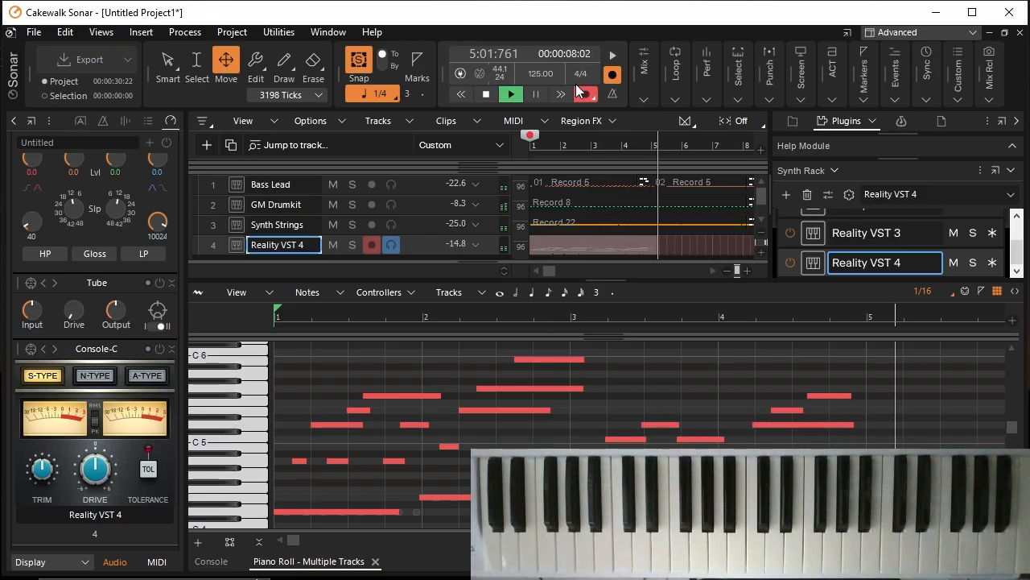
left_click(495, 96)
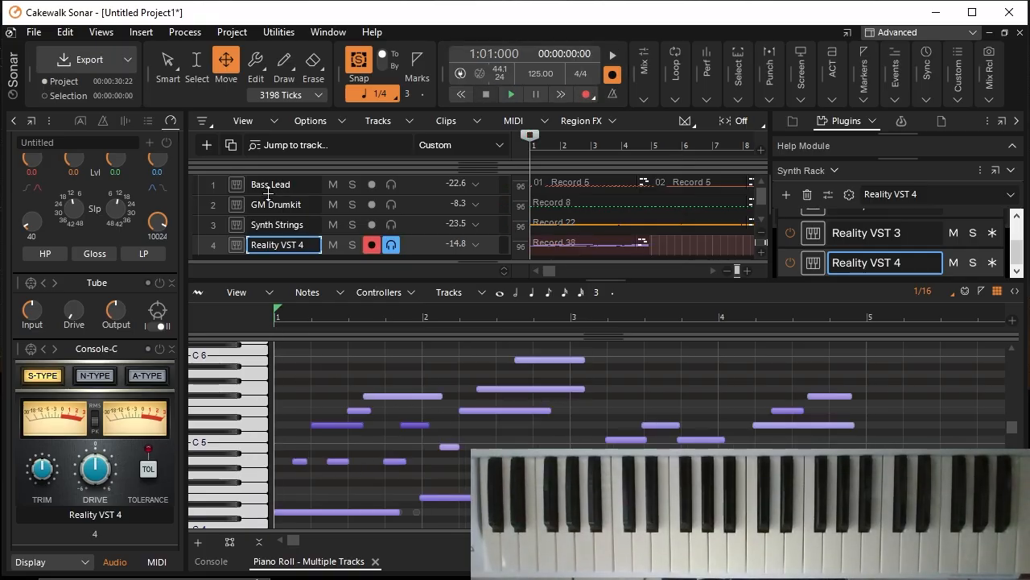
Step: Display the guitar clip's note velocities and redraw them to an even level of about 95 from beat 4 of measure 1 onward
key("F8")
scroll(523, 437, "down", 2)
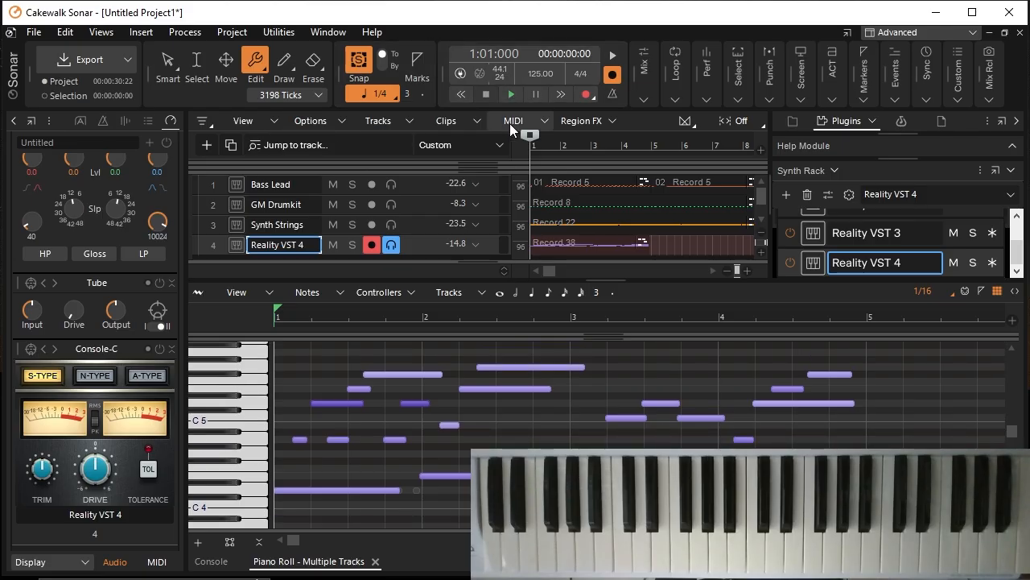
left_click(506, 95)
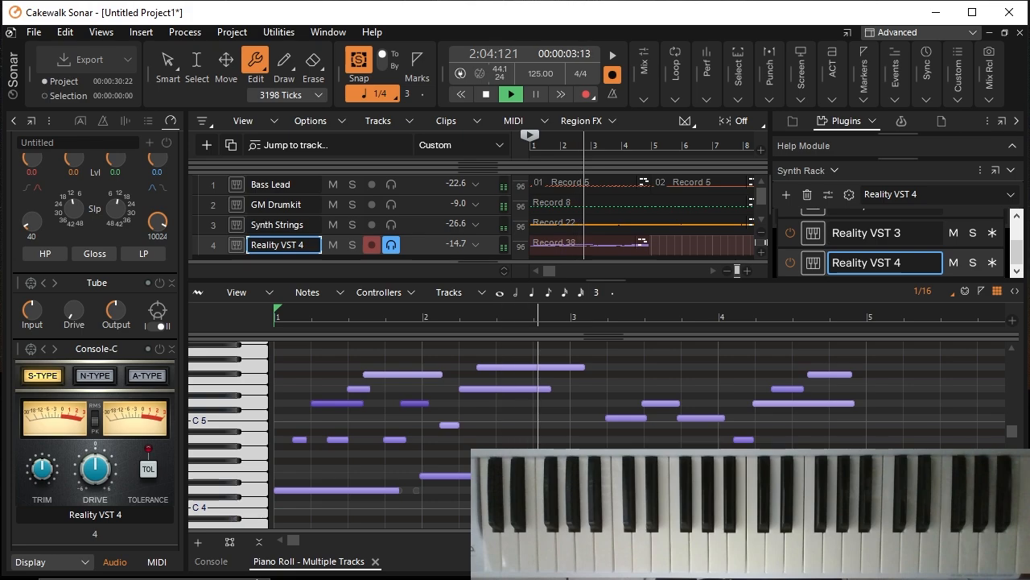
left_click_drag(603, 530, 600, 438)
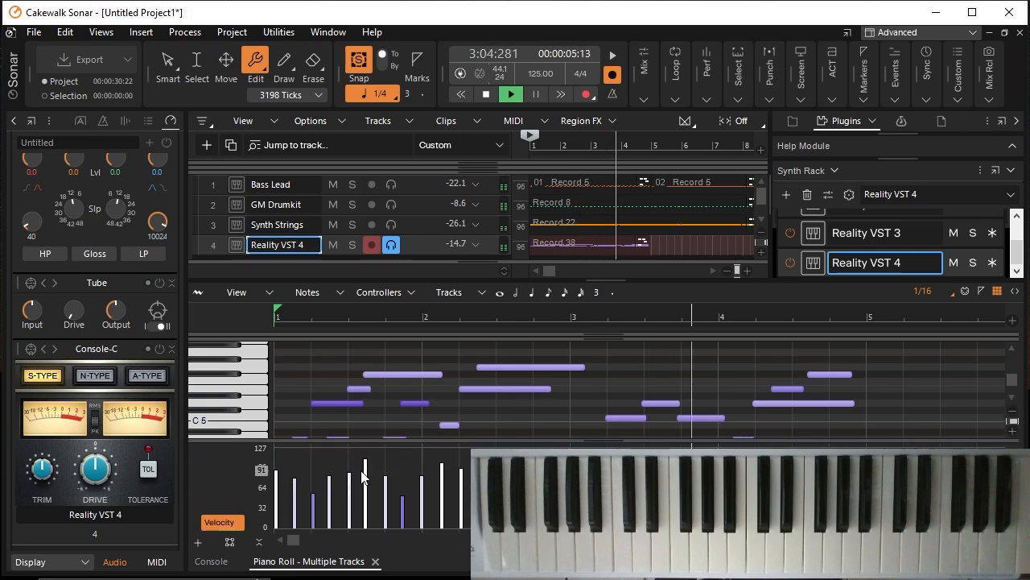
left_click(283, 62)
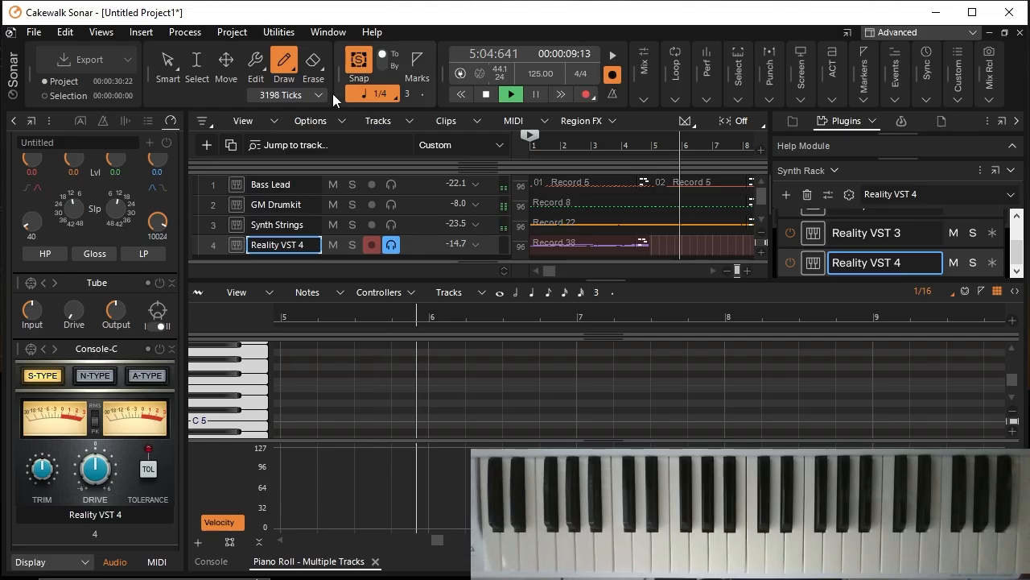
left_click(483, 95)
Step: Play the adjusted guitar part with the other tracks into measure 5, and return to the project start
left_click(511, 94)
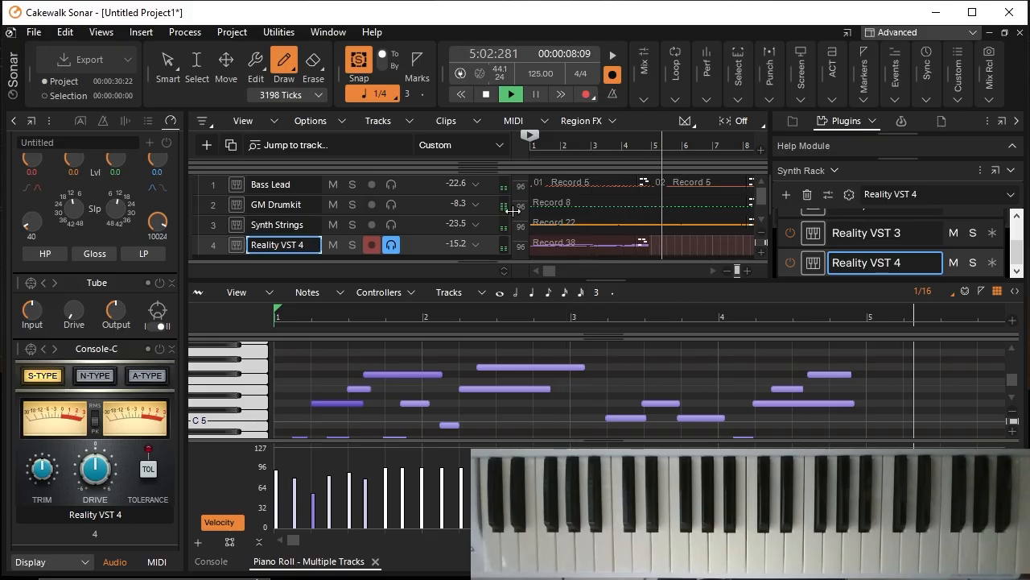
left_click(460, 95)
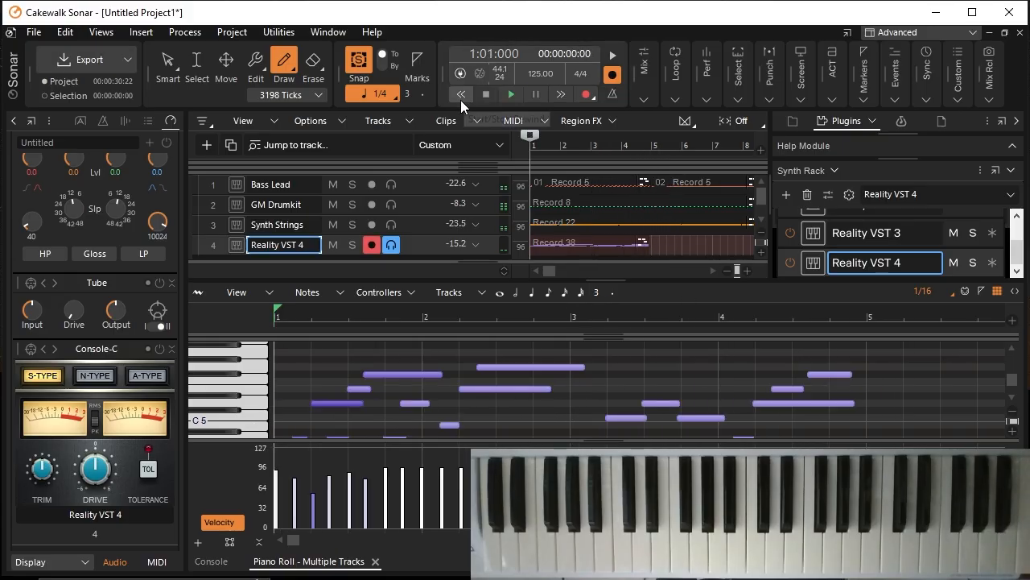
left_click(509, 96)
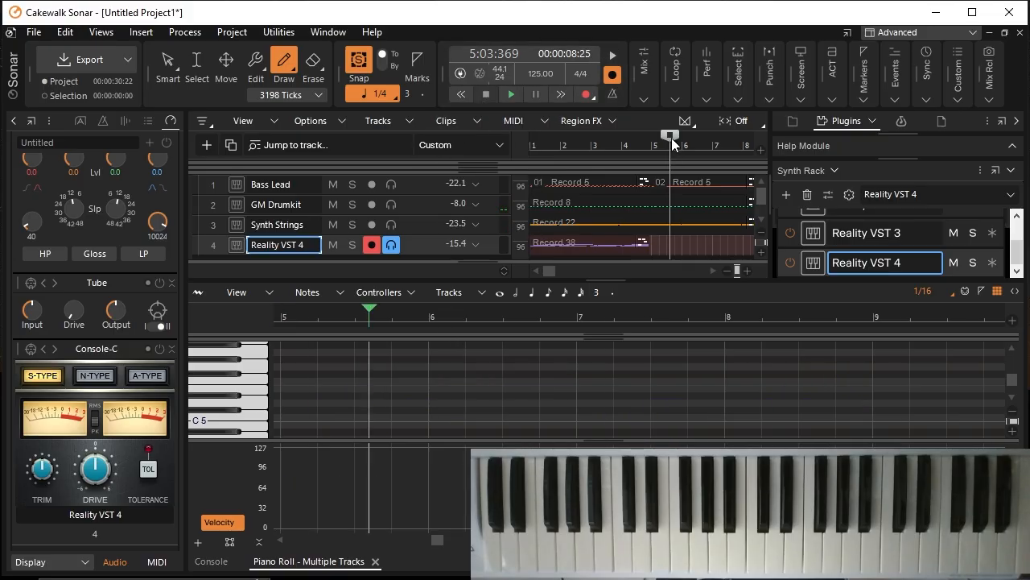
left_click_drag(538, 127, 525, 135)
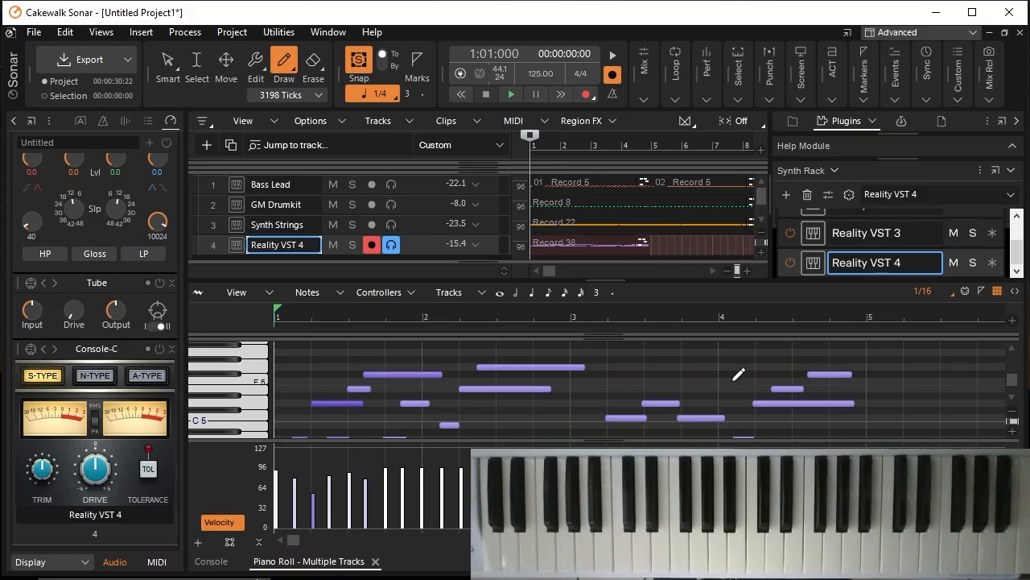
Step: Enlarge the piano roll, select all 12-string guitar notes in measures 1 through 4, and cut them
left_click_drag(665, 268, 622, 234)
scroll(651, 361, "down", 2)
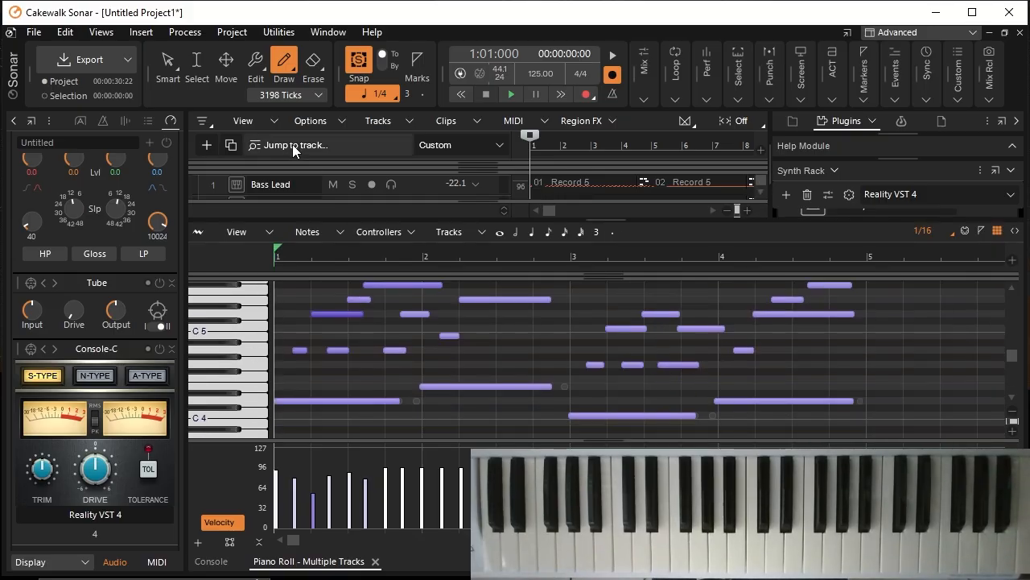
left_click(199, 63)
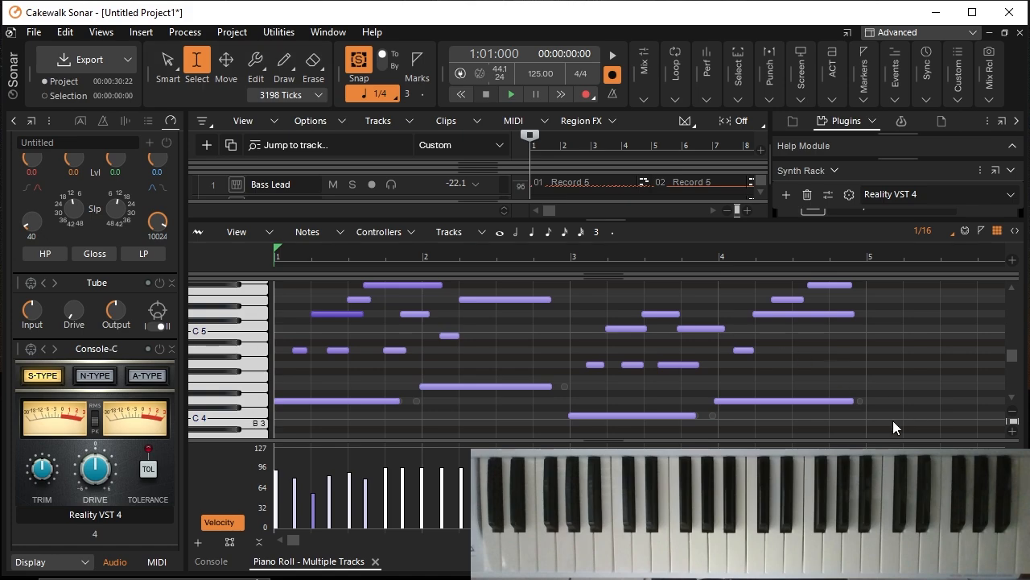
left_click_drag(875, 423, 280, 287)
scroll(470, 377, "down", 4)
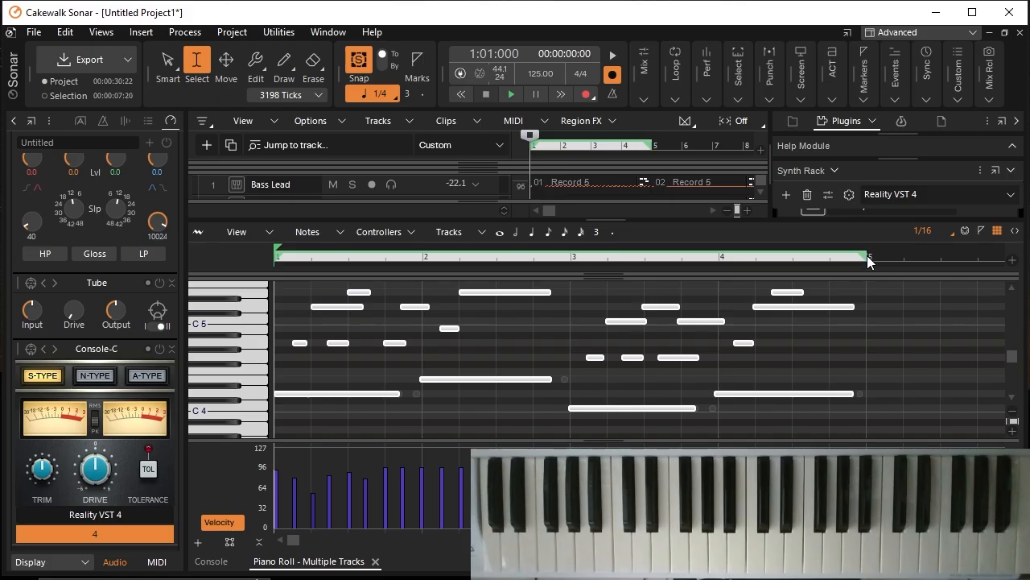
left_click(867, 257)
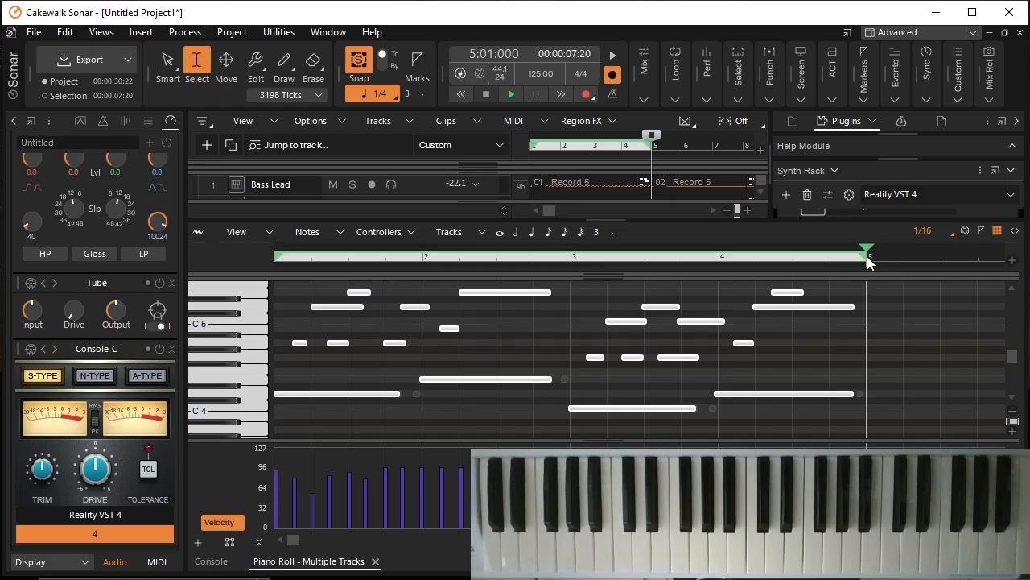
left_click(65, 32)
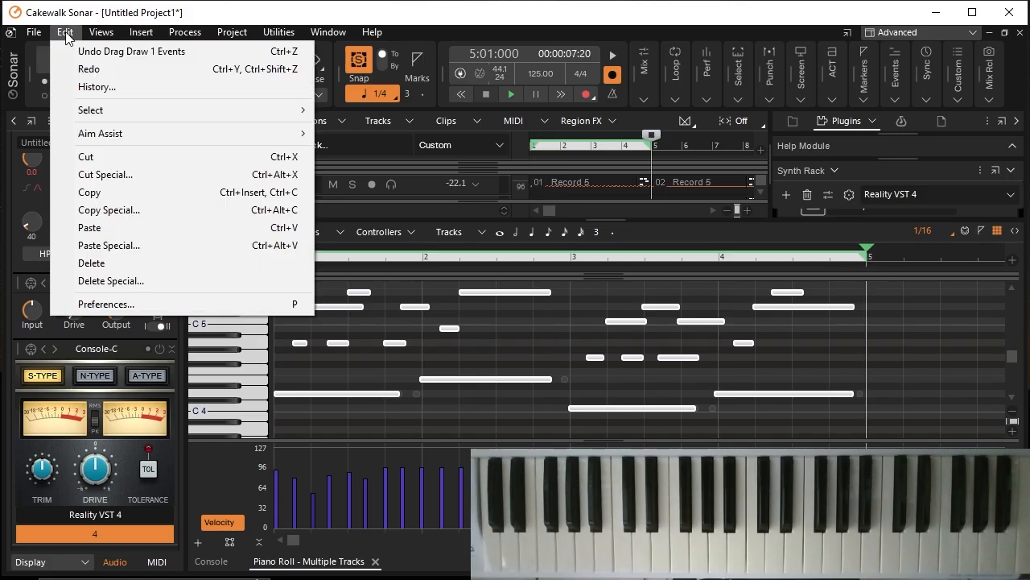
left_click(86, 157)
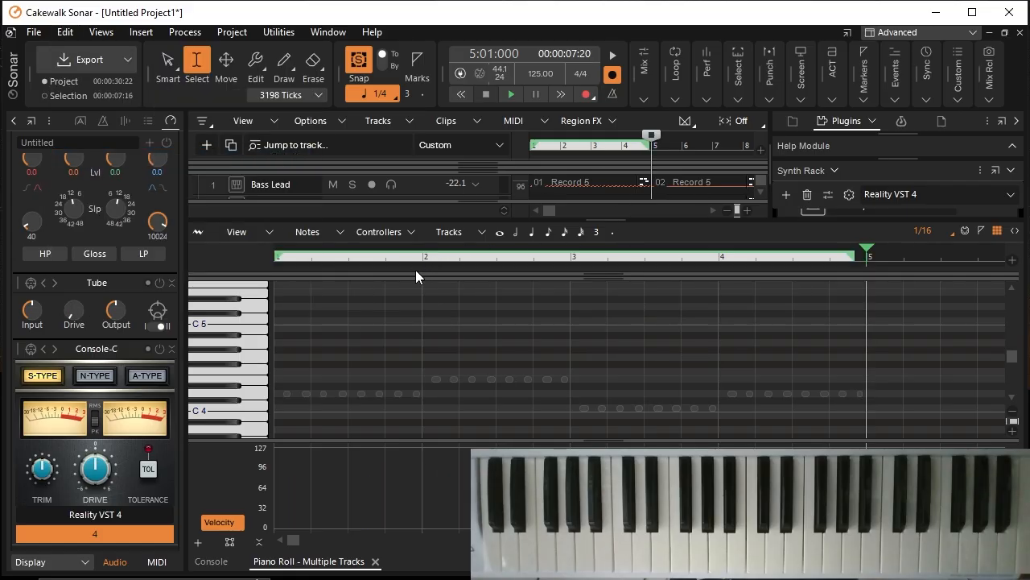
Step: Paste the cut guitar notes at 1:01:000 on track 4 with 4 linked repetitions, aligned to measures, as new clips
left_click(386, 254)
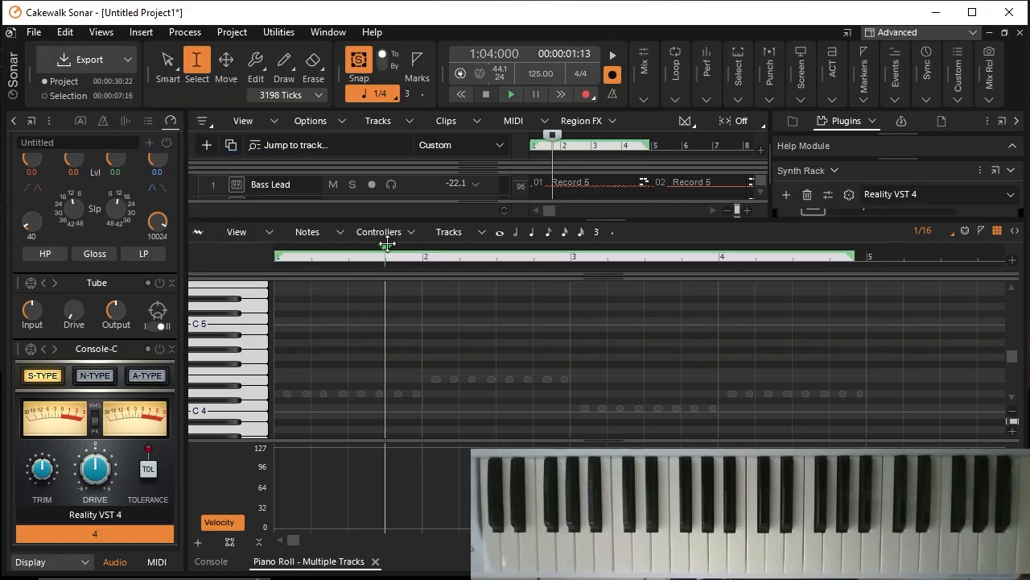
key("w")
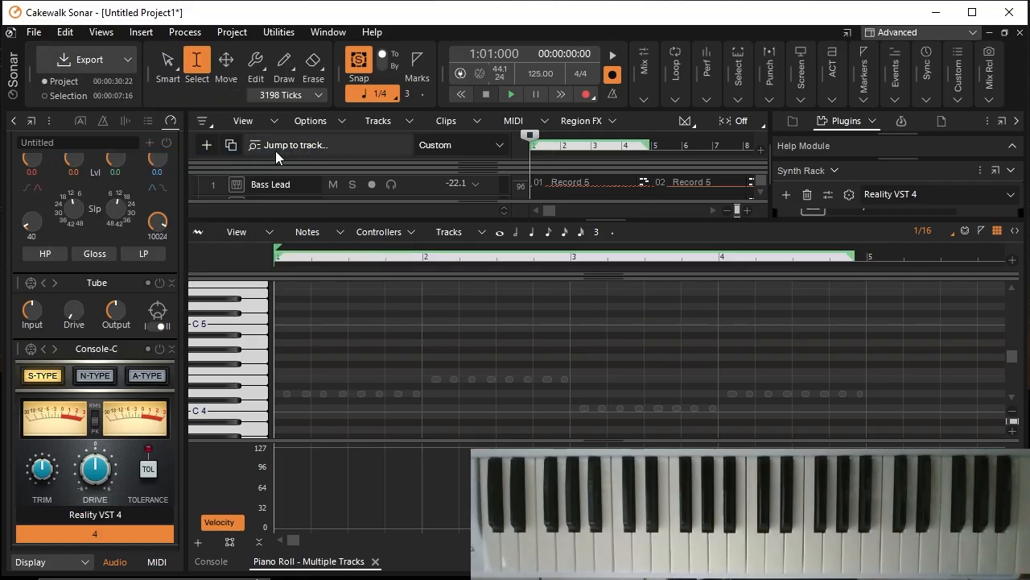
left_click(64, 32)
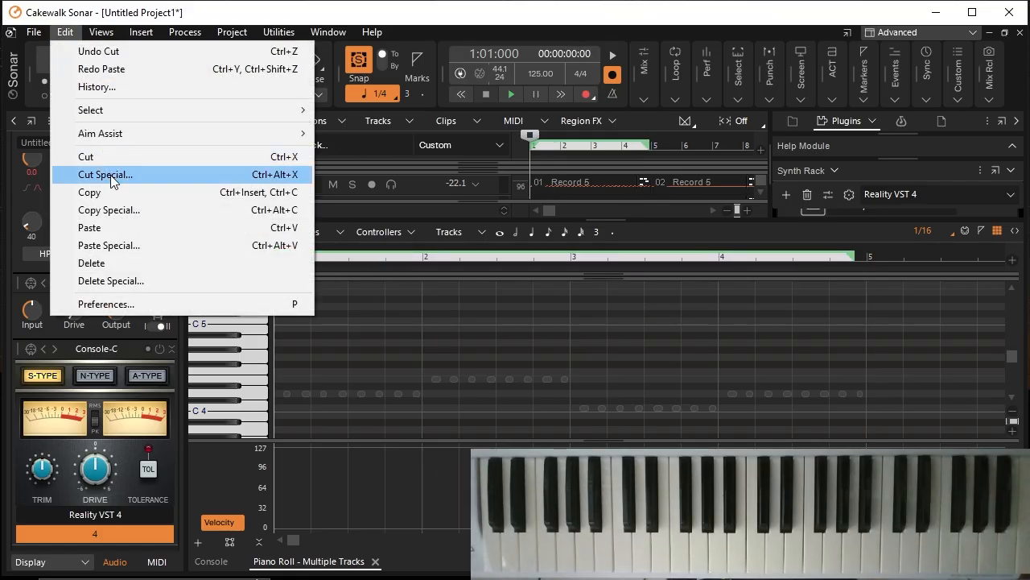
left_click(110, 244)
left_click(400, 230)
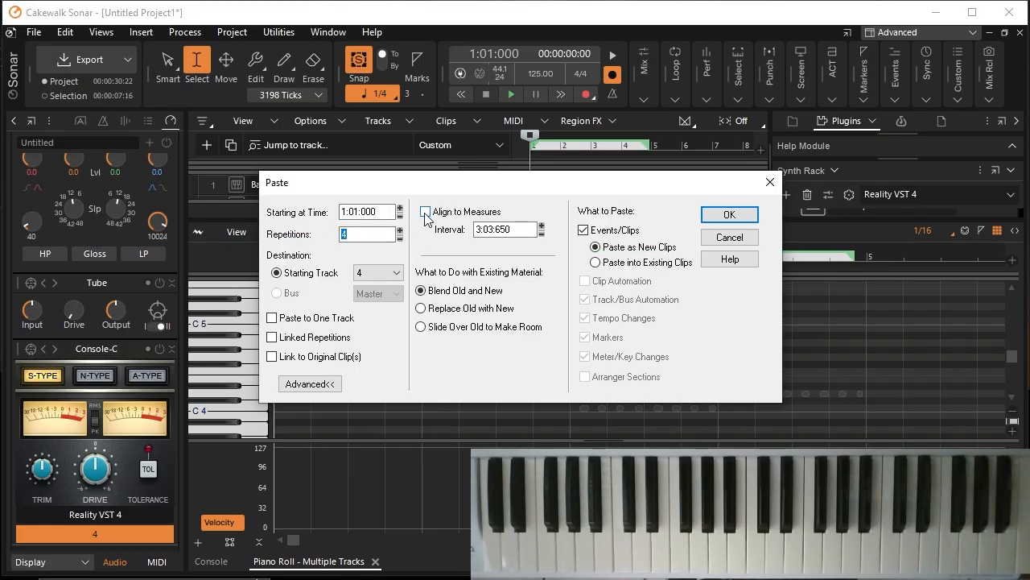
left_click(425, 212)
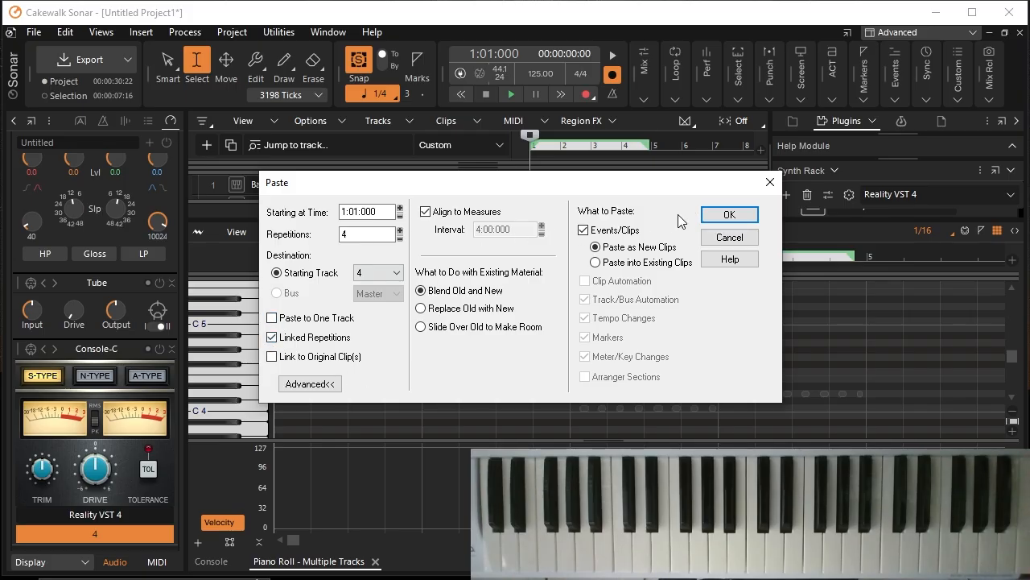
left_click(723, 215)
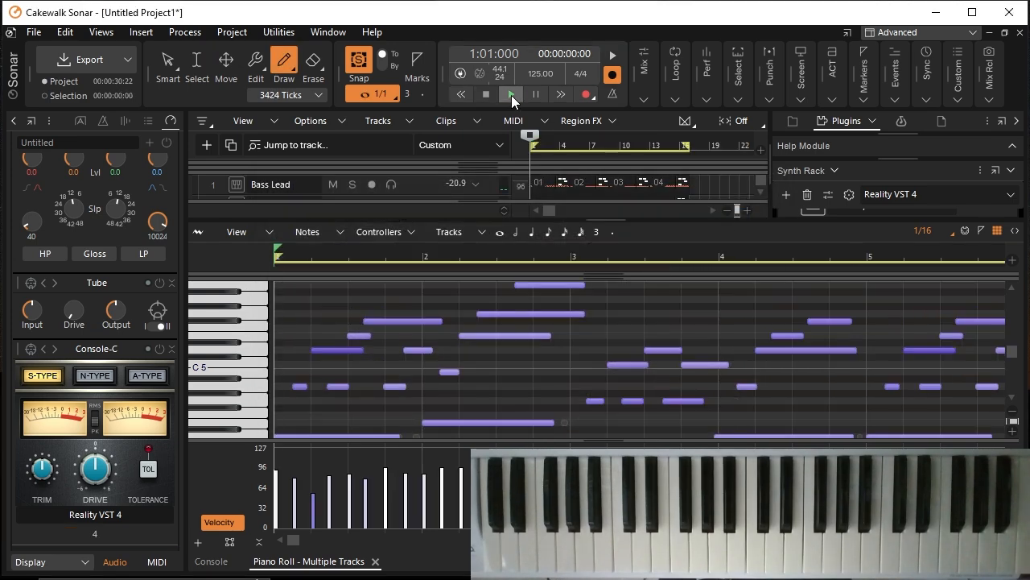
Step: Play the repeated guitar part and lower the velocity of the note on beat 3 of measure 1 to about 67
left_click(511, 95)
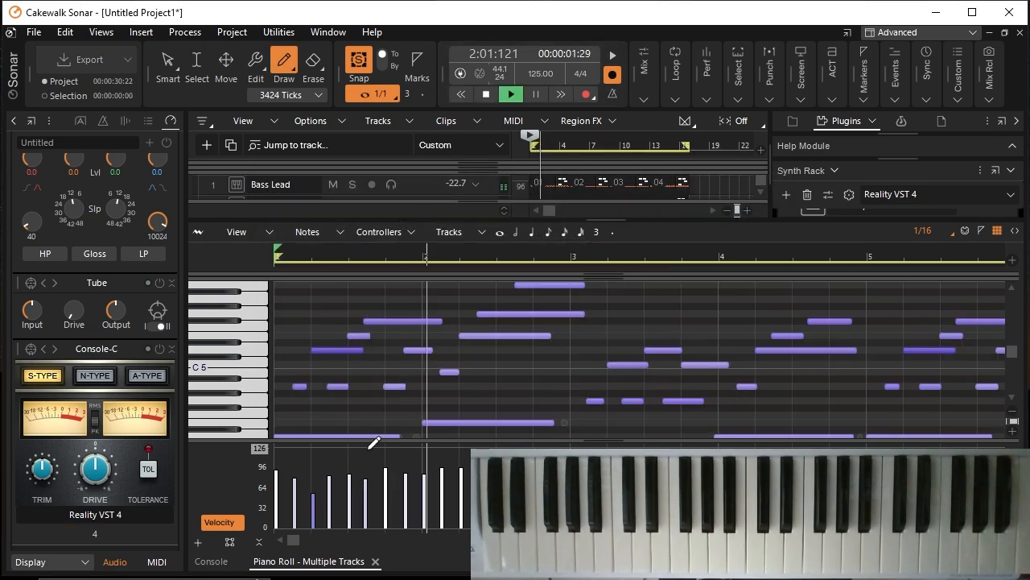
left_click(350, 485)
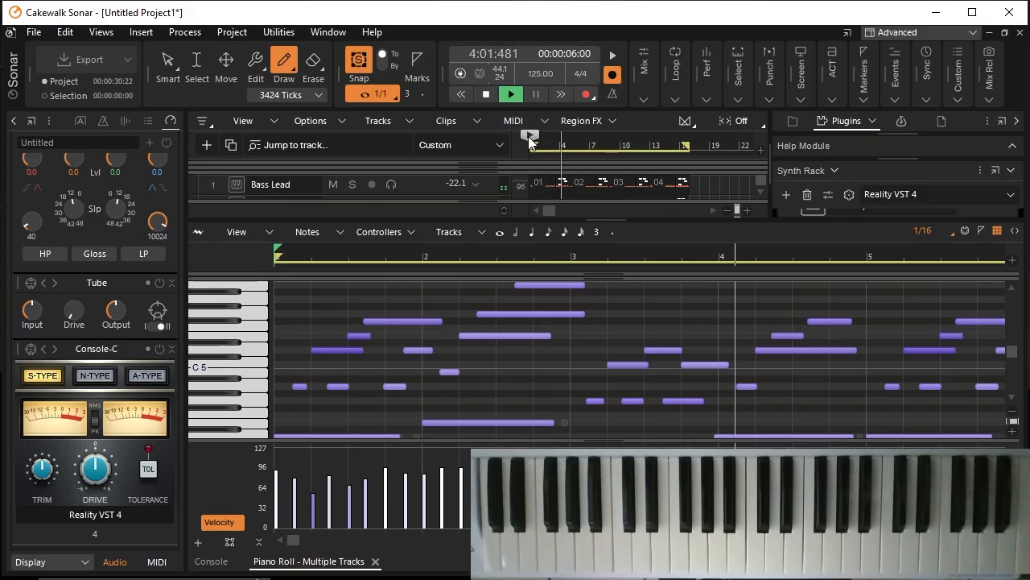
left_click(487, 95)
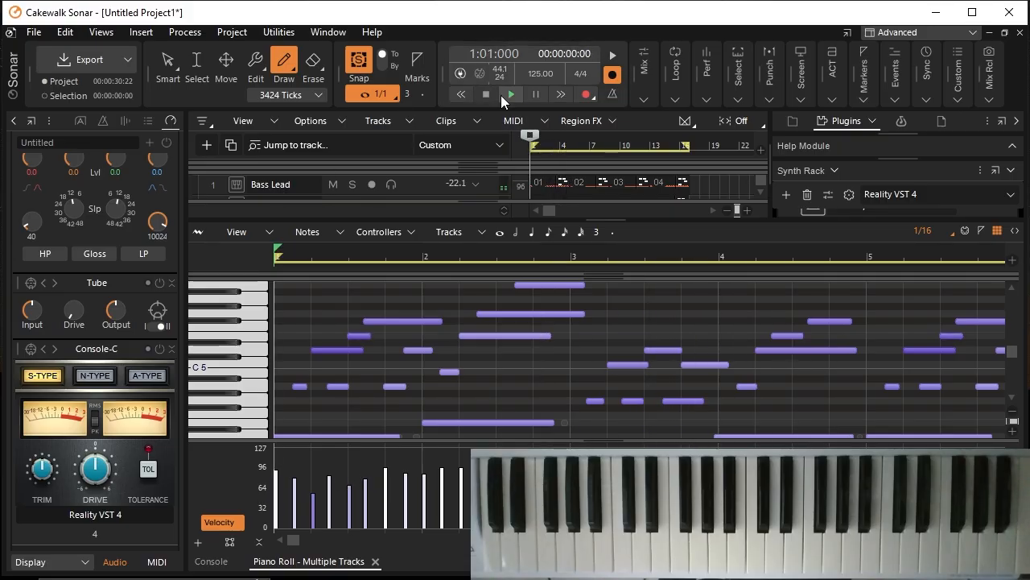
Step: Play the arrangement from the start through measure 16, and return to the project start
left_click(509, 95)
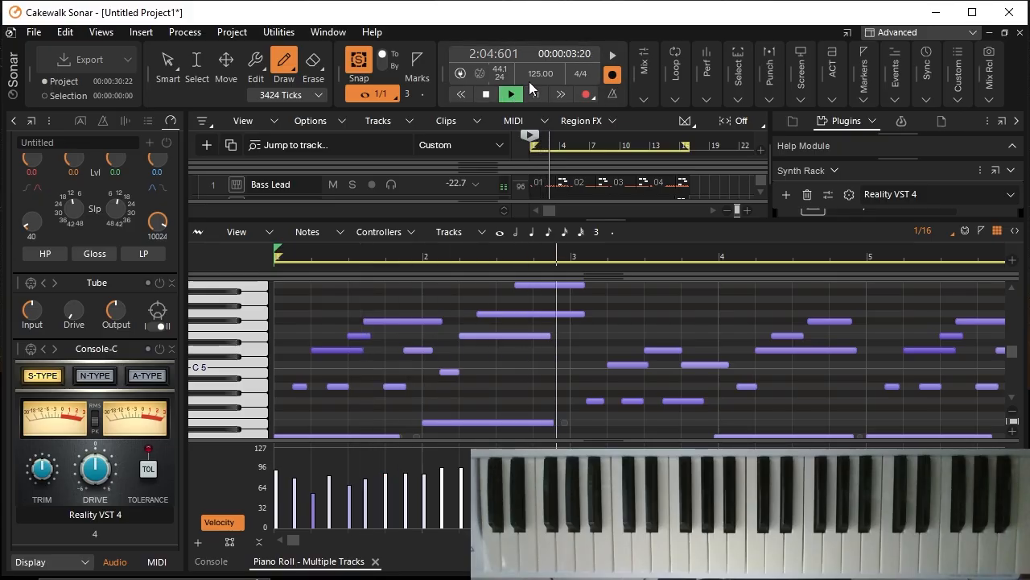
left_click(493, 93)
left_click(506, 94)
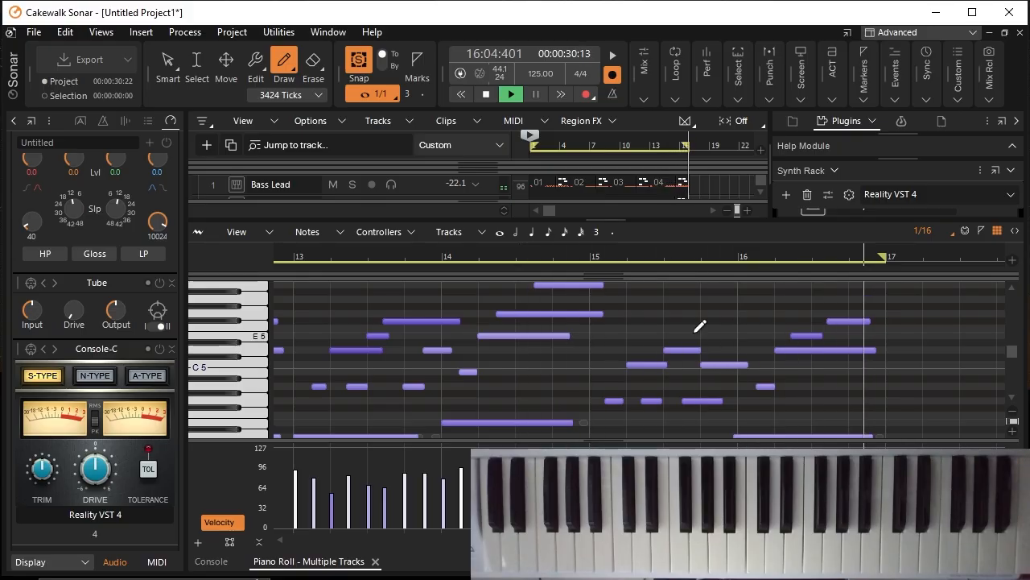
left_click(492, 95)
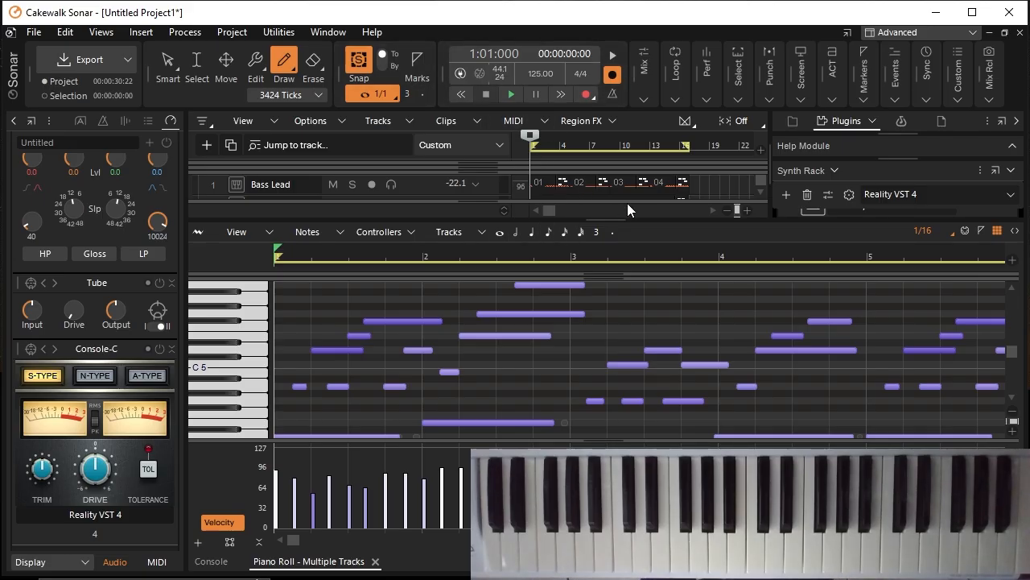
Step: Enlarge the track area and rename the Reality VST 4 track as 12 String Guitar
left_click_drag(611, 219, 614, 340)
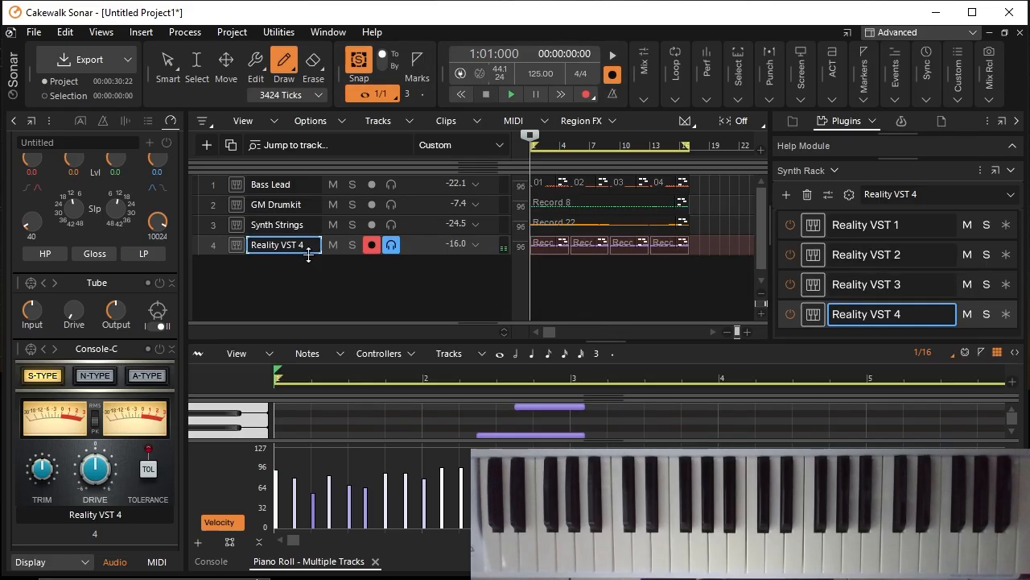
double_click(276, 246)
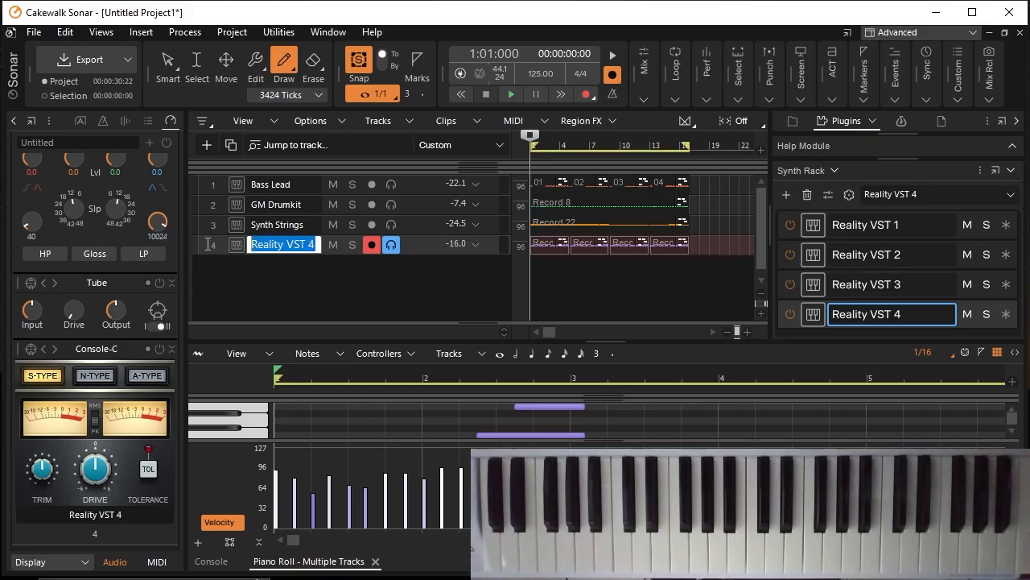
type("12 String Gu")
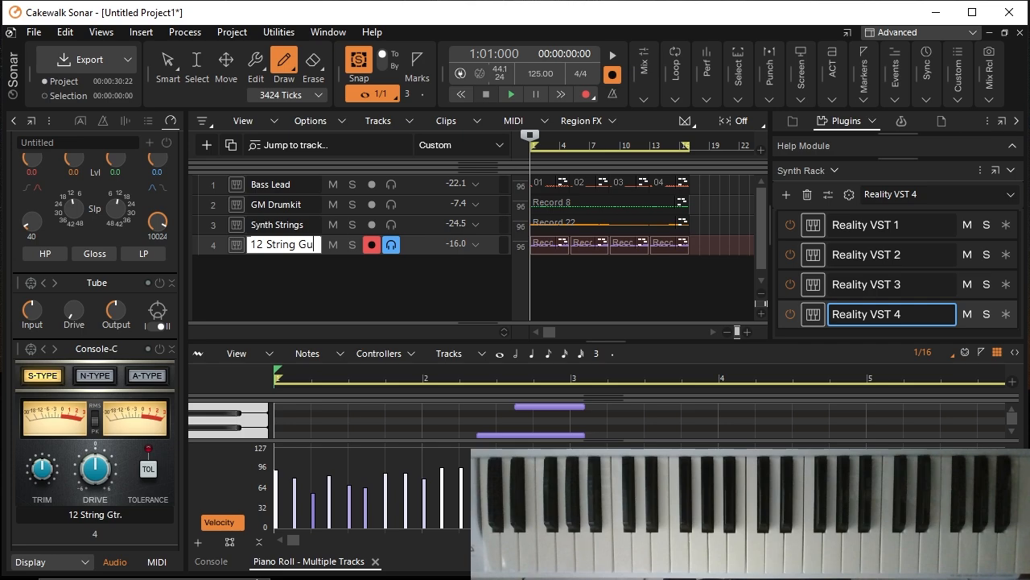
key("Return")
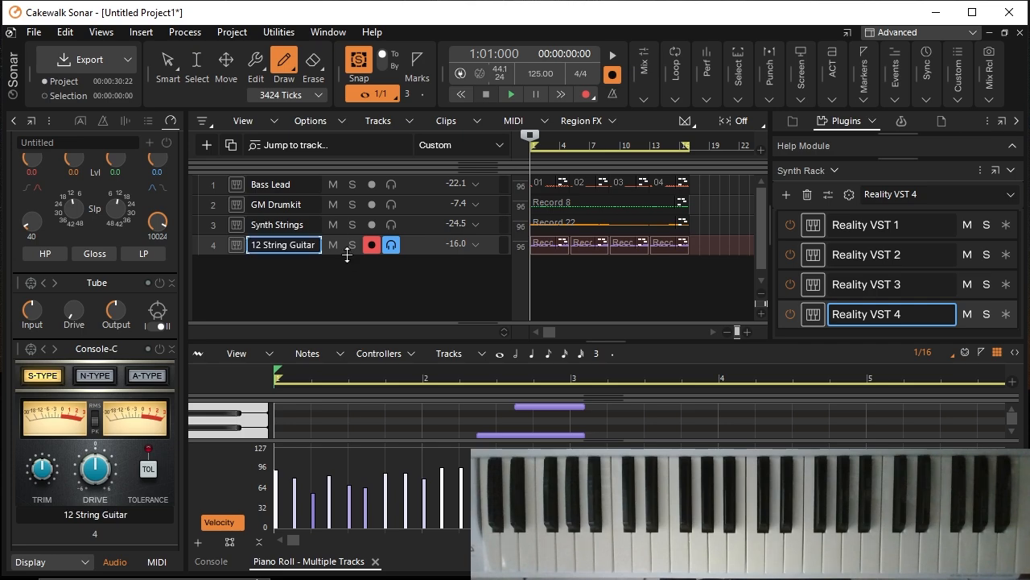
Step: Add a fifth Reality VST instrument track and load the Electric Piano 2 preset
left_click(208, 145)
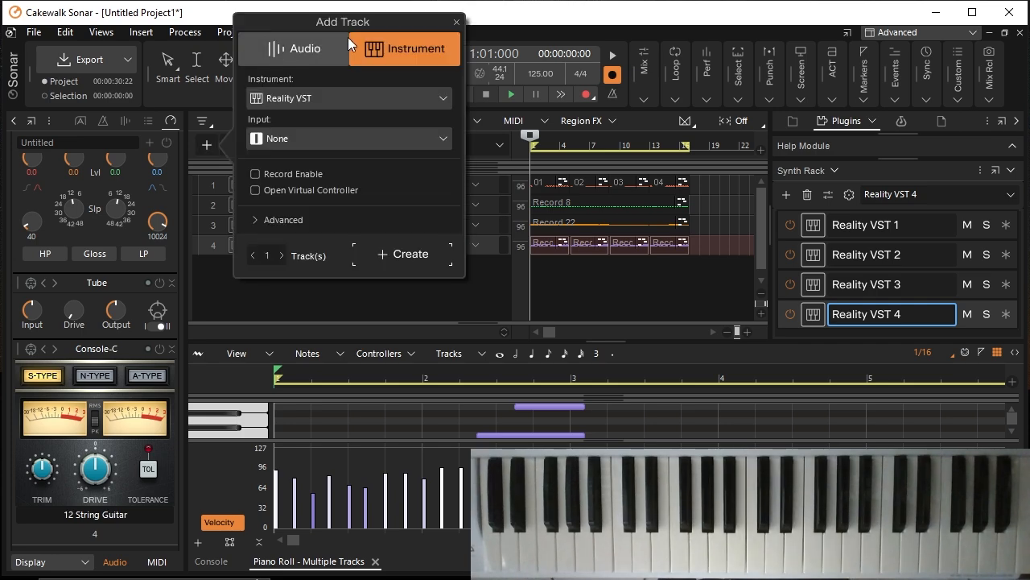
left_click(412, 256)
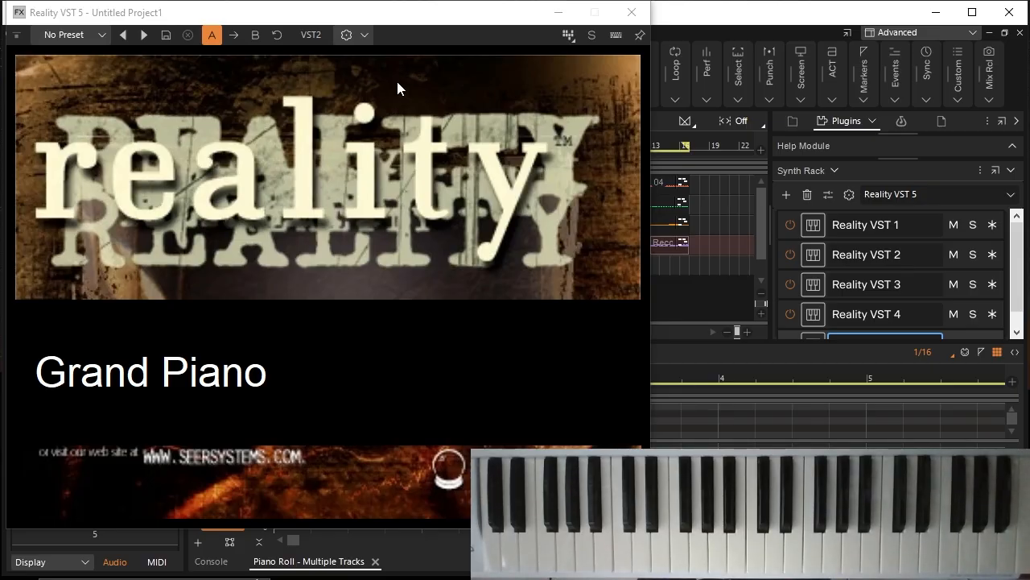
left_click(97, 35)
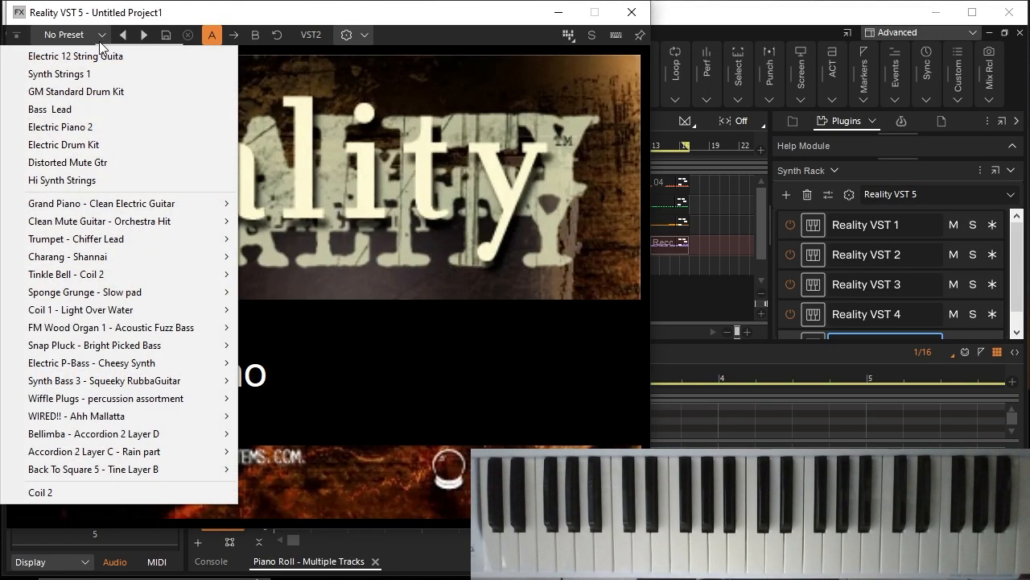
mouse_move(182, 206)
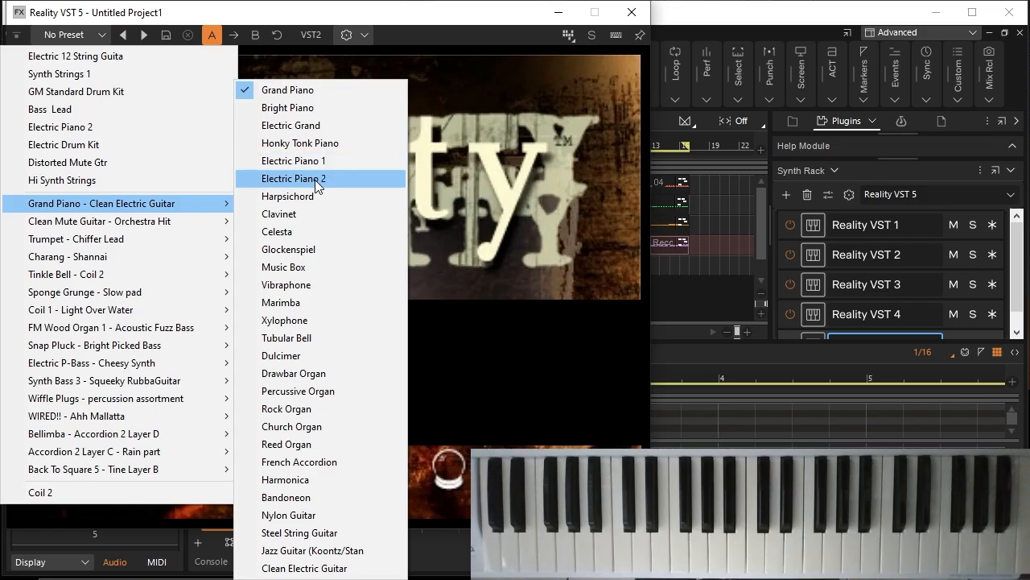
left_click(317, 179)
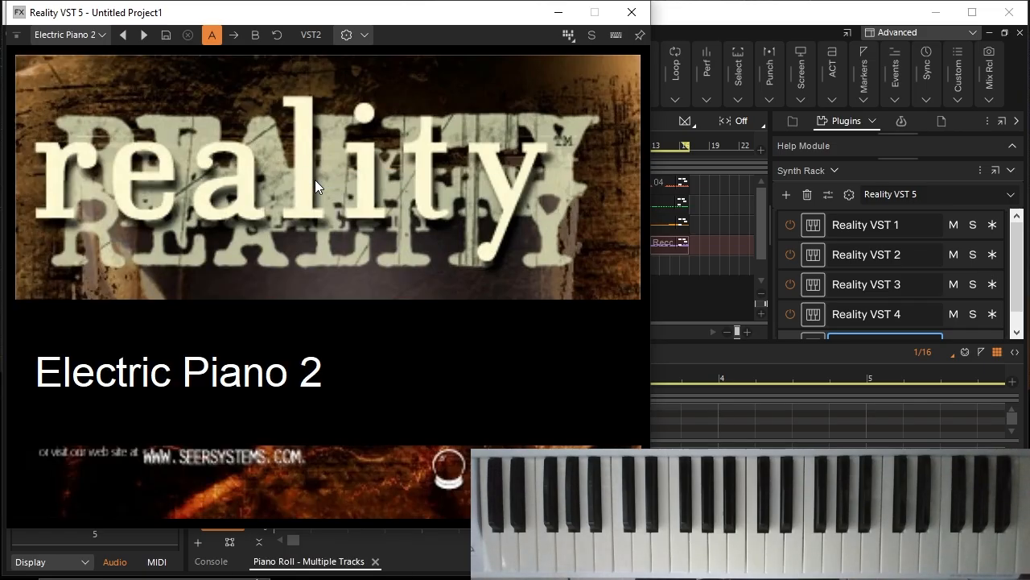
left_click(631, 12)
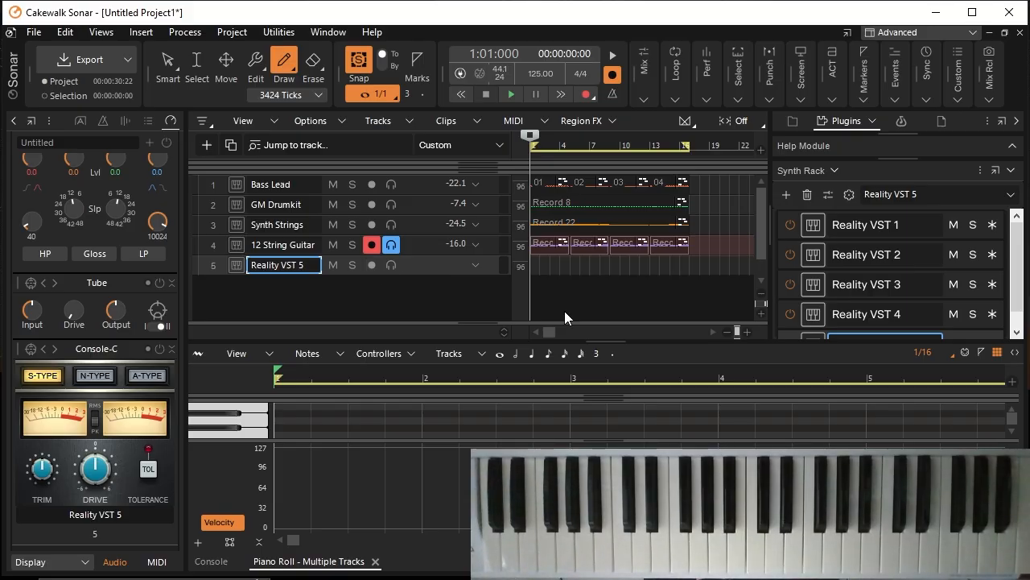
Step: Enlarge the piano roll's note area, hide the velocity lane, and record a sixteen-measure electric piano part on the Reality VST 5 track
scroll(565, 288, "down", 1)
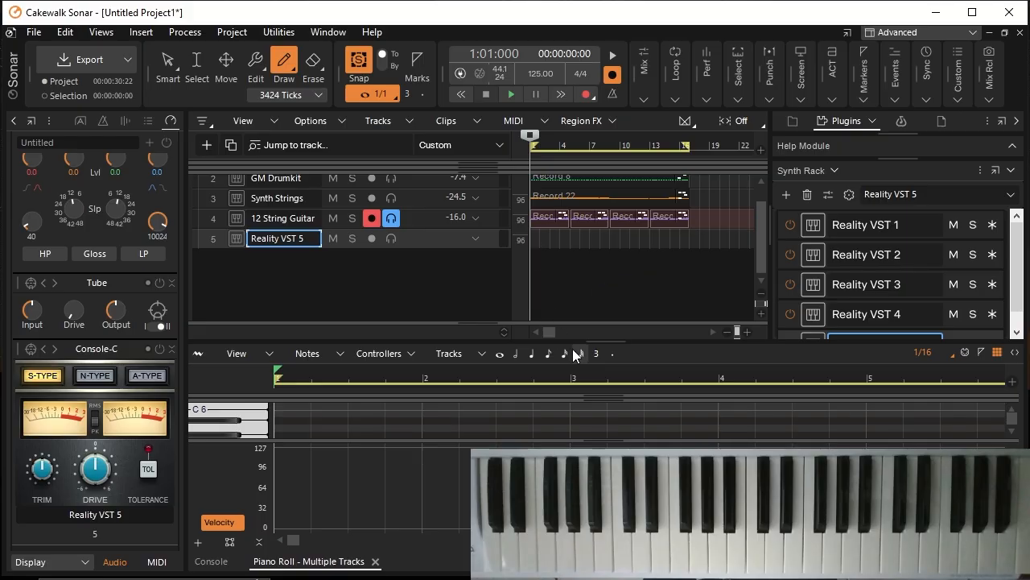
left_click_drag(601, 259, 601, 259)
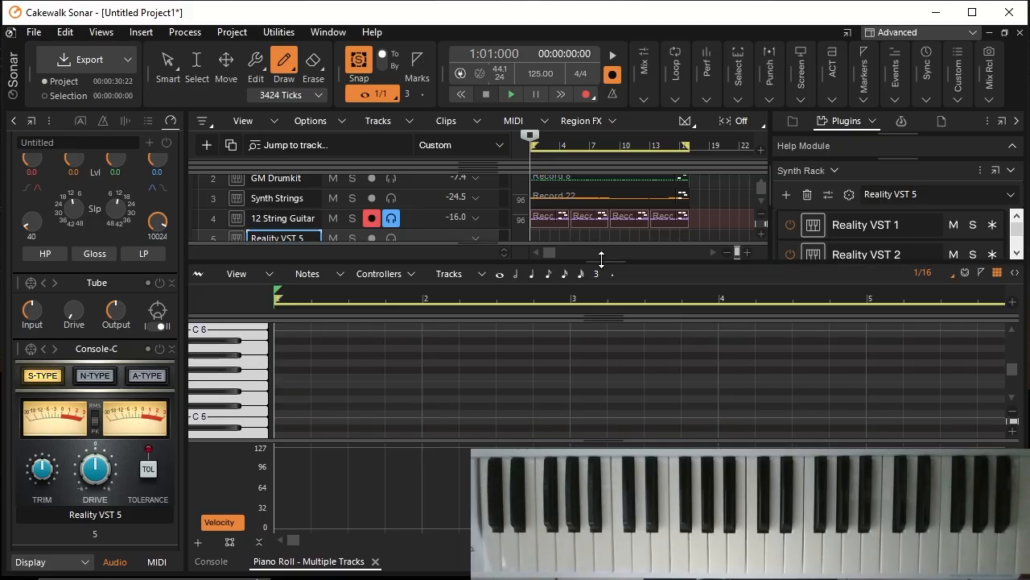
left_click_drag(605, 439, 605, 528)
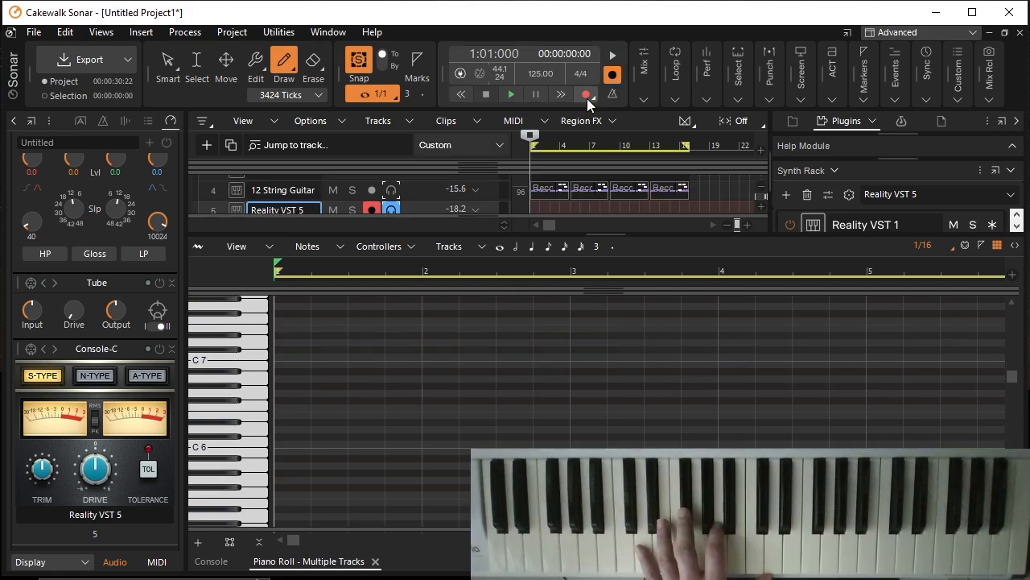
left_click(587, 98)
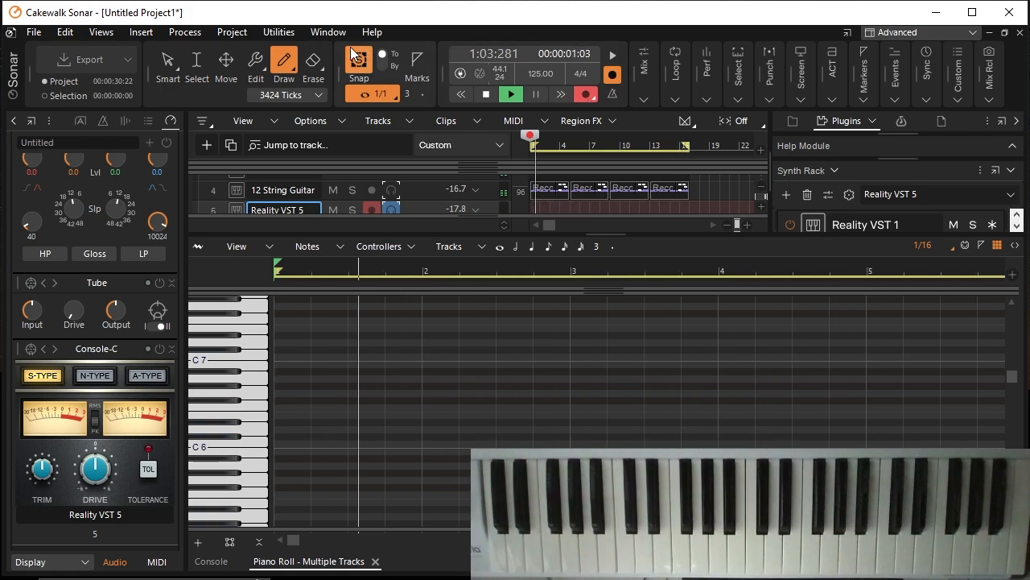
left_click(486, 94)
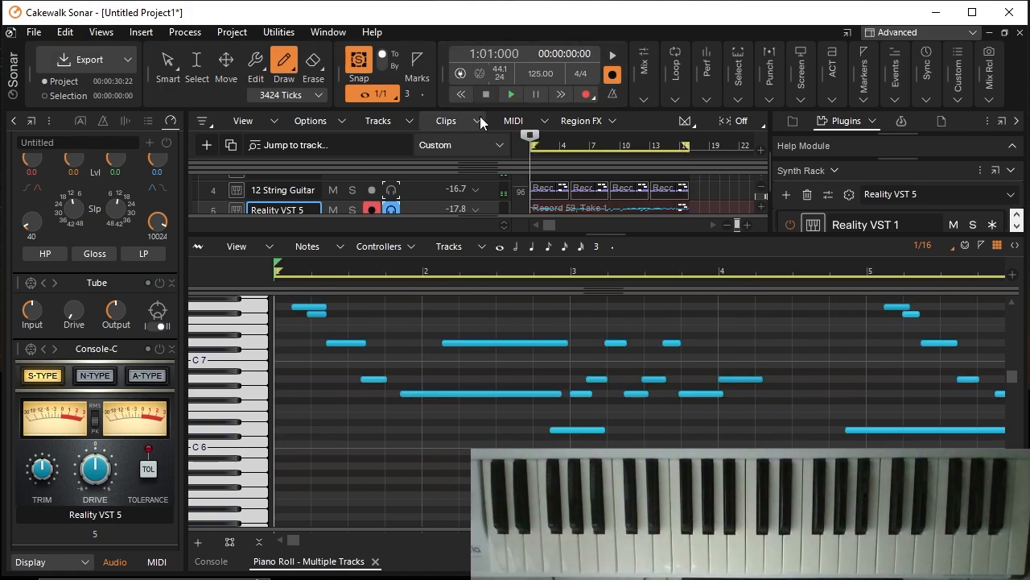
Step: Play the electric piano take, shorten its first note to end at beat 2 of measure 1, and return to the project start
left_click(516, 96)
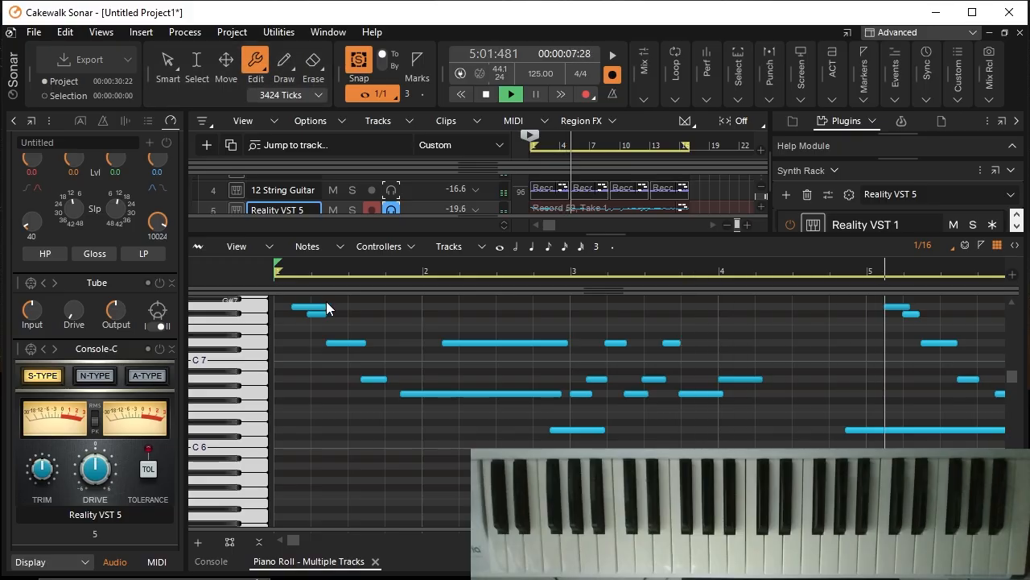
left_click_drag(326, 305, 311, 306)
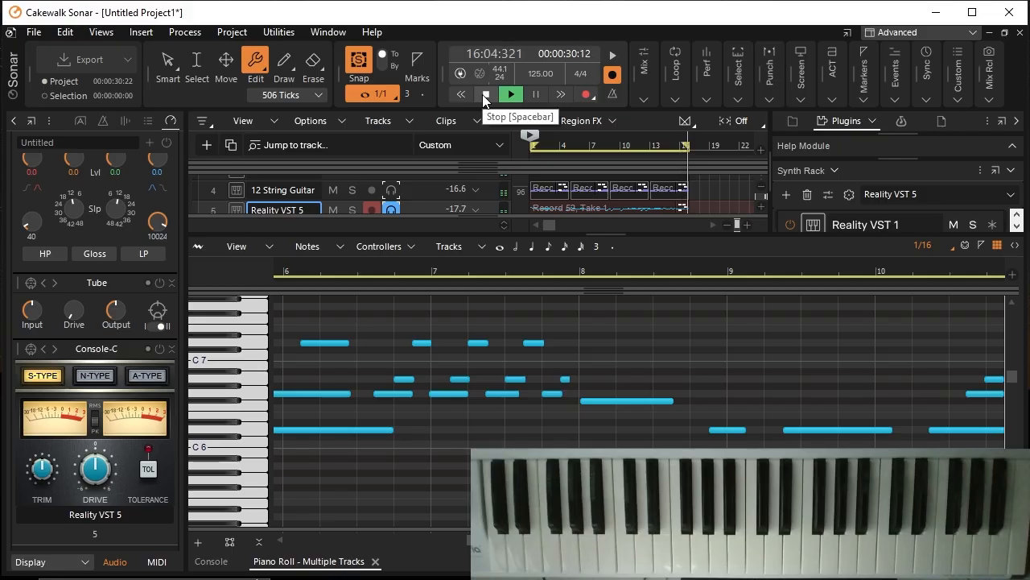
left_click(484, 94)
left_click(484, 95)
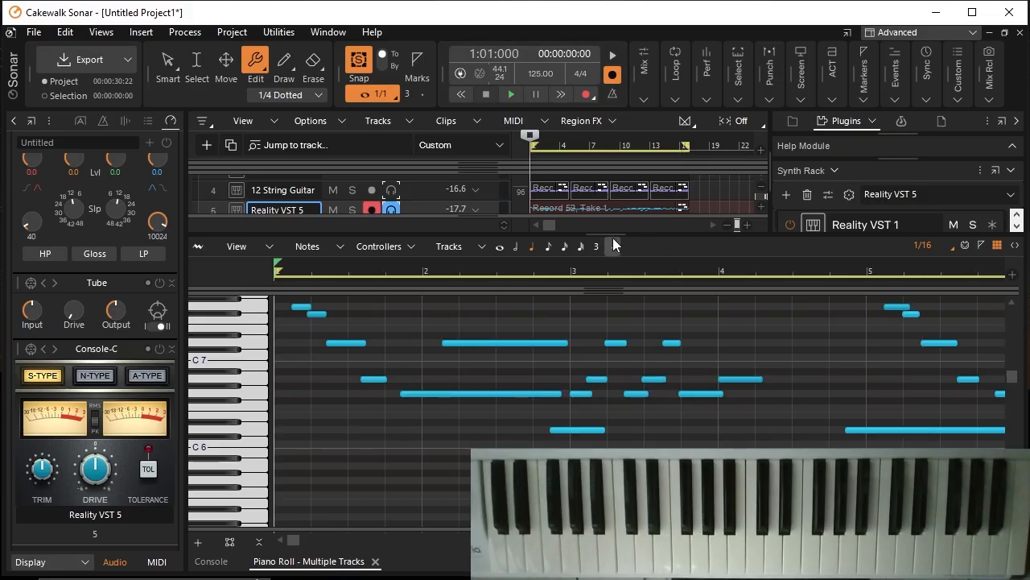
Step: Enlarge the track area to show all five tracks and turn off record arming and input echo on the Reality VST 5 track
left_click_drag(611, 230, 623, 351)
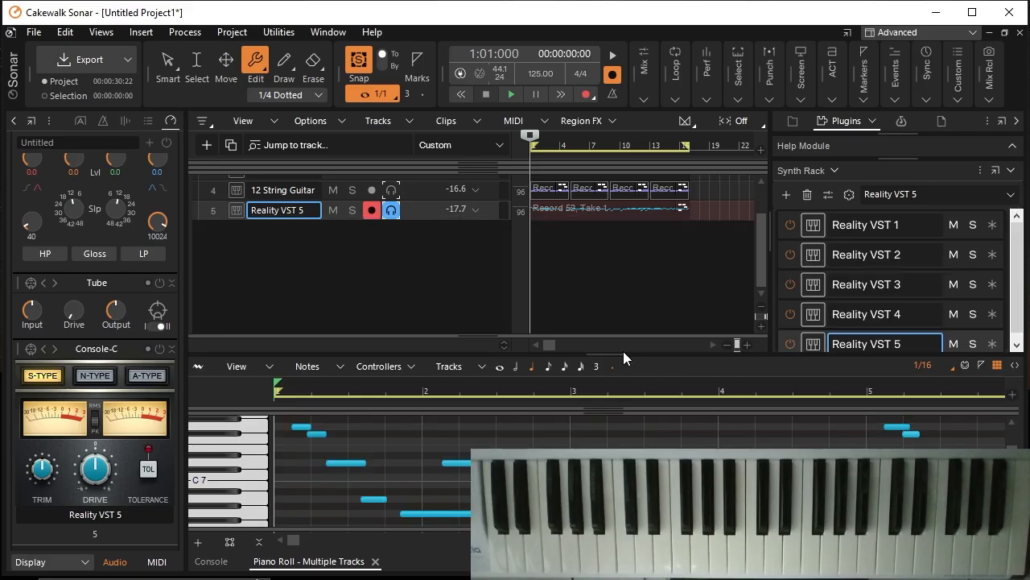
scroll(617, 276, "up", 2)
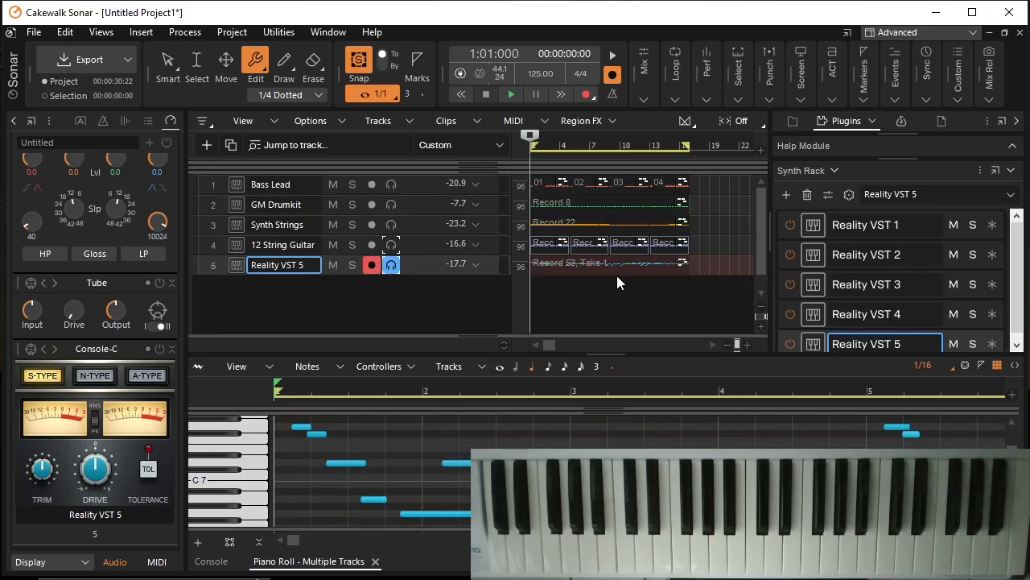
left_click(375, 264)
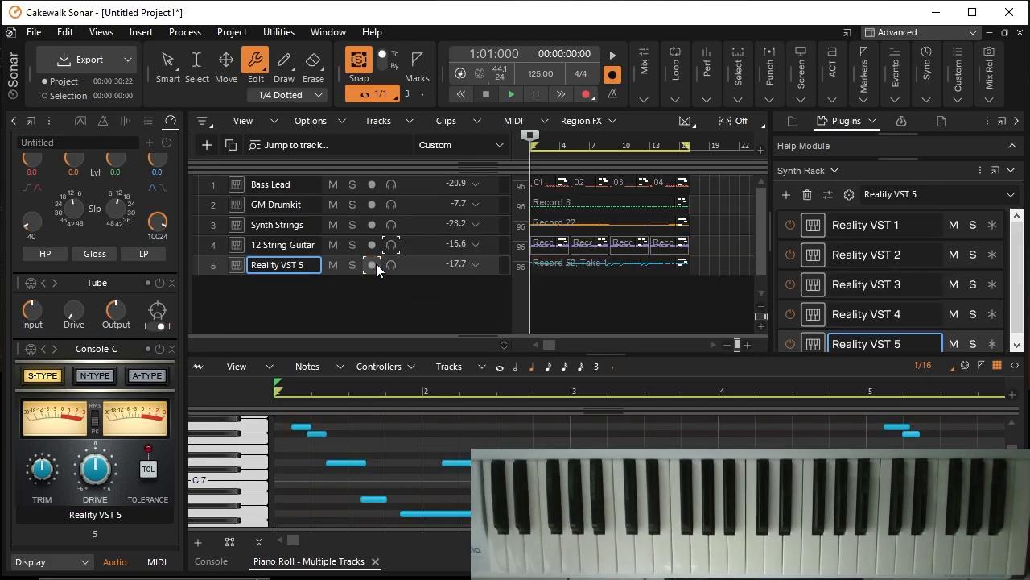
Step: Raise the compressor output on the Synth Strings track to -4.4 dB
left_click(292, 230)
scroll(155, 174, "up", 5)
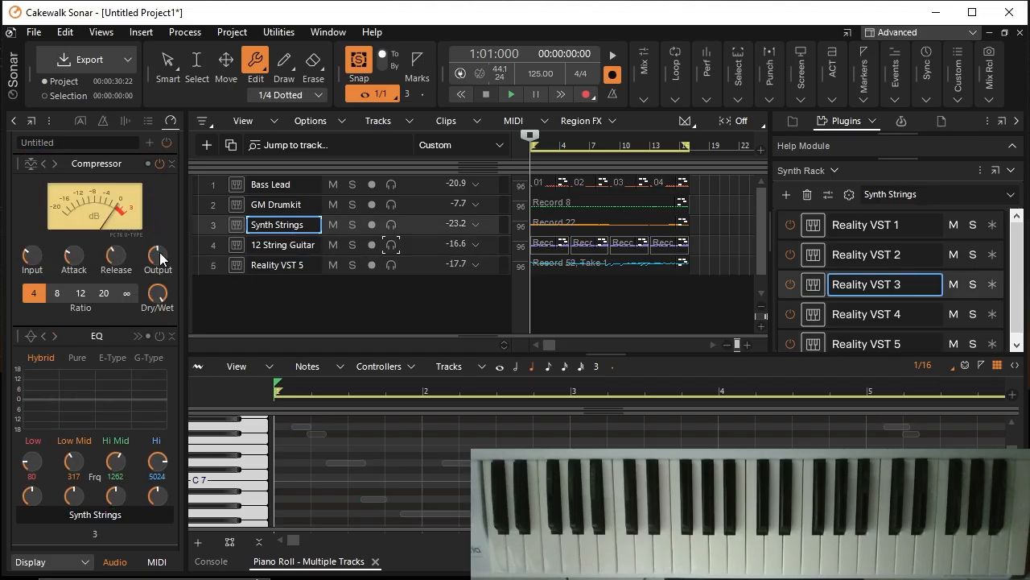
left_click_drag(159, 252, 159, 250)
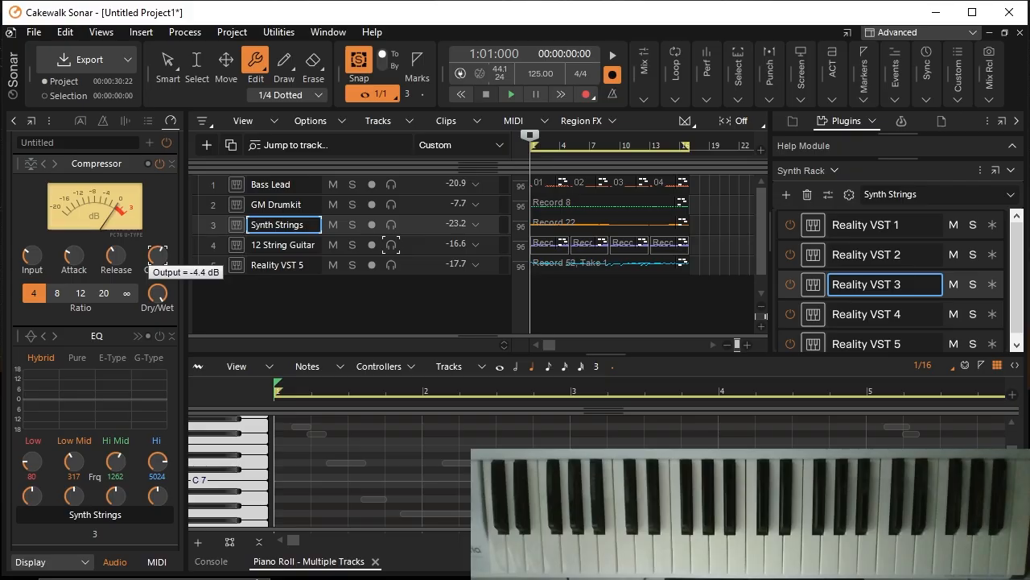
Step: Rename the Reality VST 5 track as Electric Piano
double_click(294, 265)
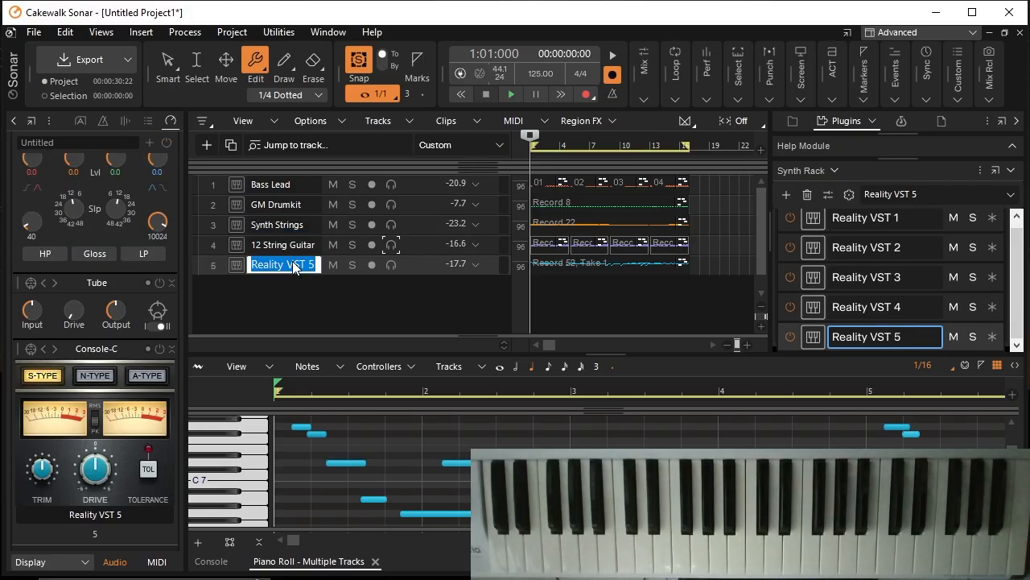
type("Electric Piano")
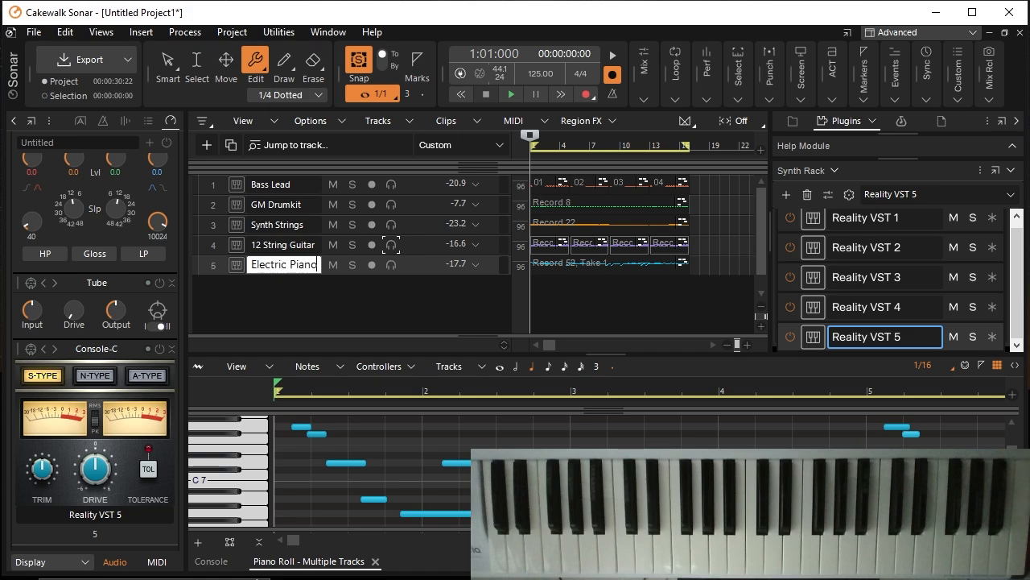
key("Return")
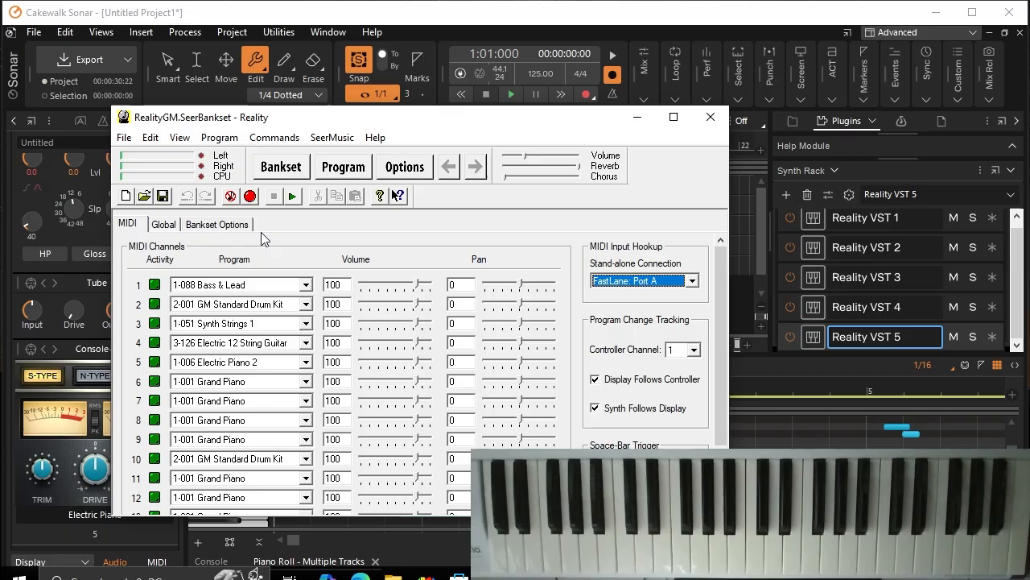
Step: Switch to Reality, set the bankset's reverb type to Dark Hall and chorus amount to 767, and return to Cakewalk Sonar
left_click(231, 227)
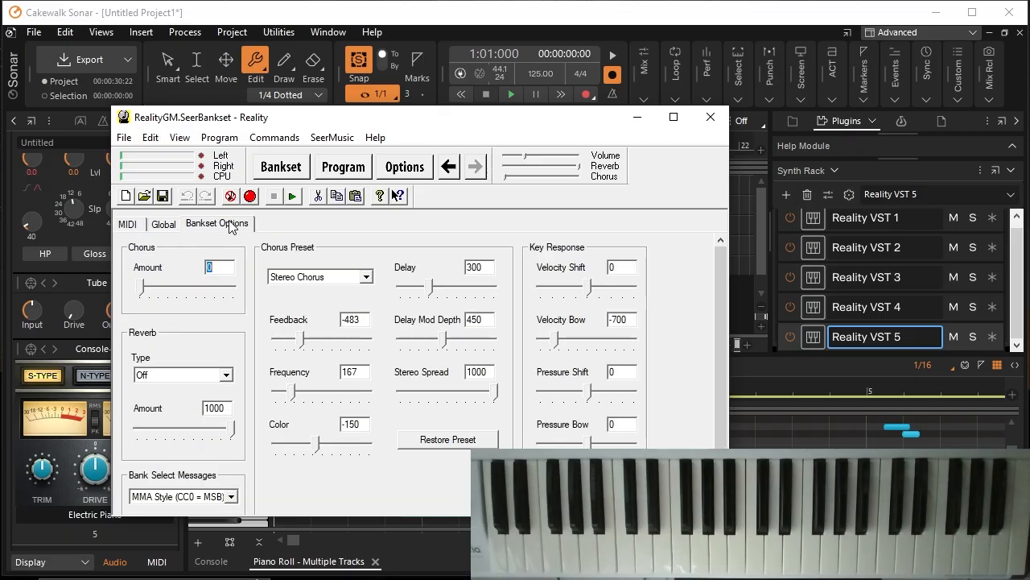
left_click(180, 378)
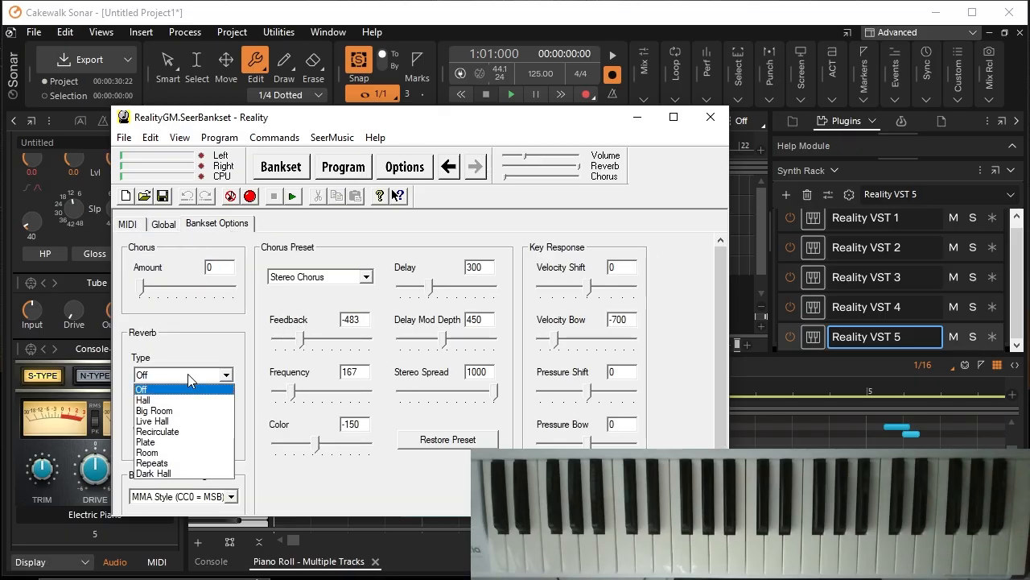
left_click(185, 476)
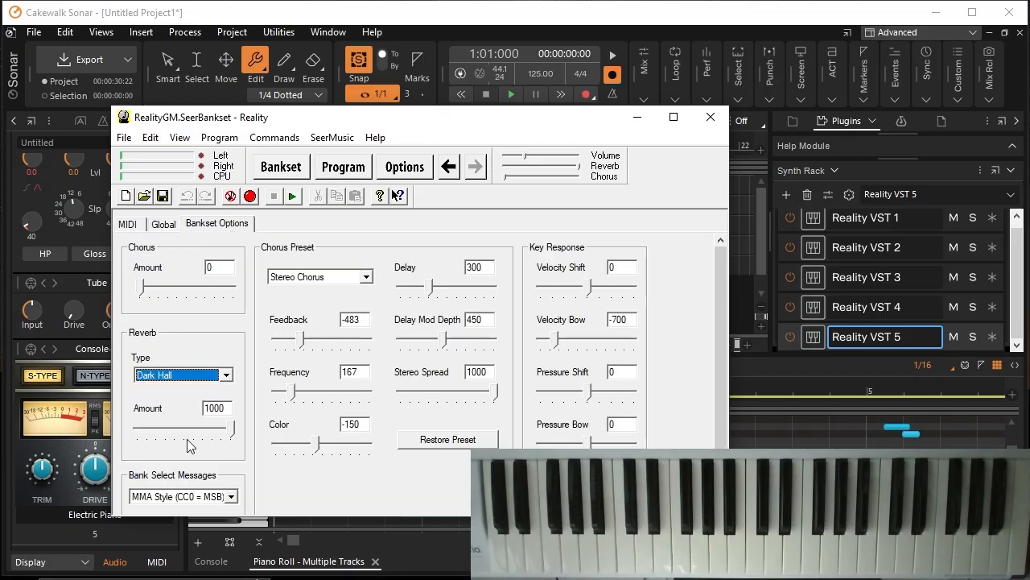
left_click(144, 291)
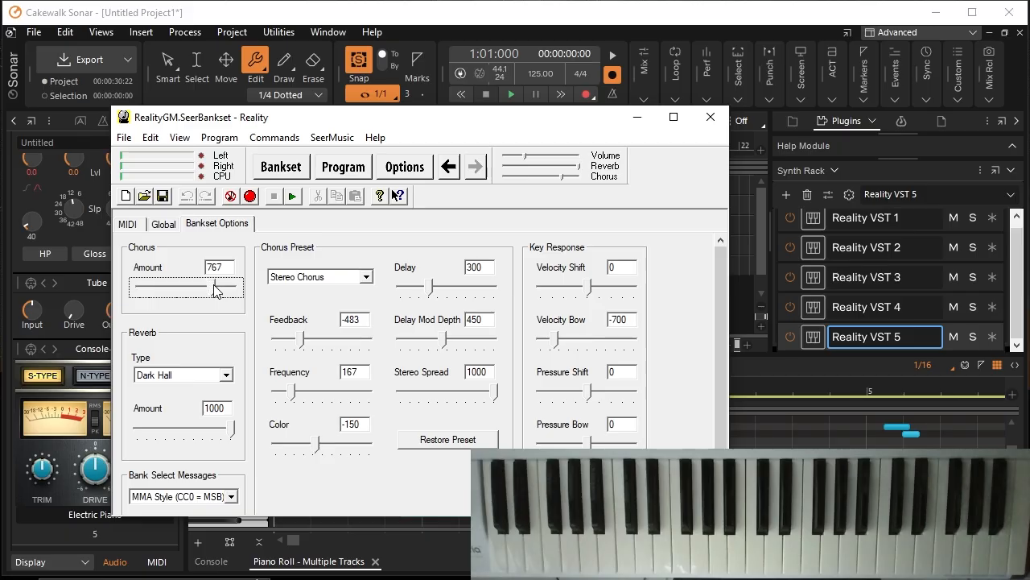
left_click(562, 74)
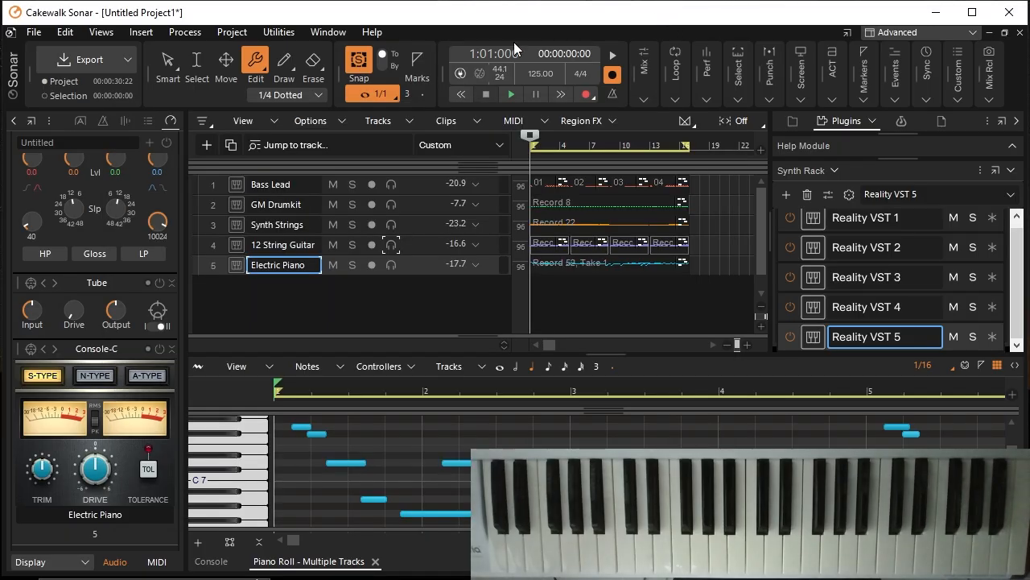
Step: Play the full arrangement and examine the Synth Strings notes in an enlarged piano roll
left_click(514, 95)
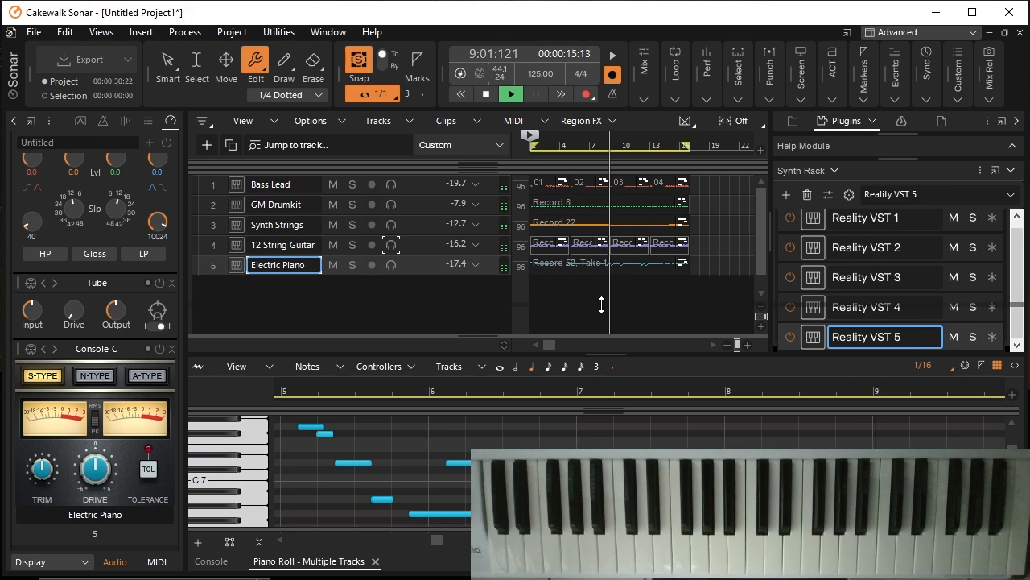
left_click_drag(600, 352, 602, 303)
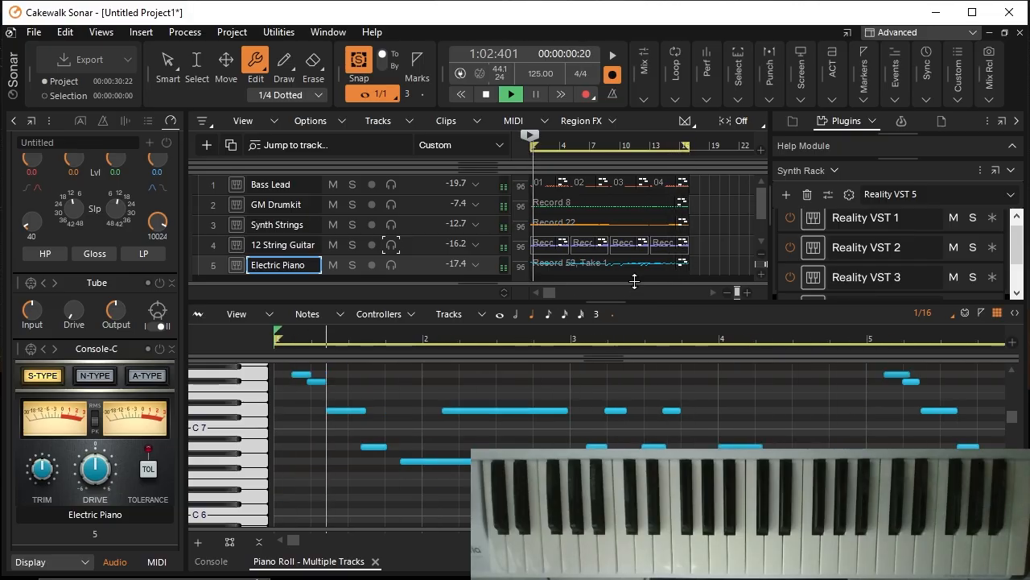
left_click(214, 206)
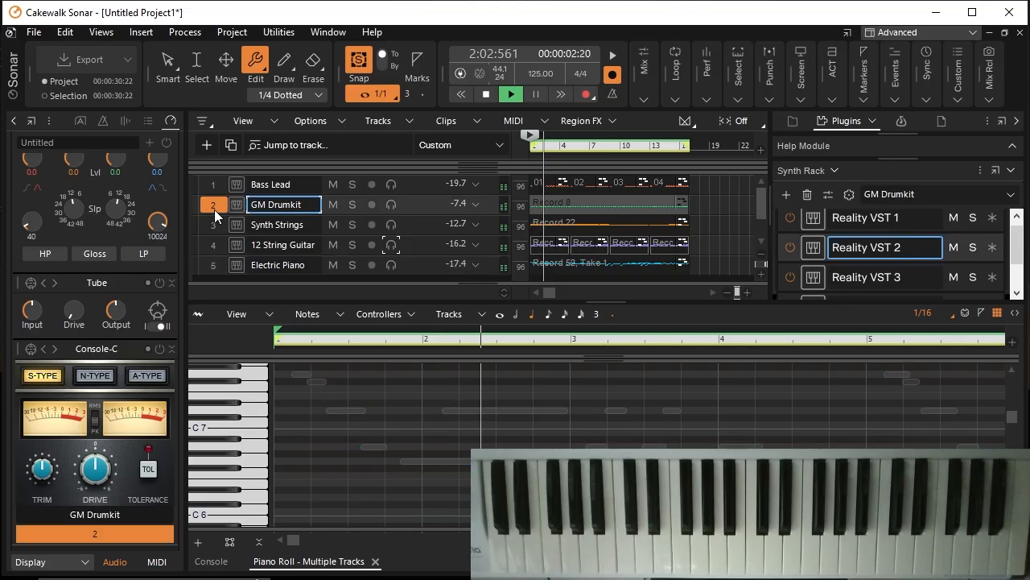
left_click(212, 226)
scroll(433, 479, "down", 5)
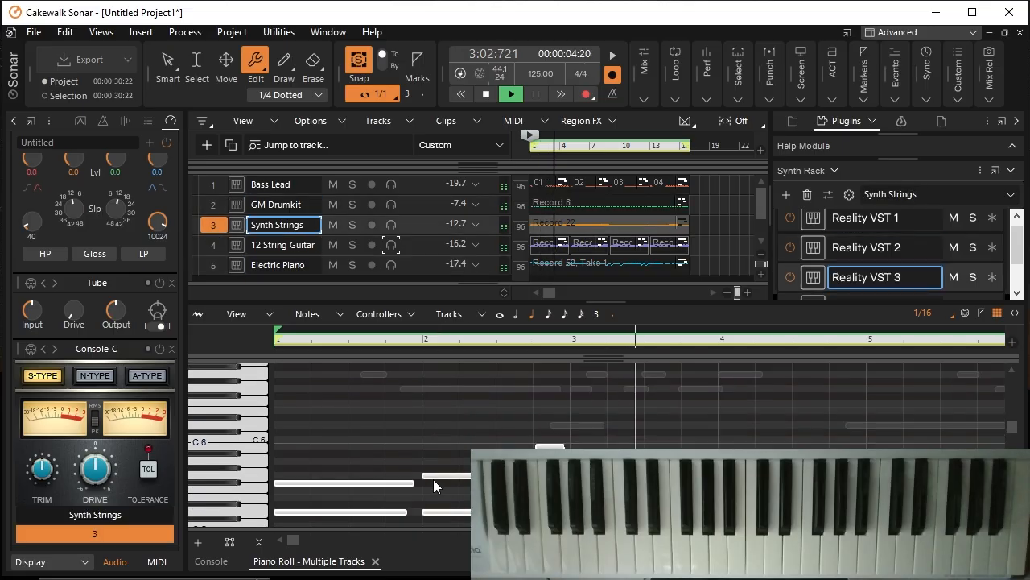
left_click(211, 226)
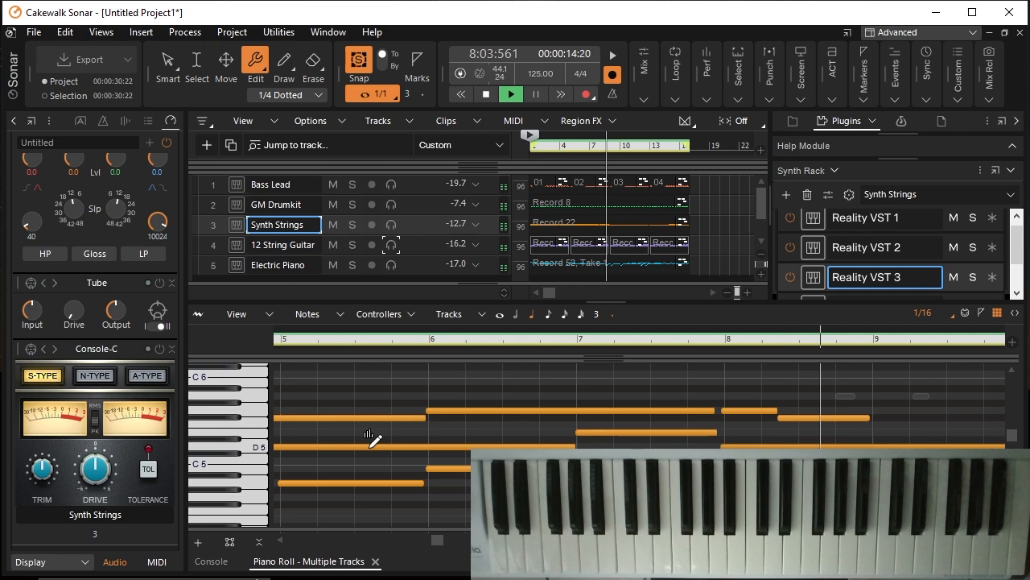
scroll(370, 447, "down", 1)
scroll(370, 447, "down", 2)
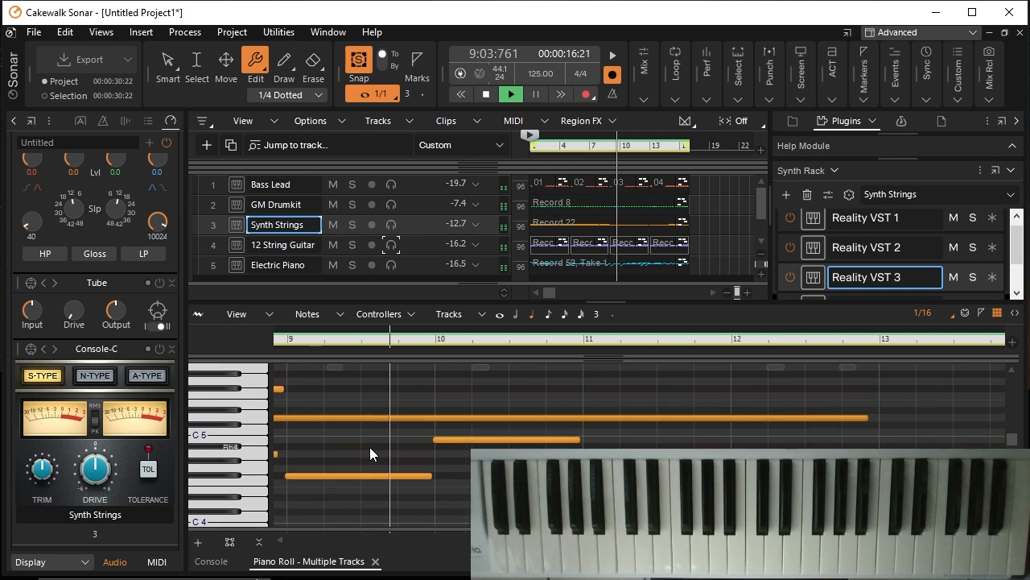
scroll(370, 447, "up", 3)
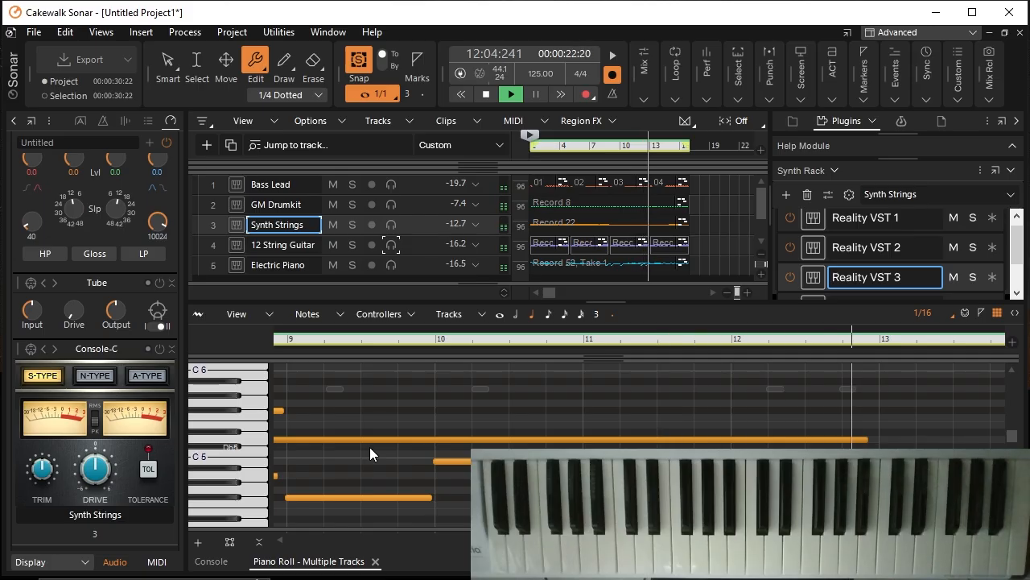
Step: Display the Bass Lead notes in the piano roll and raise that track's compressor output during playback
left_click(297, 184)
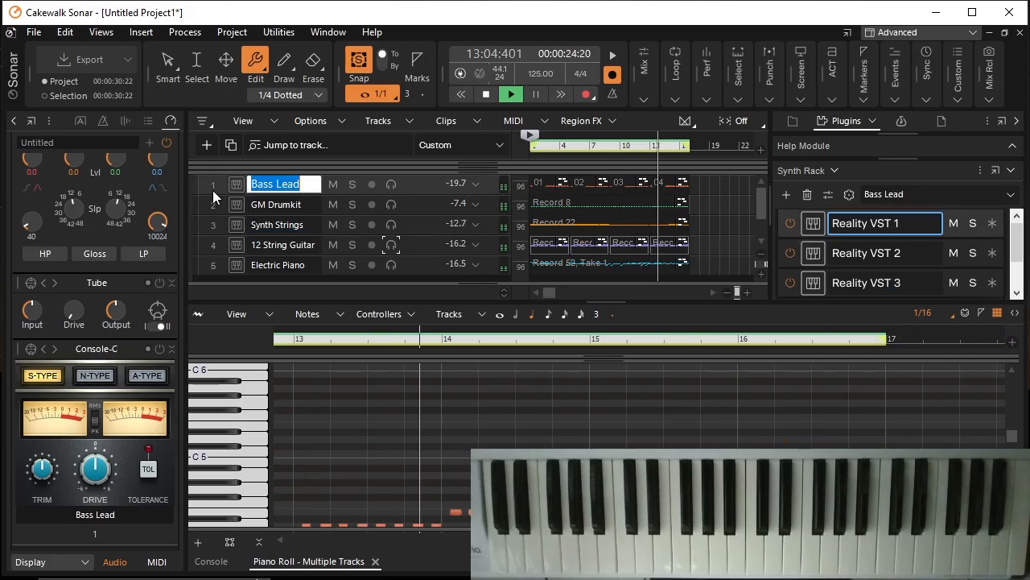
left_click(212, 187)
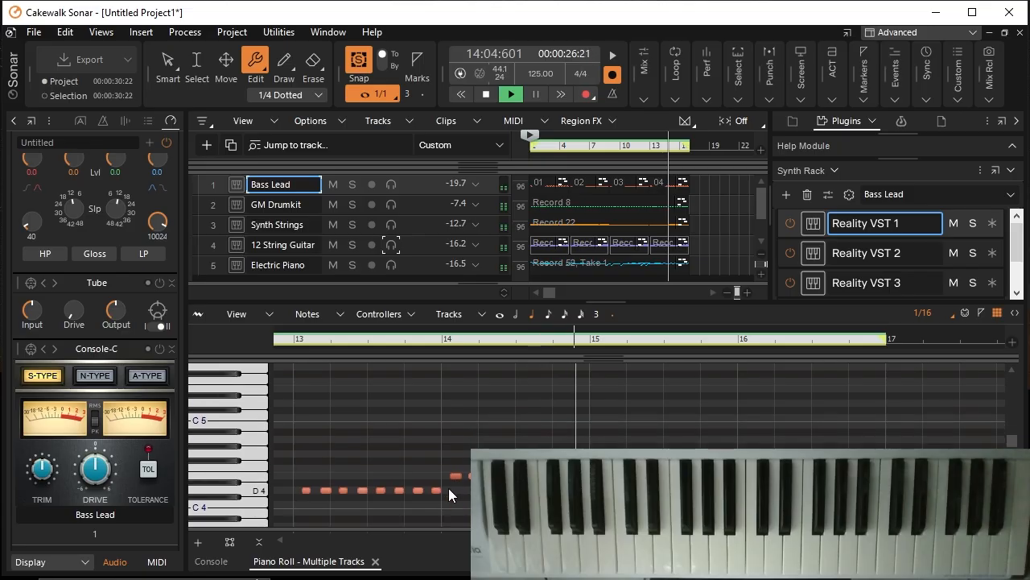
scroll(448, 485, "down", 5)
scroll(447, 485, "up", 1)
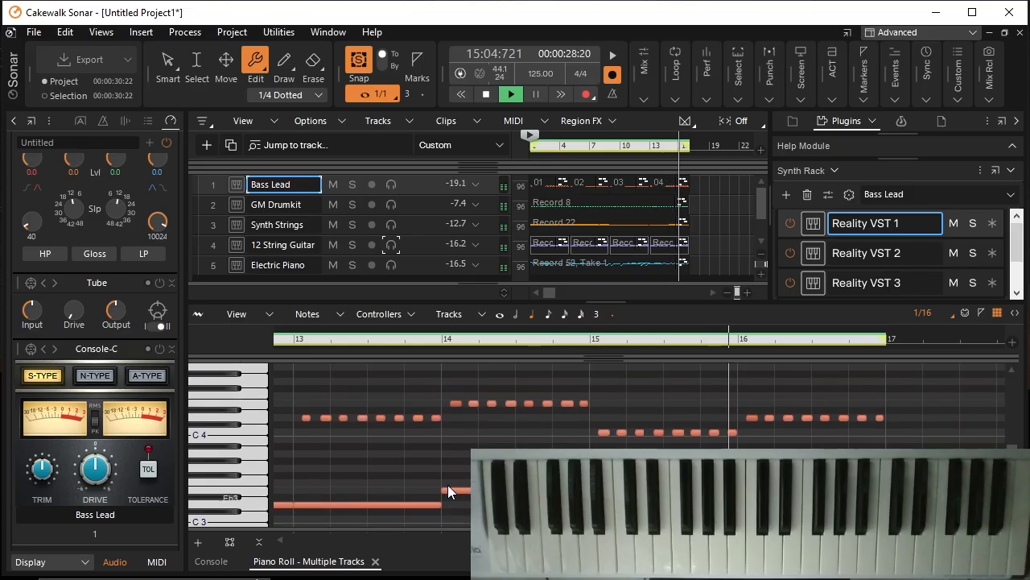
scroll(165, 213, "up", 5)
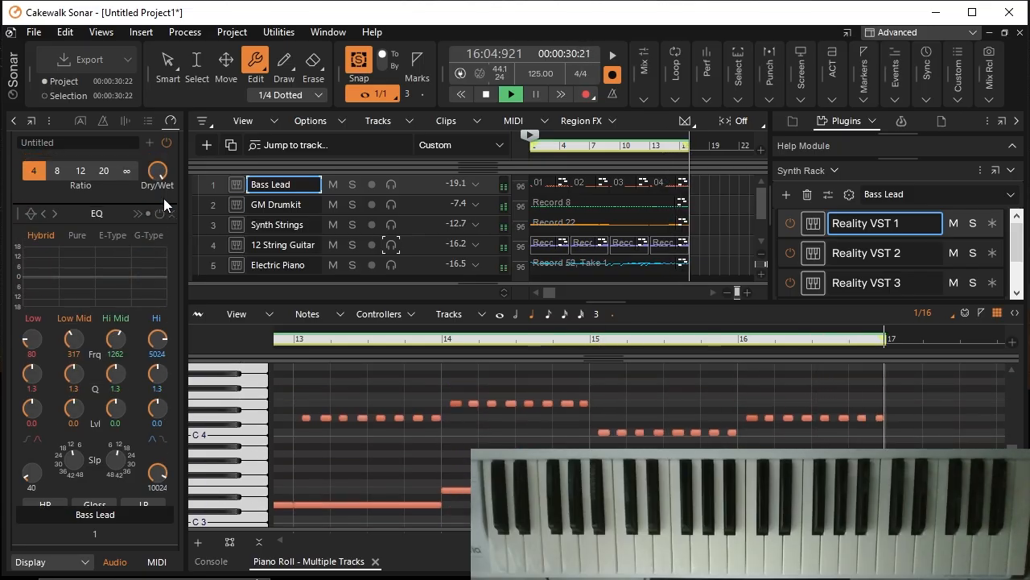
left_click_drag(158, 256, 158, 238)
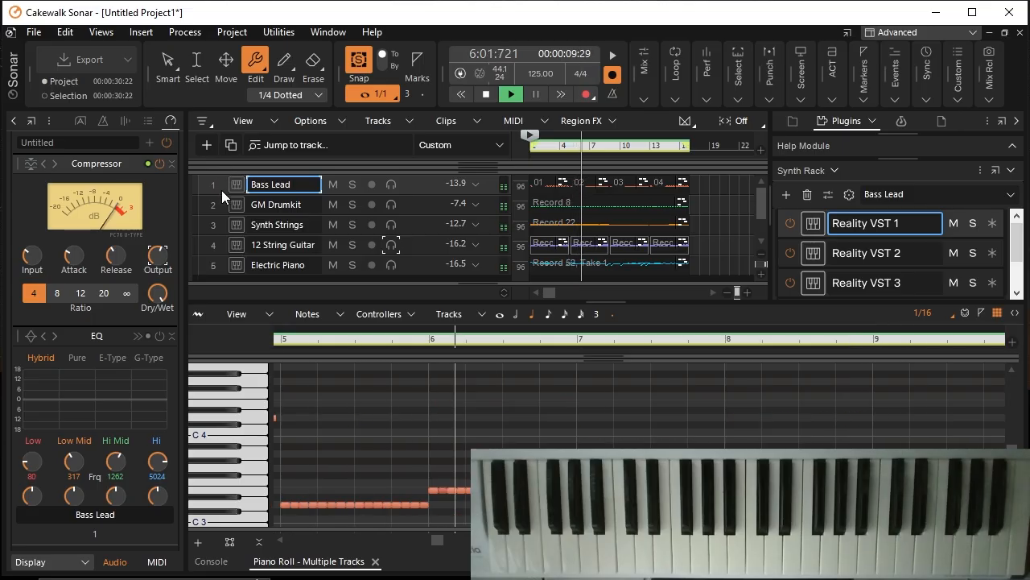
mouse_move(158, 256)
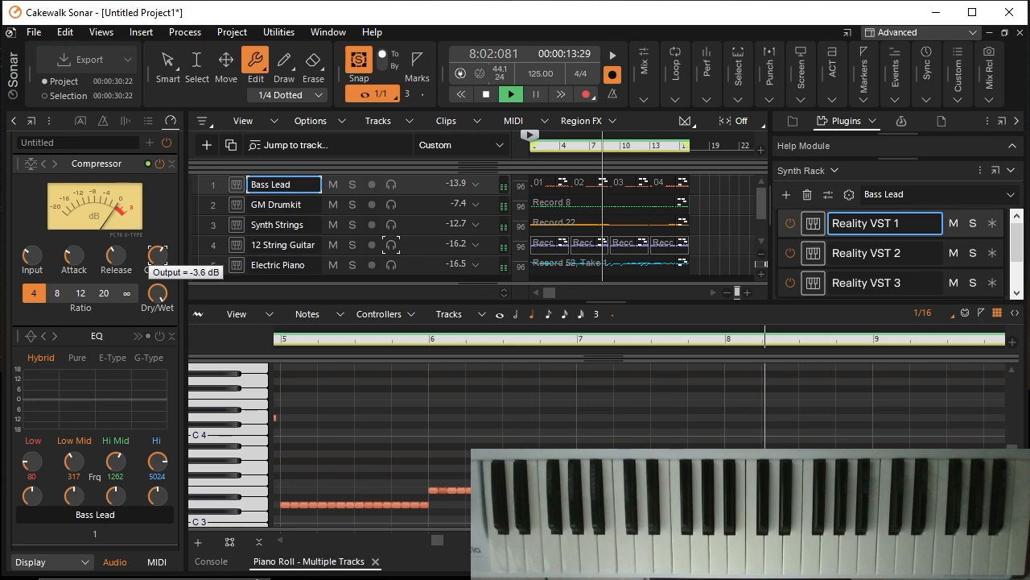
left_click_drag(157, 256, 157, 244)
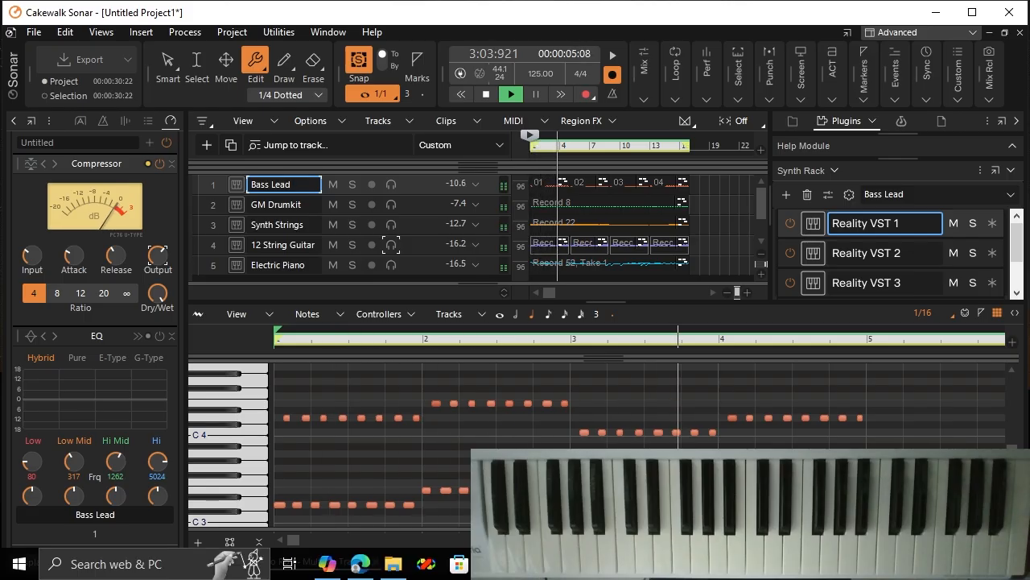
Step: Switch to Reality, lower its master volume to the minimum, and stop playback in Cakewalk Sonar
left_click(816, 564)
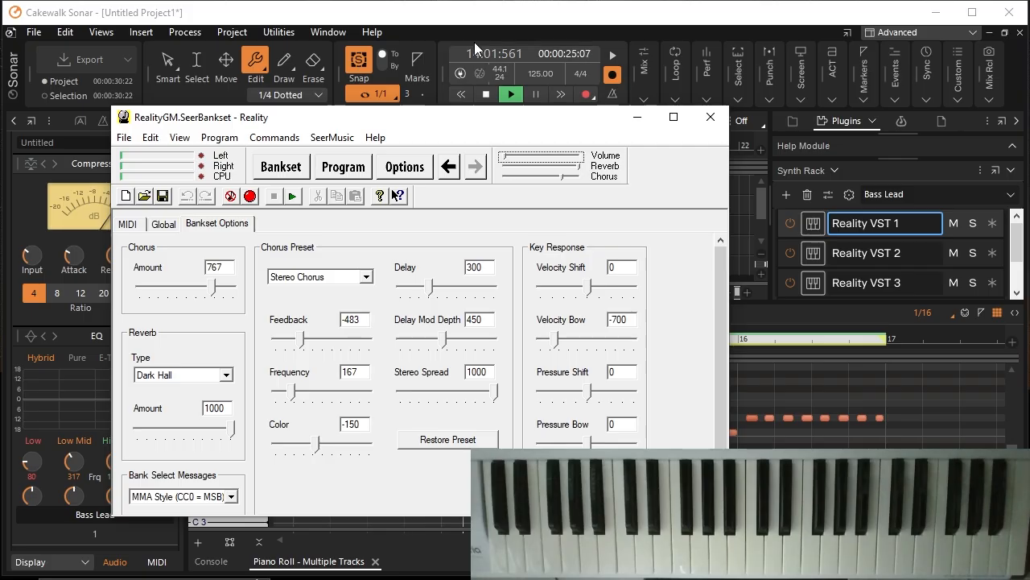
left_click(486, 94)
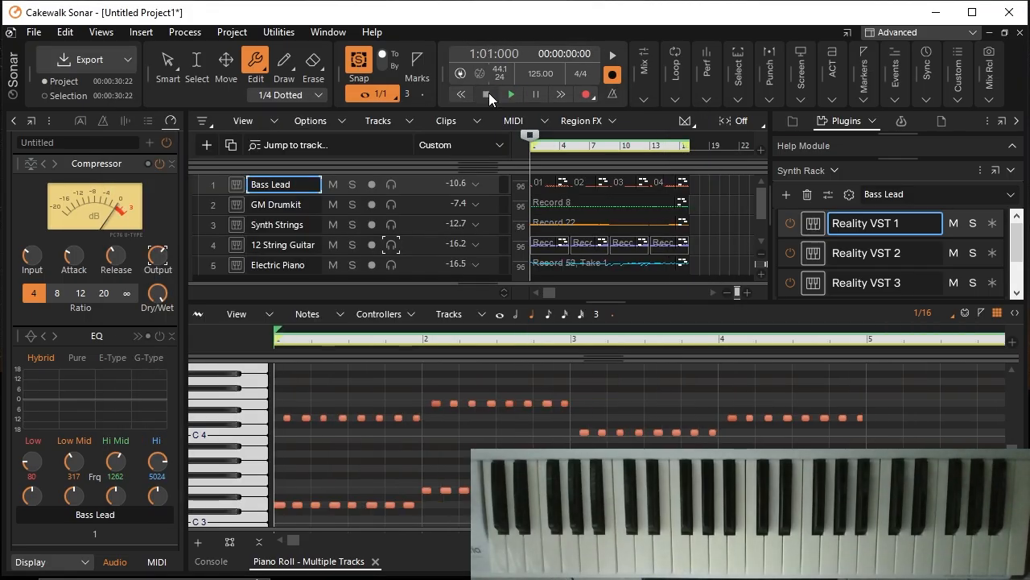